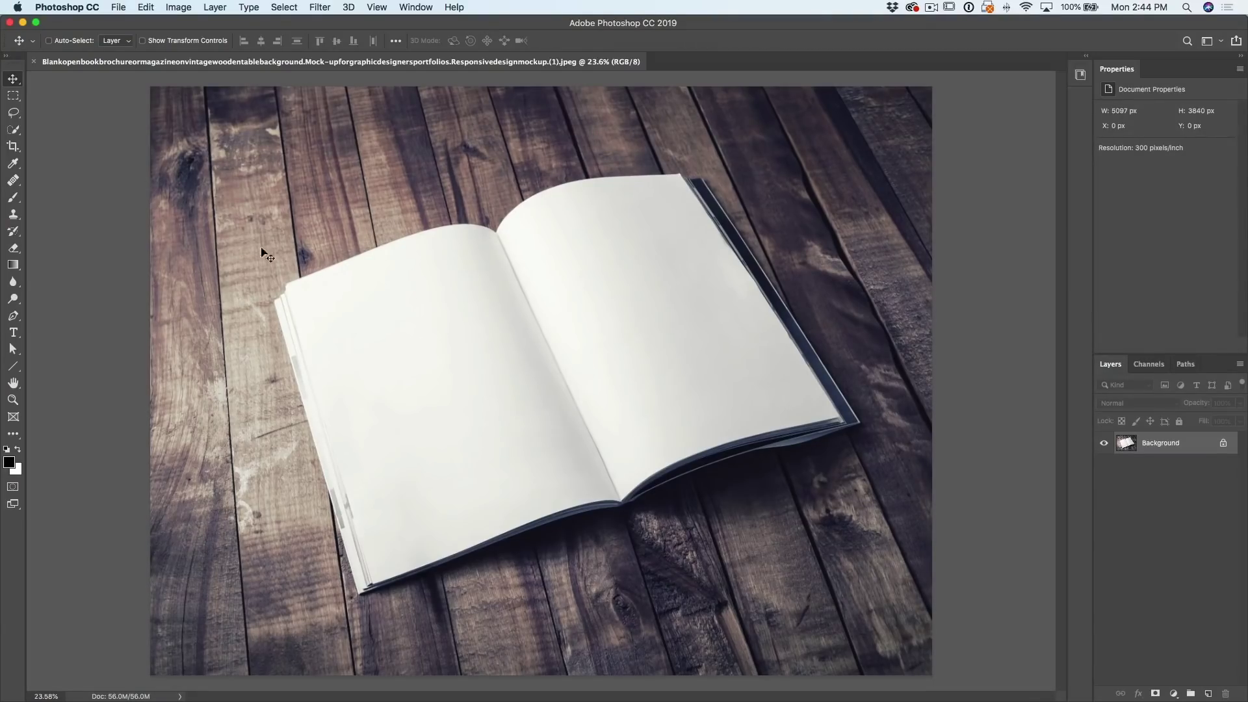
- Select the Horizontal Type tool
click(13, 333)
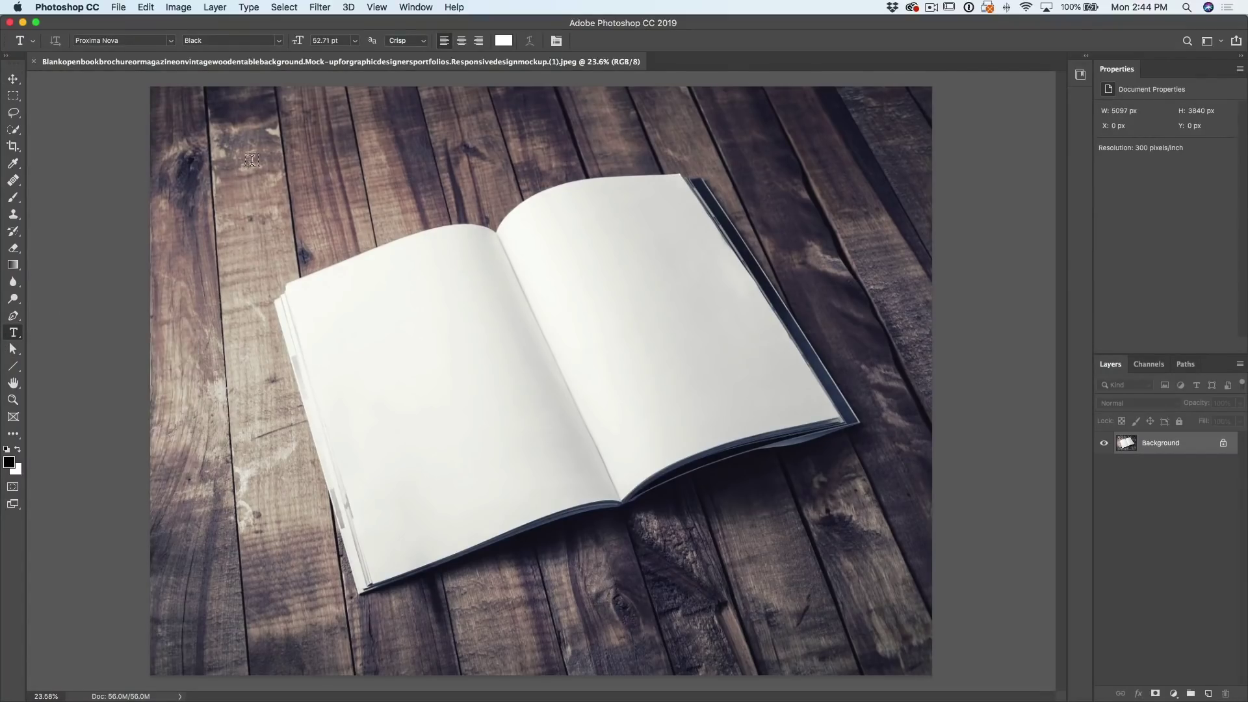
- Drag a paragraph text box over the upper-left wood to fill it with Lorem ipsum placeholder text
drag(240, 165, 471, 471)
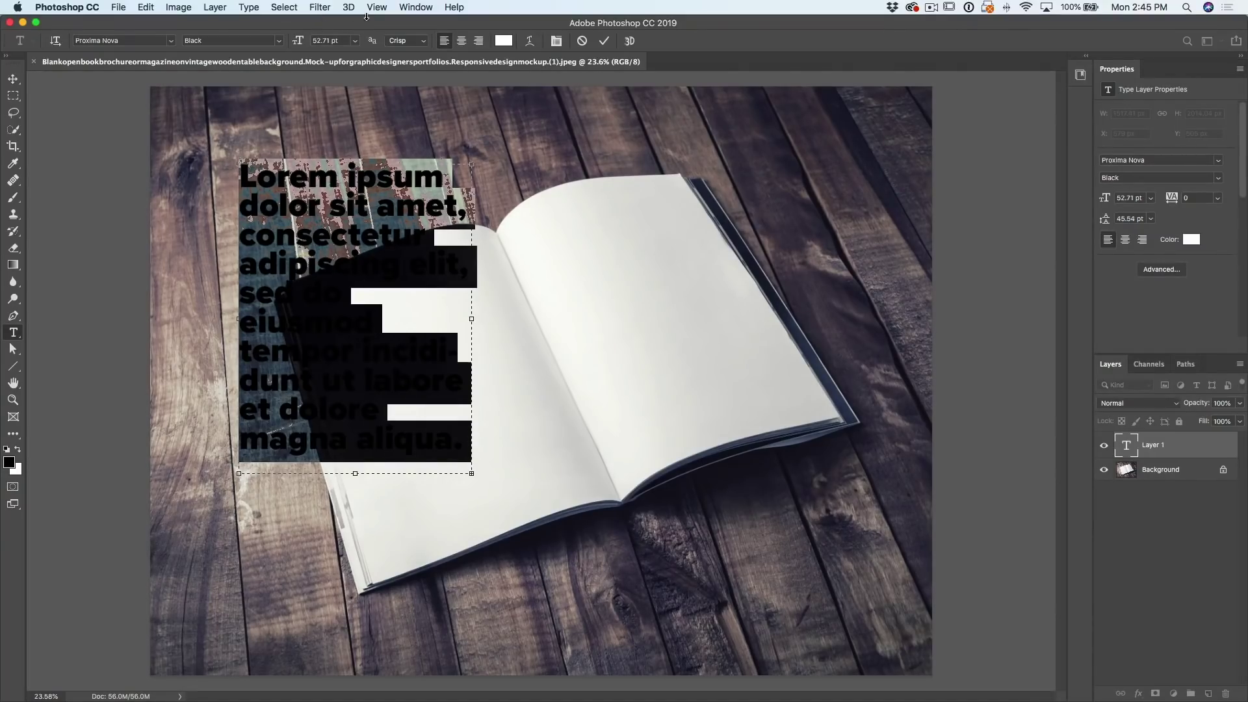
click(245, 6)
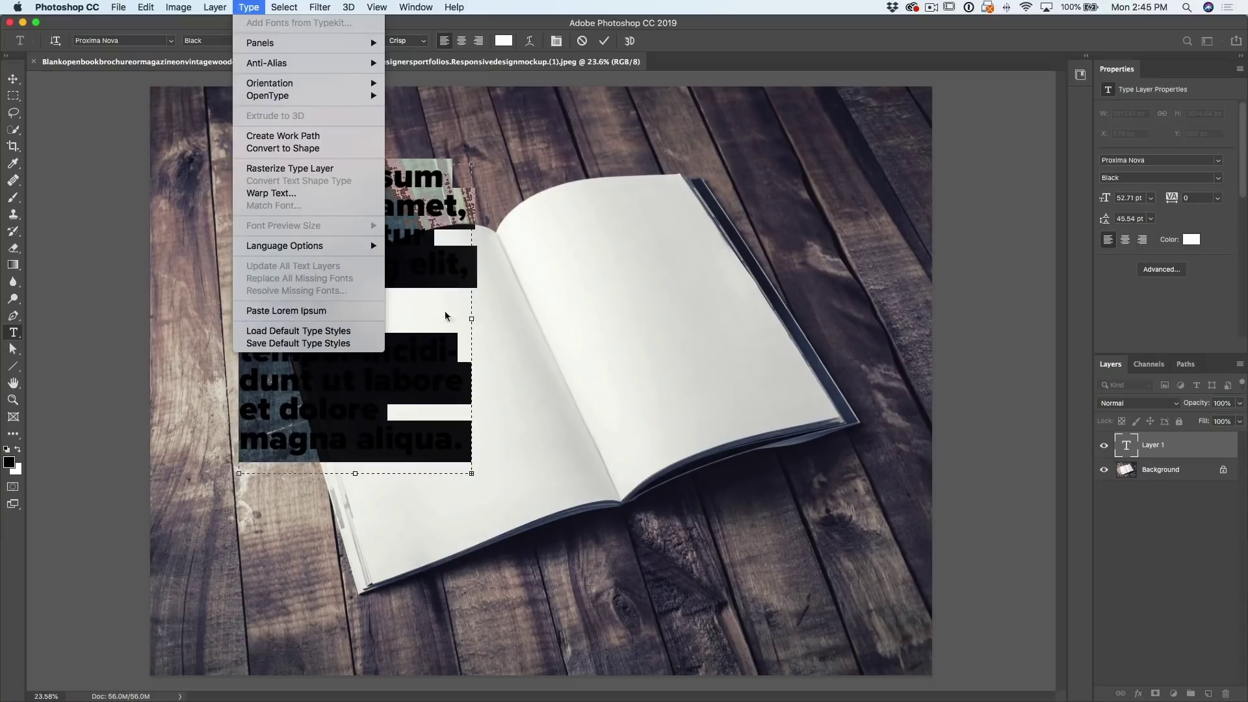
click(468, 184)
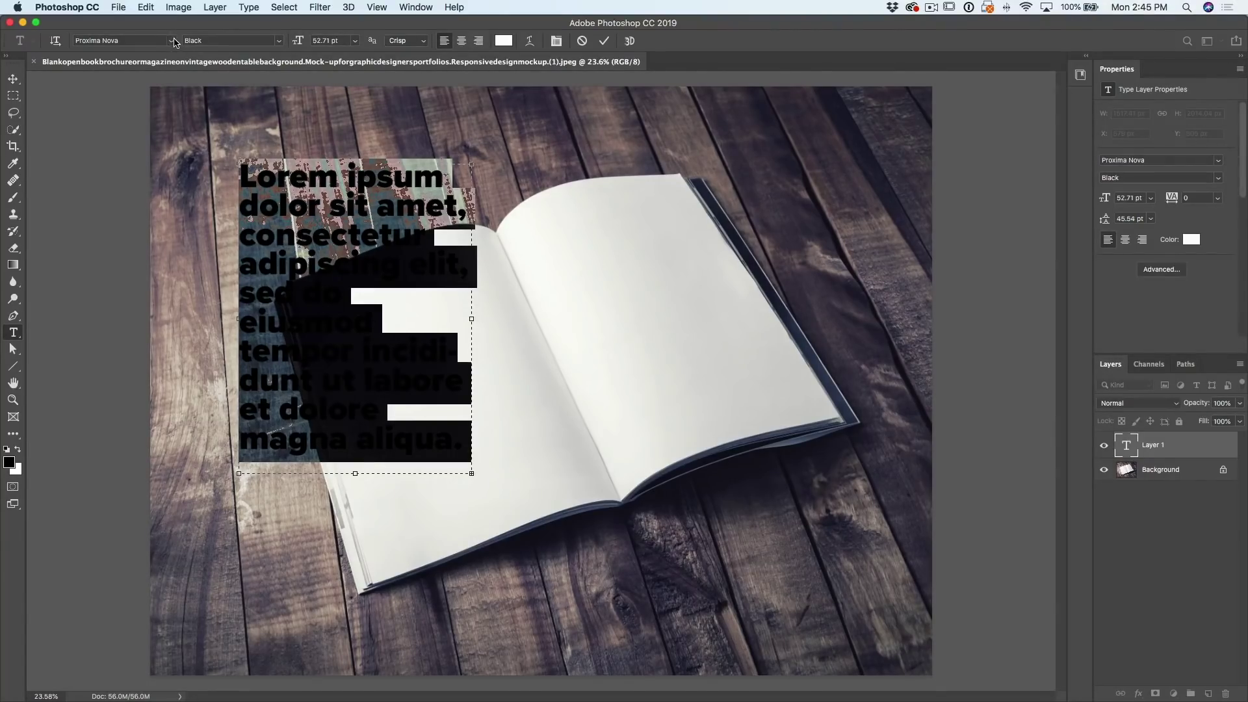
- Change the font to Apple Chancery and drag the paragraph onto the book's left page
click(174, 41)
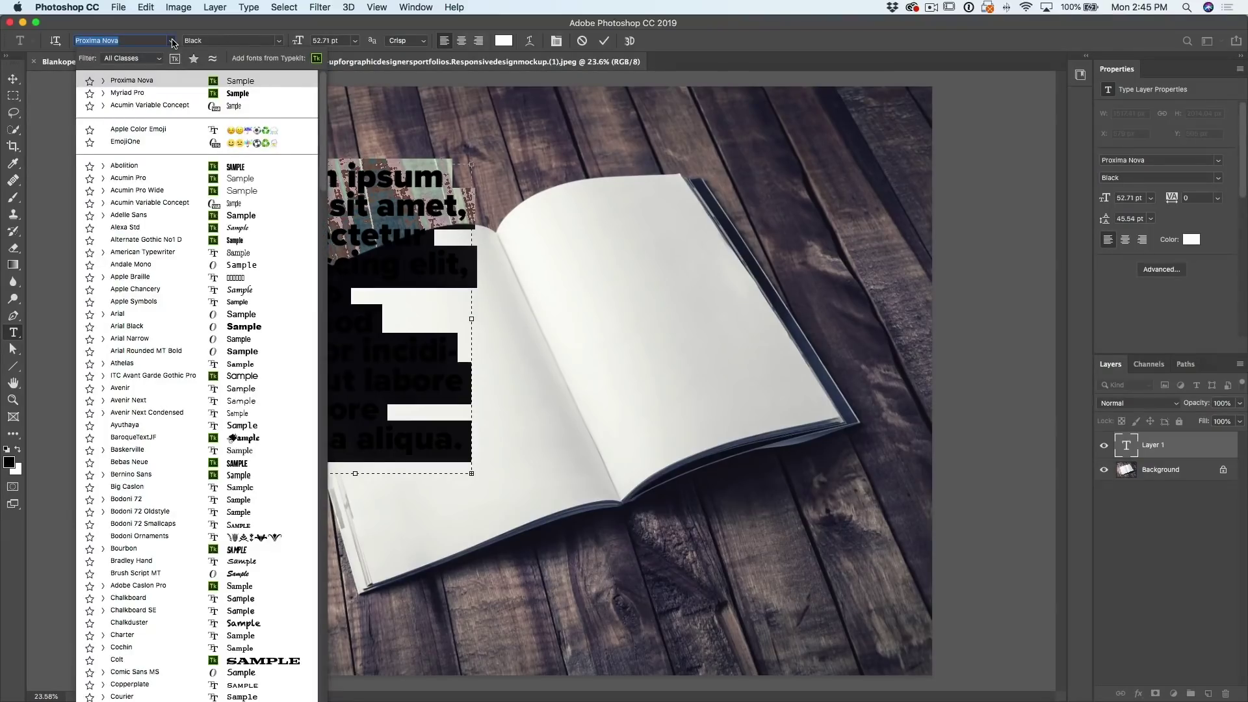
click(155, 290)
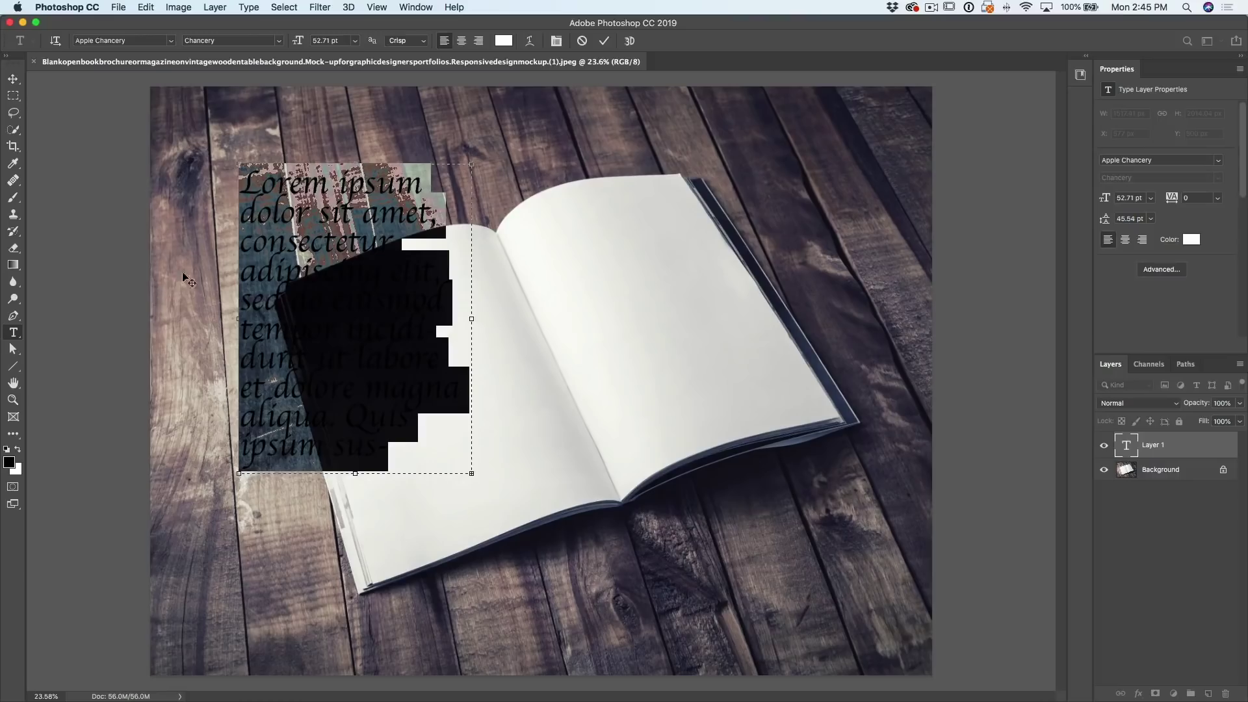
click(13, 78)
drag(292, 247, 349, 296)
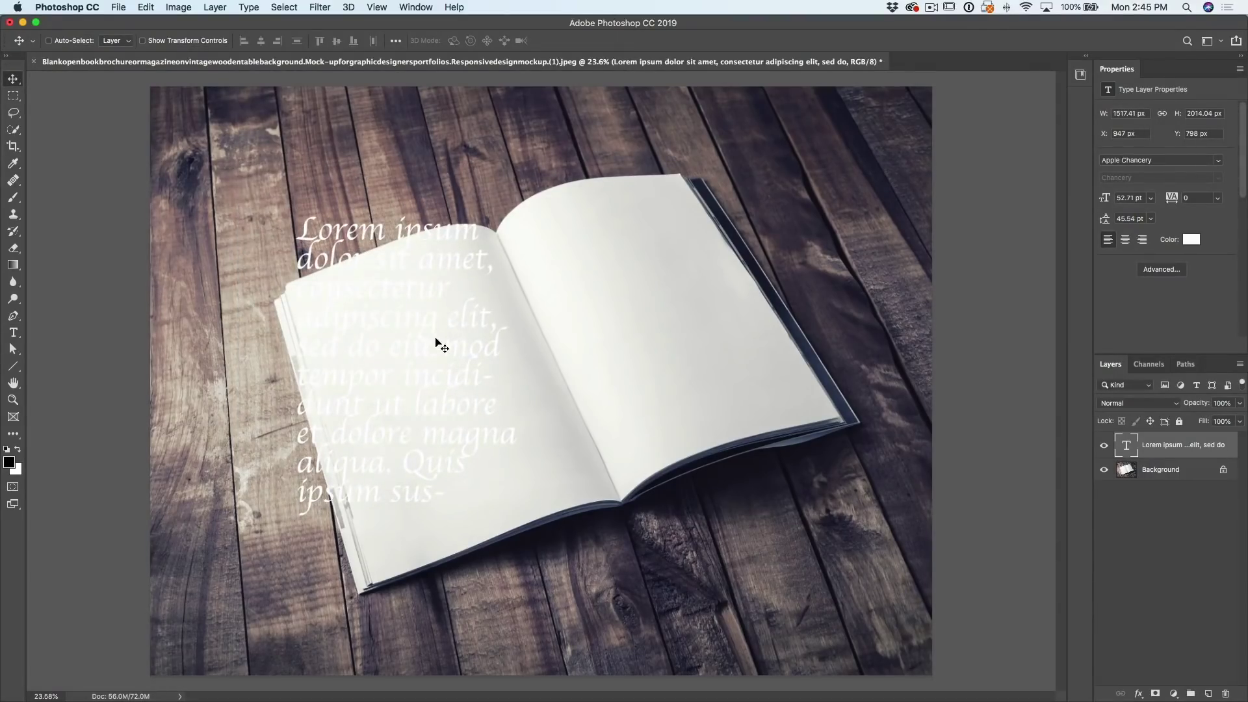
- Select all of the Lorem ipsum paragraph text for editing
click(14, 332)
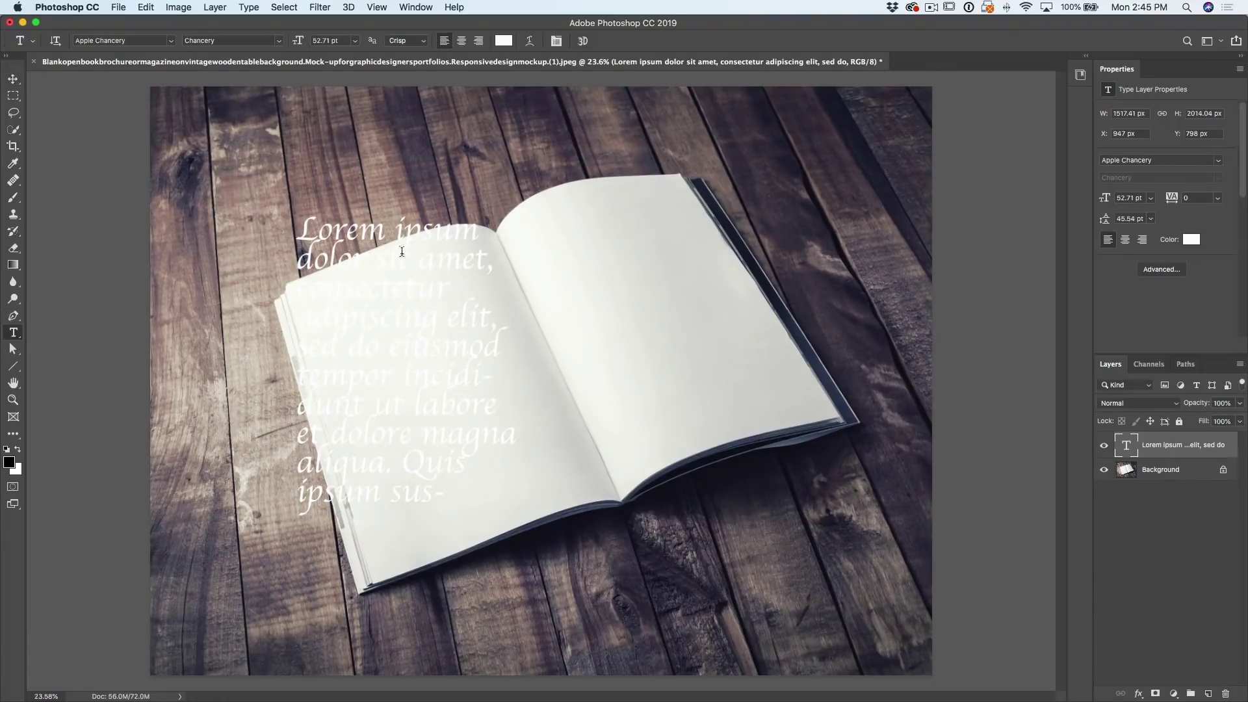
click(393, 230)
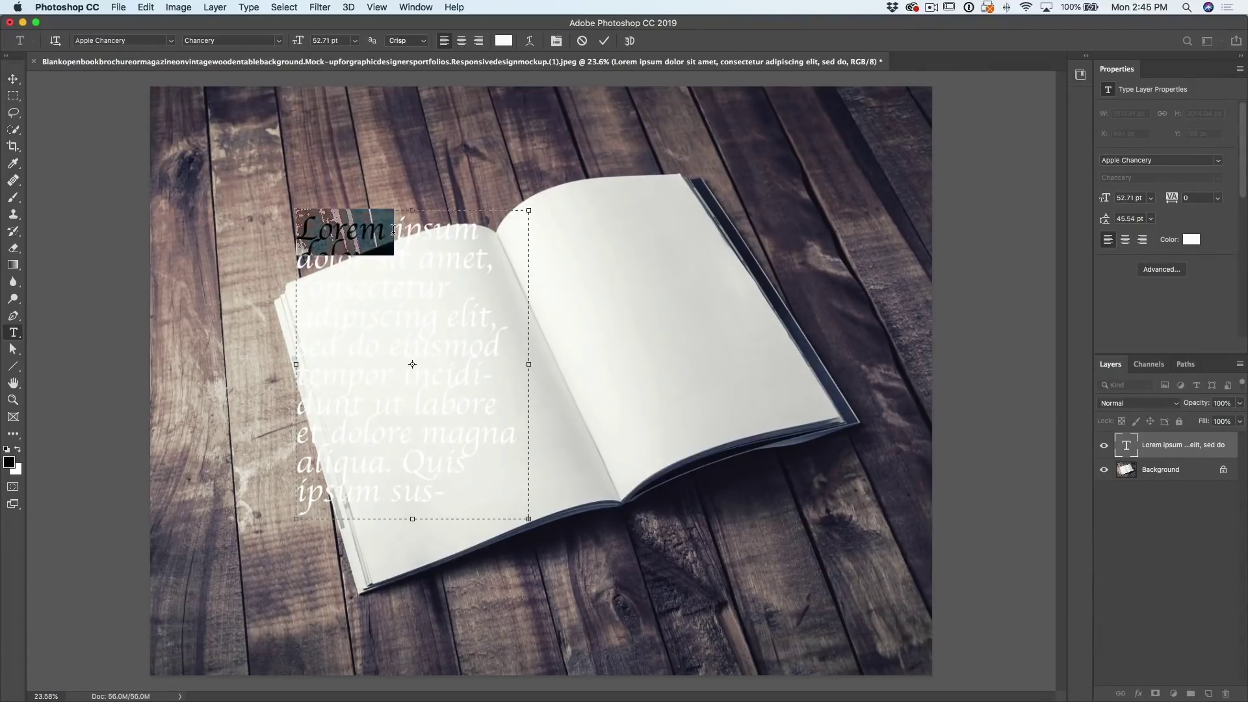
triple_click(393, 230)
click(393, 231)
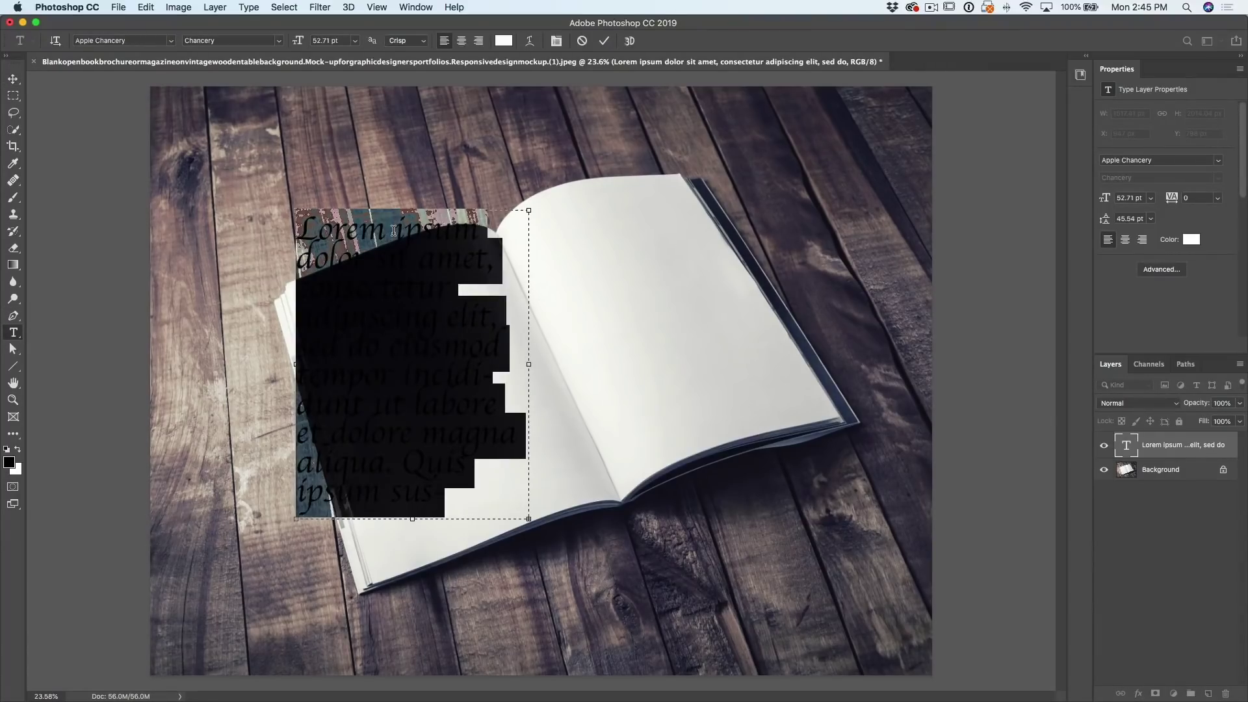
- Set the text colour to dark brown #4c1d0a in the Color Picker
click(504, 41)
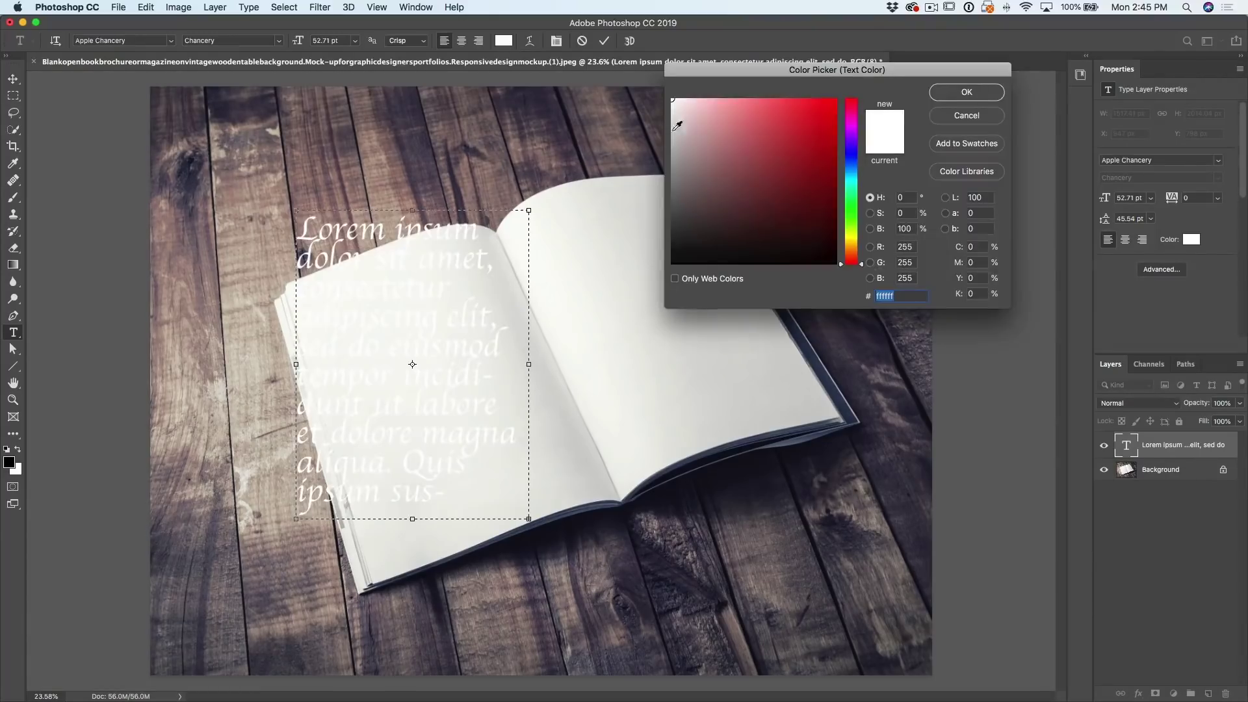
drag(856, 245, 857, 259)
drag(788, 104, 809, 101)
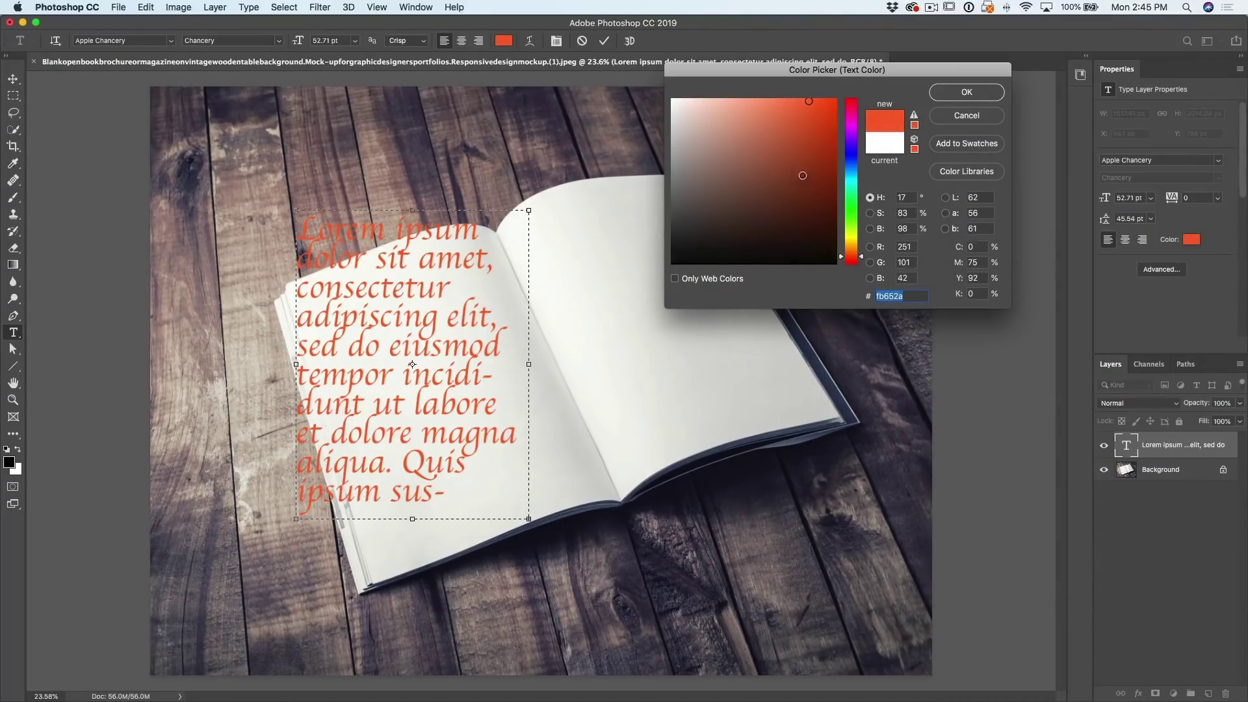
click(816, 213)
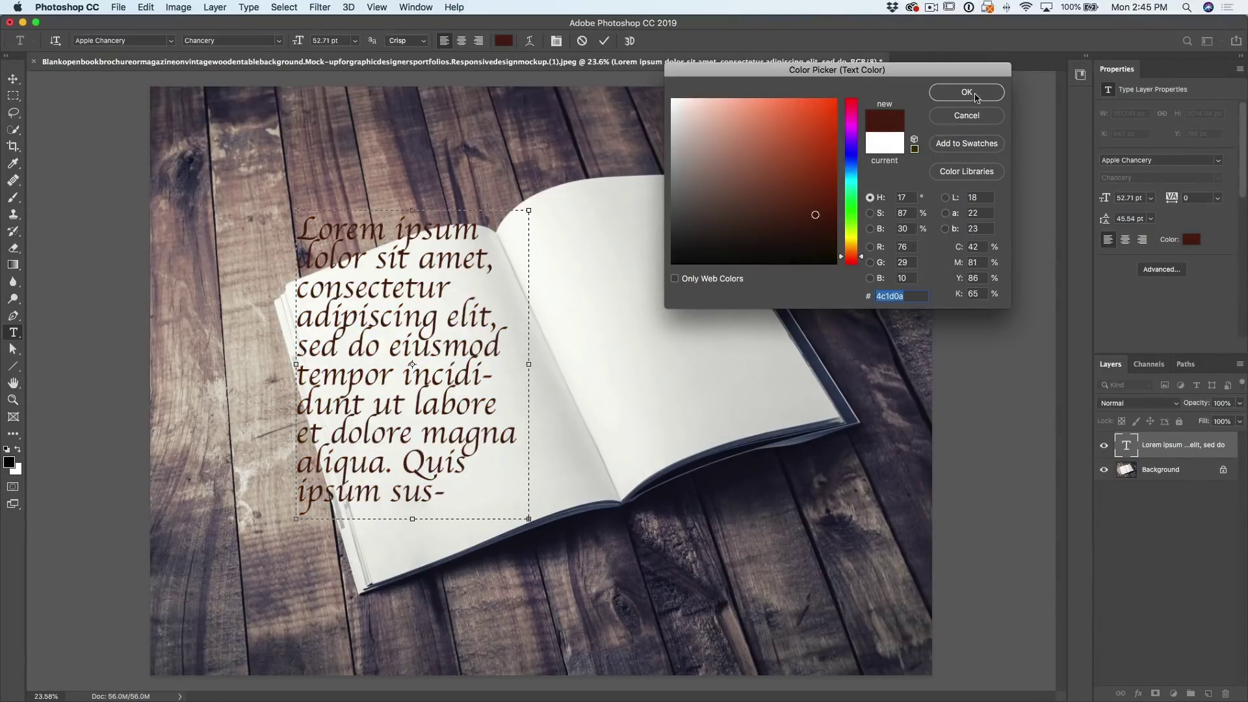
click(975, 95)
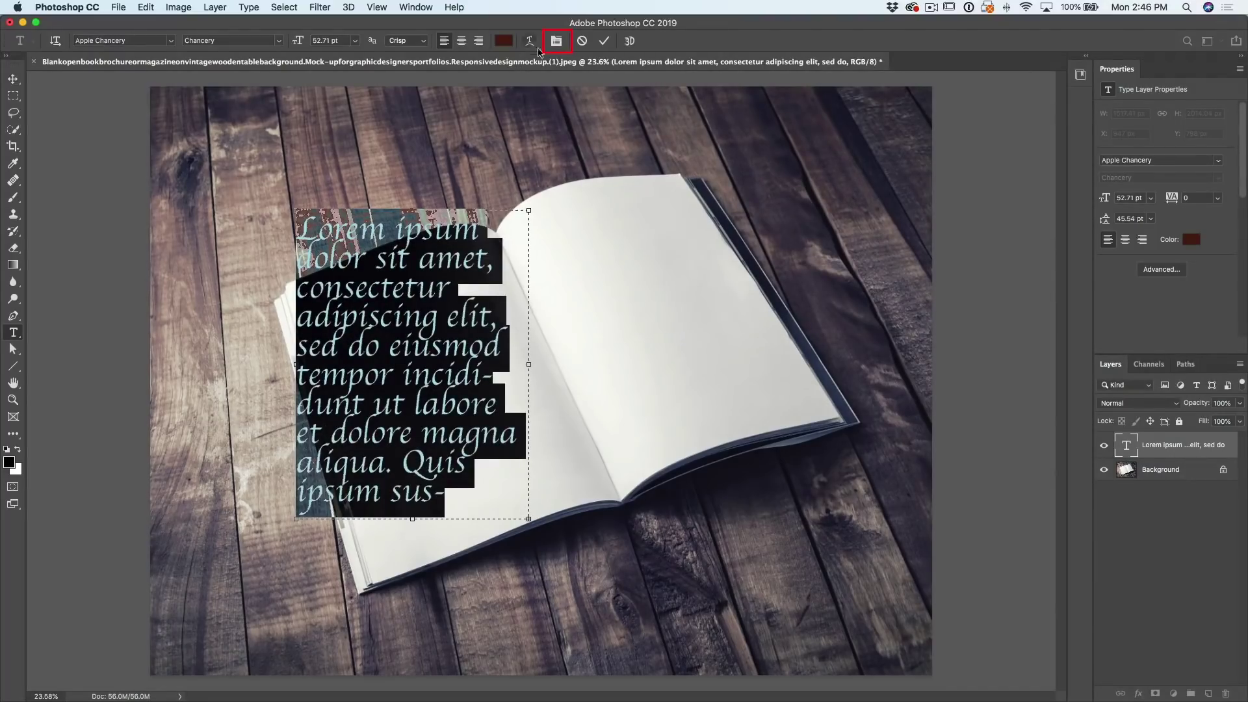
- Set the font size to 42.71 pt and leading to 49.54 pt, then shift the text up-left
click(557, 42)
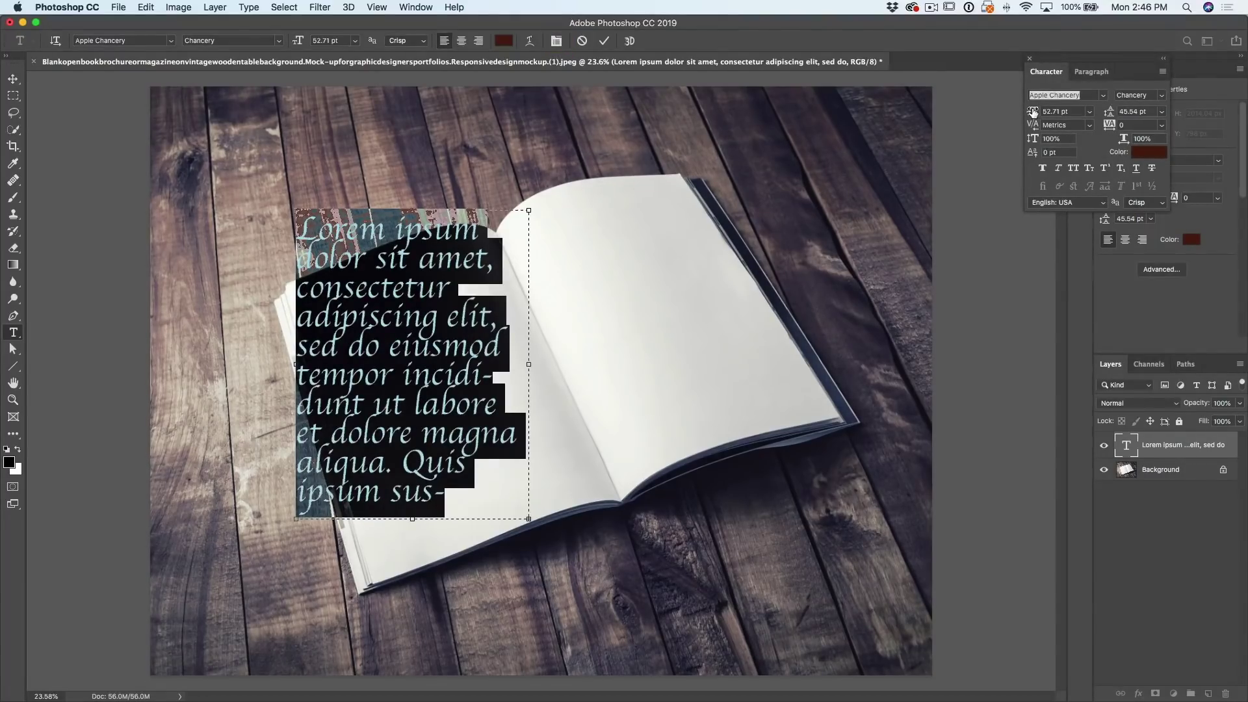
drag(1033, 112, 1026, 114)
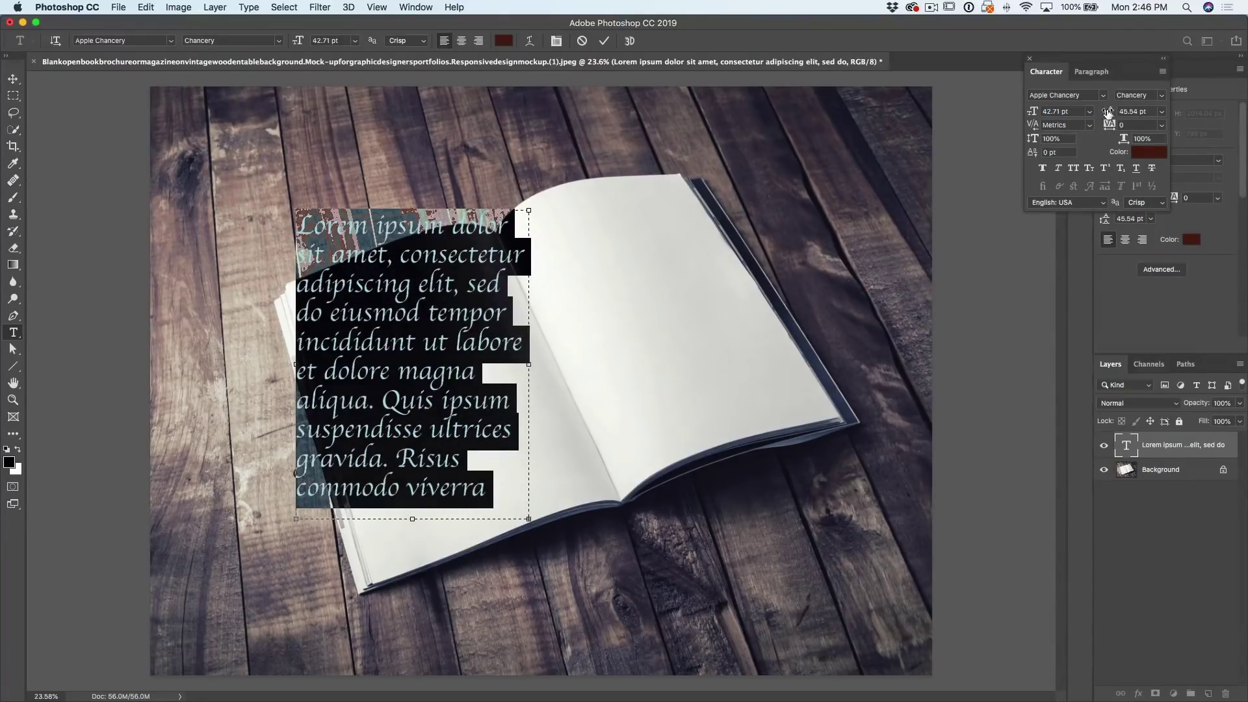
drag(1112, 114, 1113, 115)
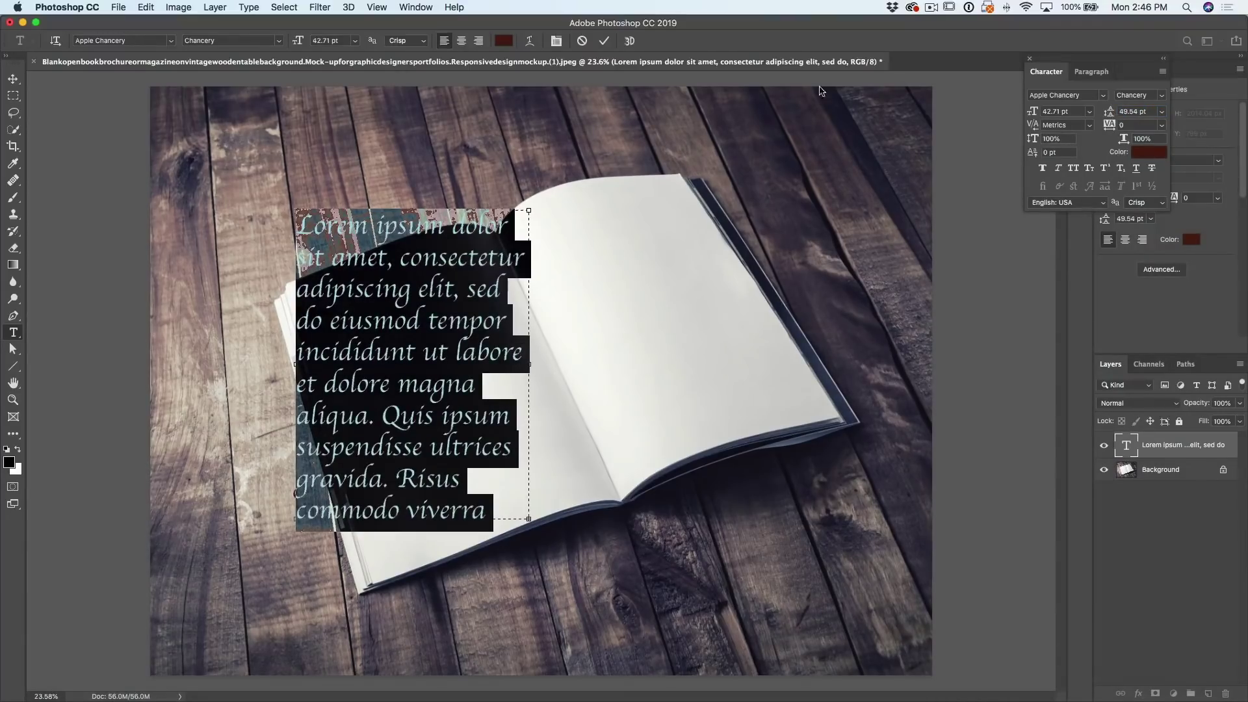
click(14, 79)
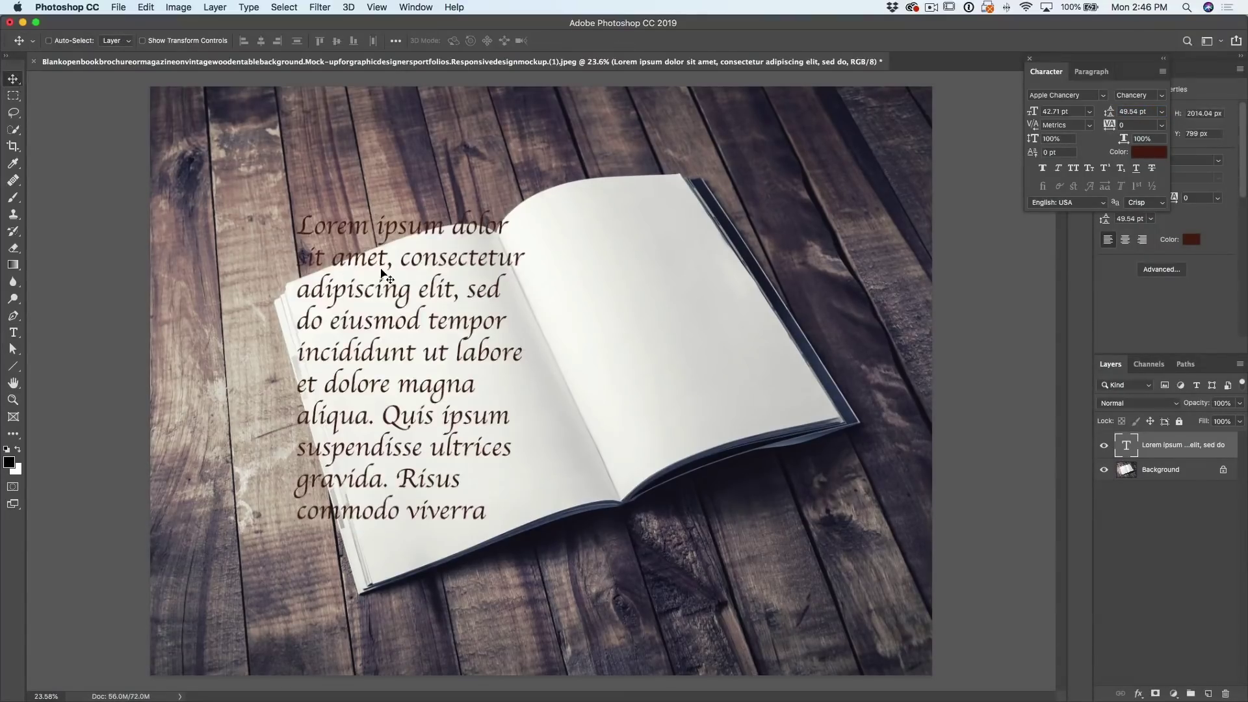
drag(408, 288, 323, 244)
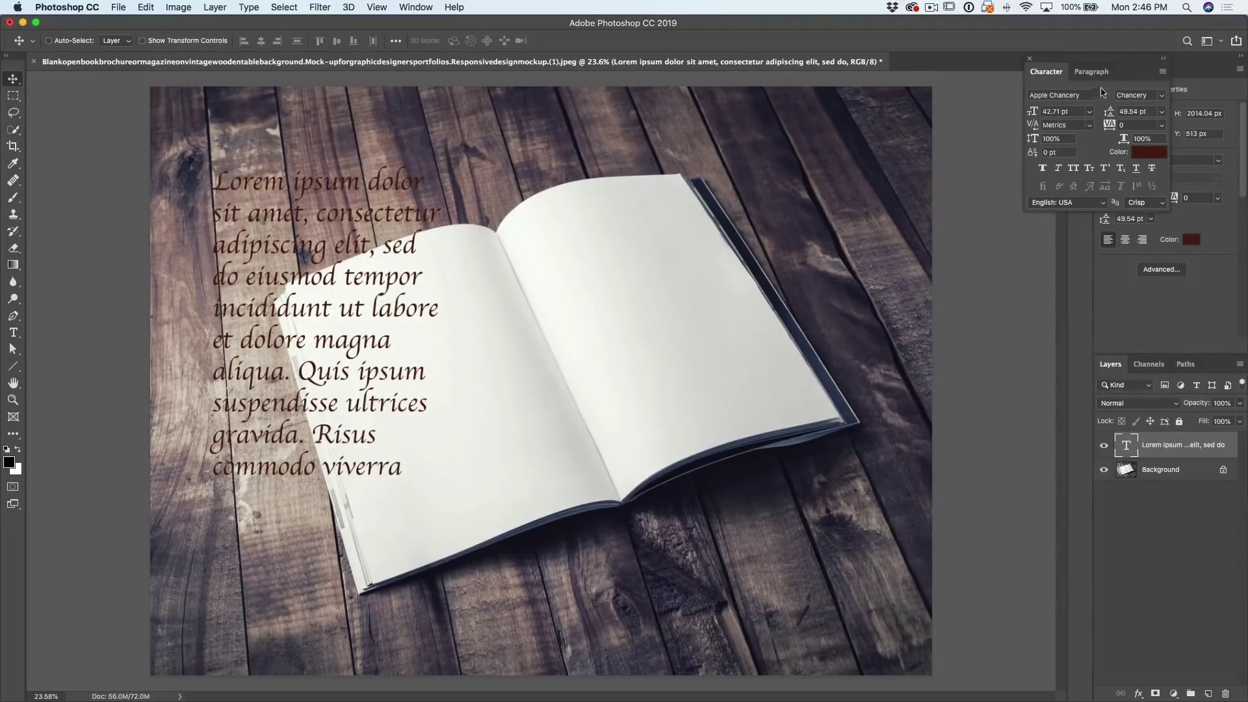
- Alt-drag a copy of the brown script text onto the book's right page
drag(1096, 60, 1001, 93)
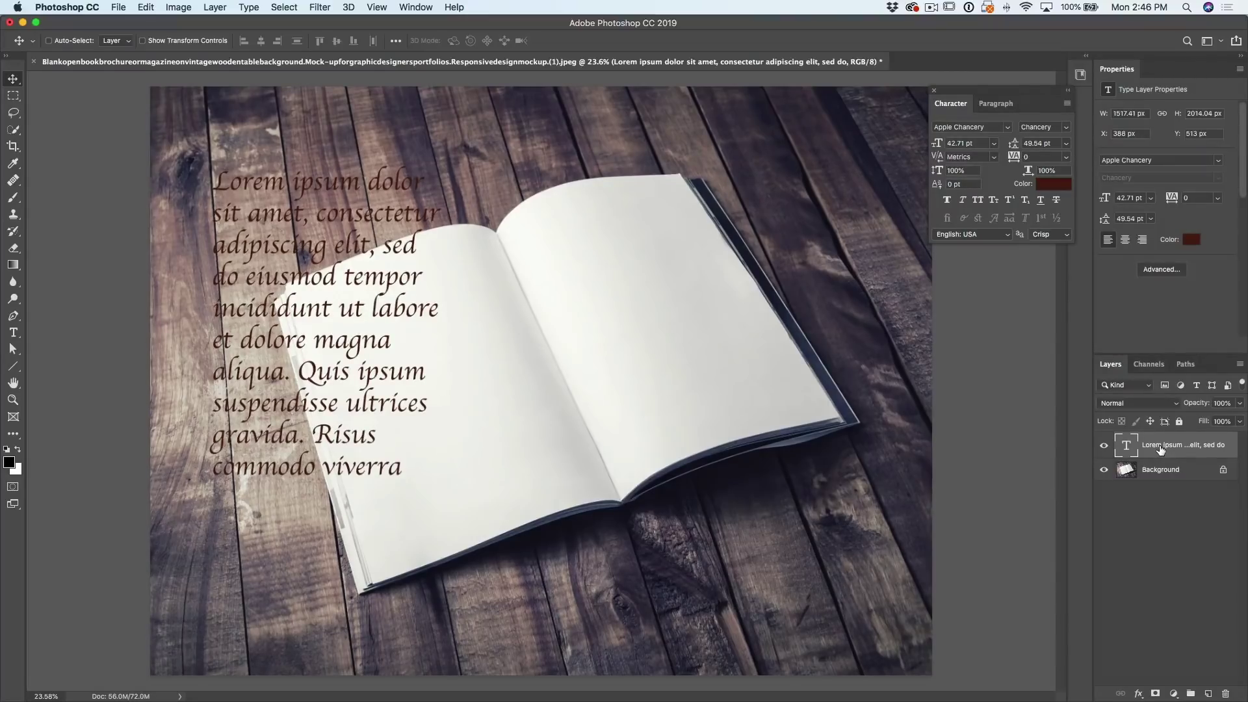
key(super+j)
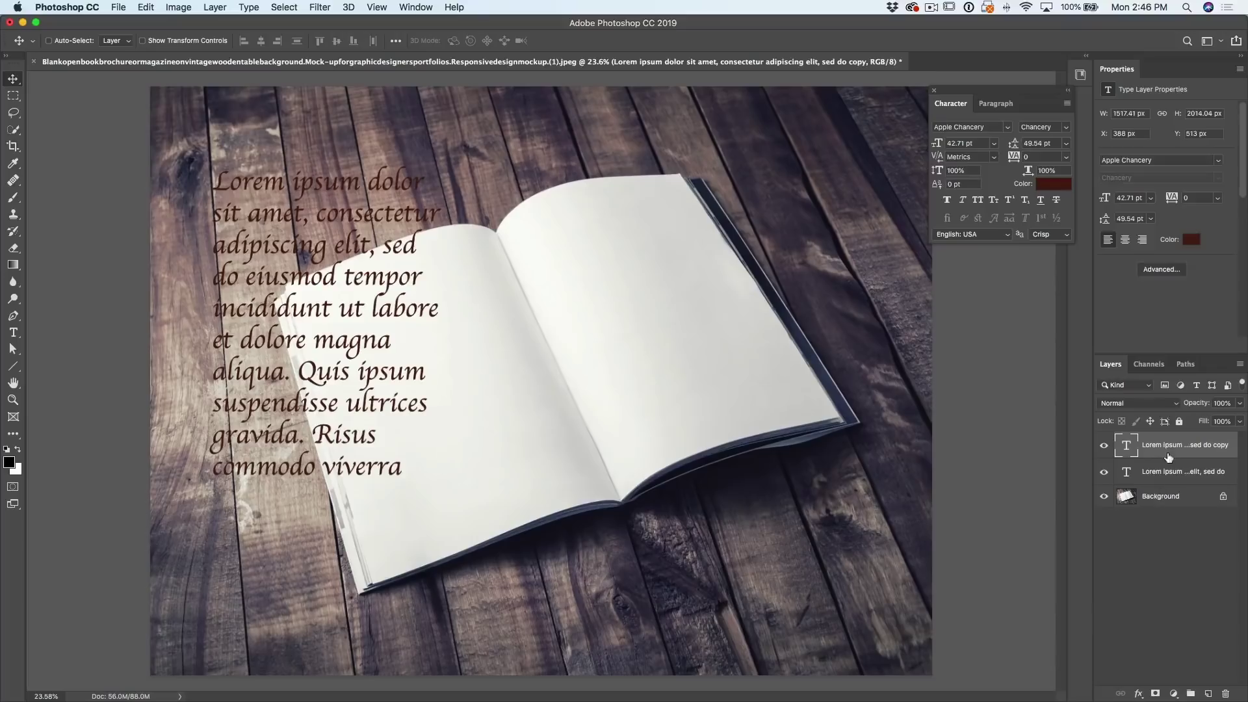
key(super+z)
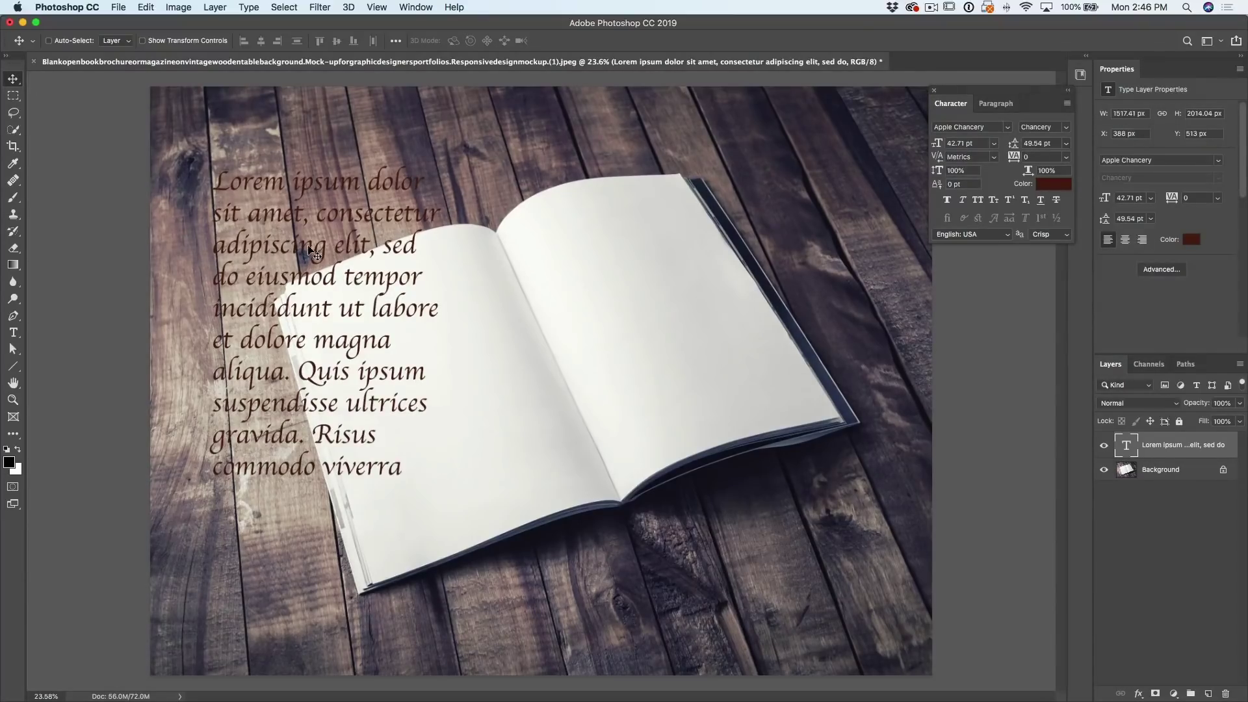
drag(310, 250, 726, 236)
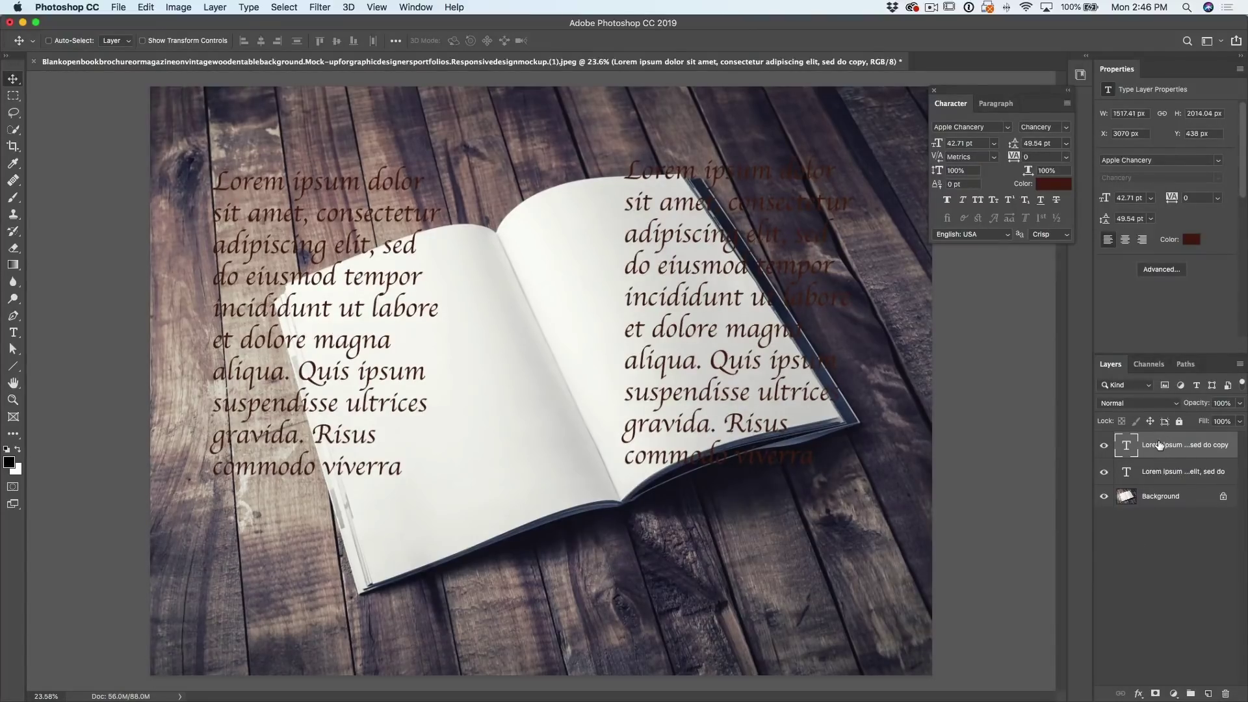
right_click(1156, 448)
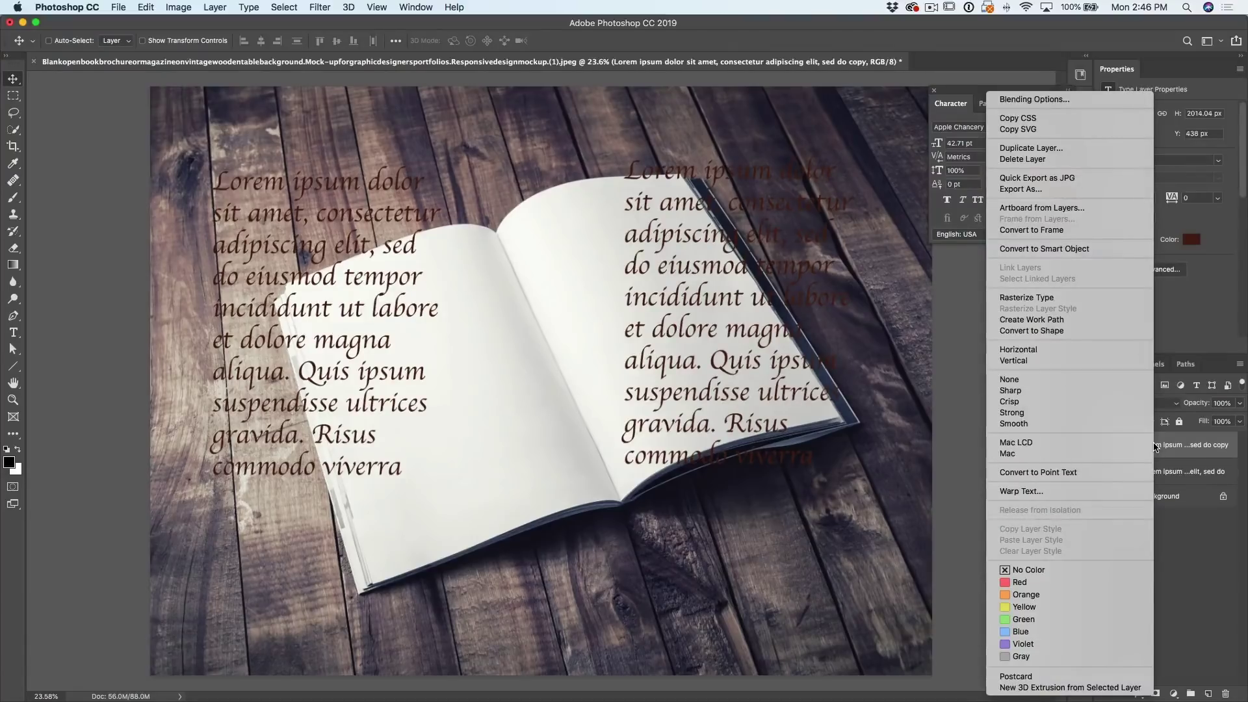
- Rasterize both the copied right-page and the left-page Lorem ipsum type layers
click(1061, 298)
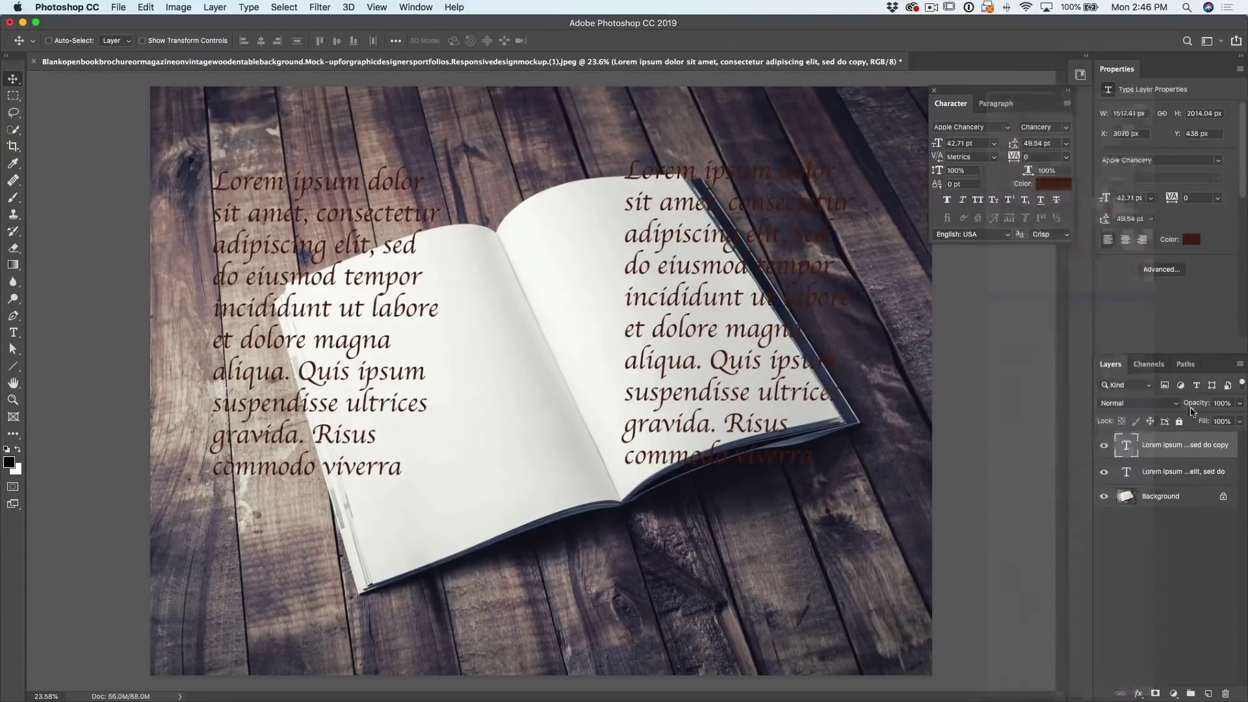
click(1163, 466)
right_click(1158, 467)
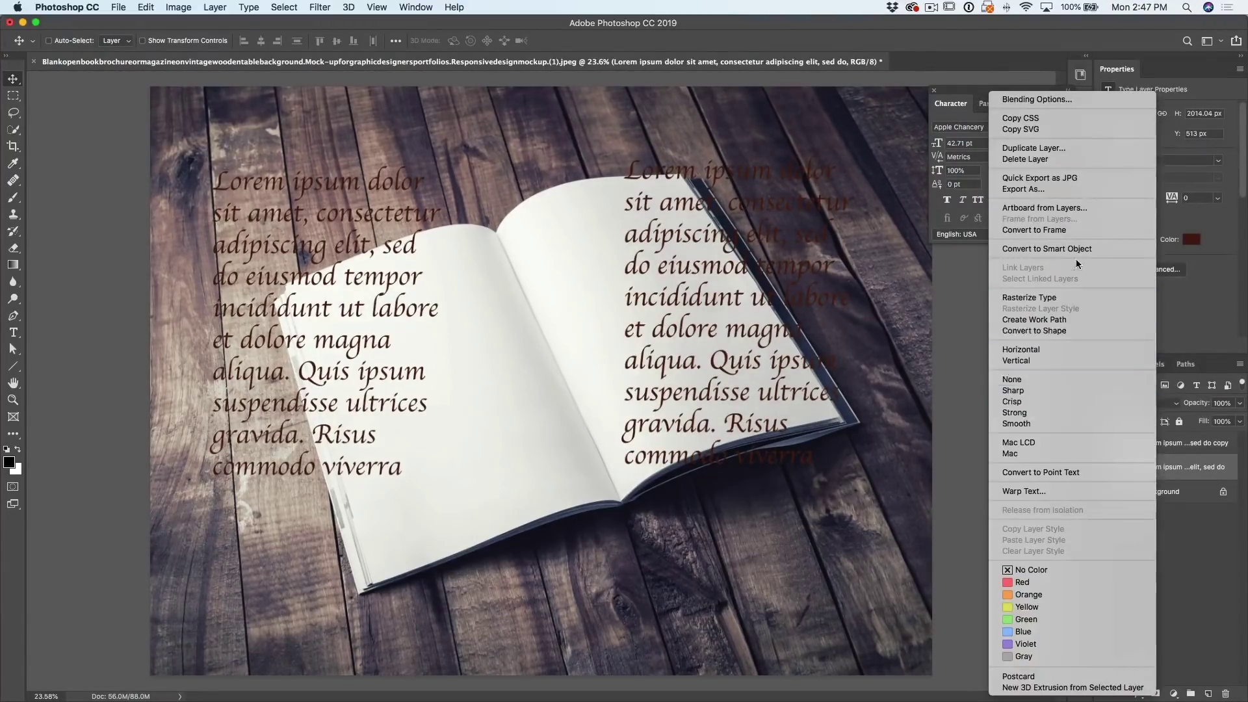
click(1080, 298)
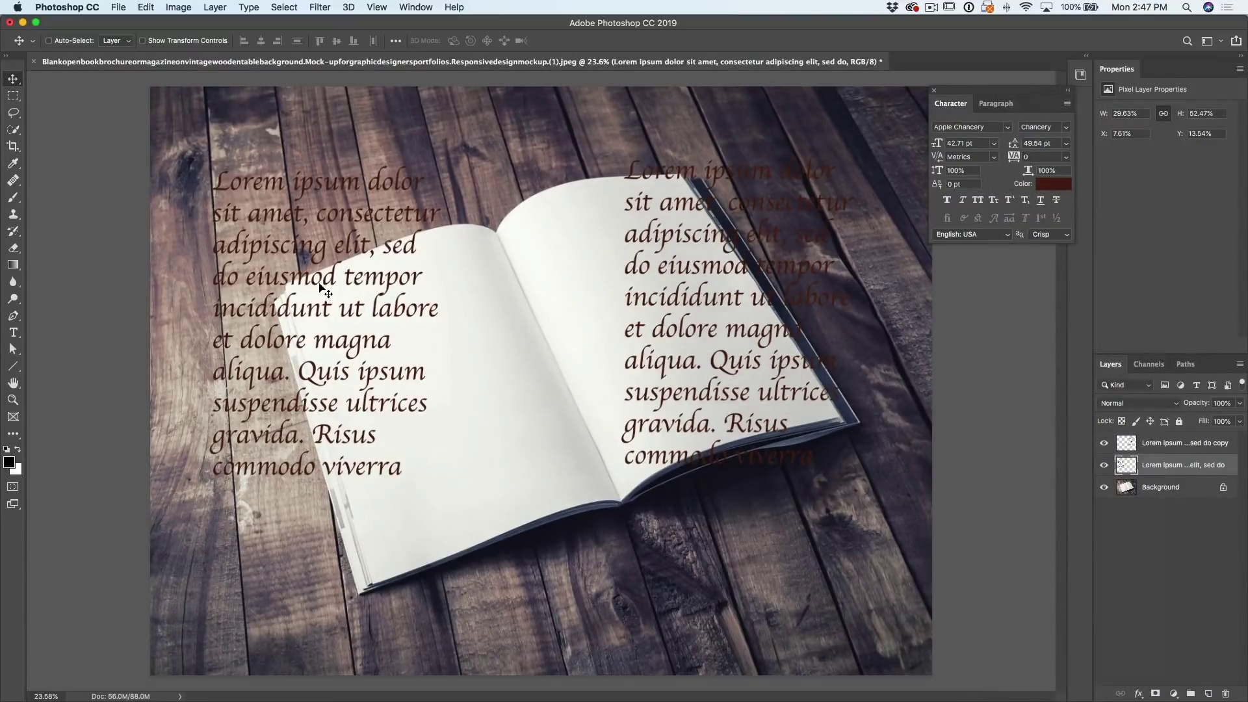
- Free-transform the left text onto the left page, rotating it about -19.5°
key(super+t)
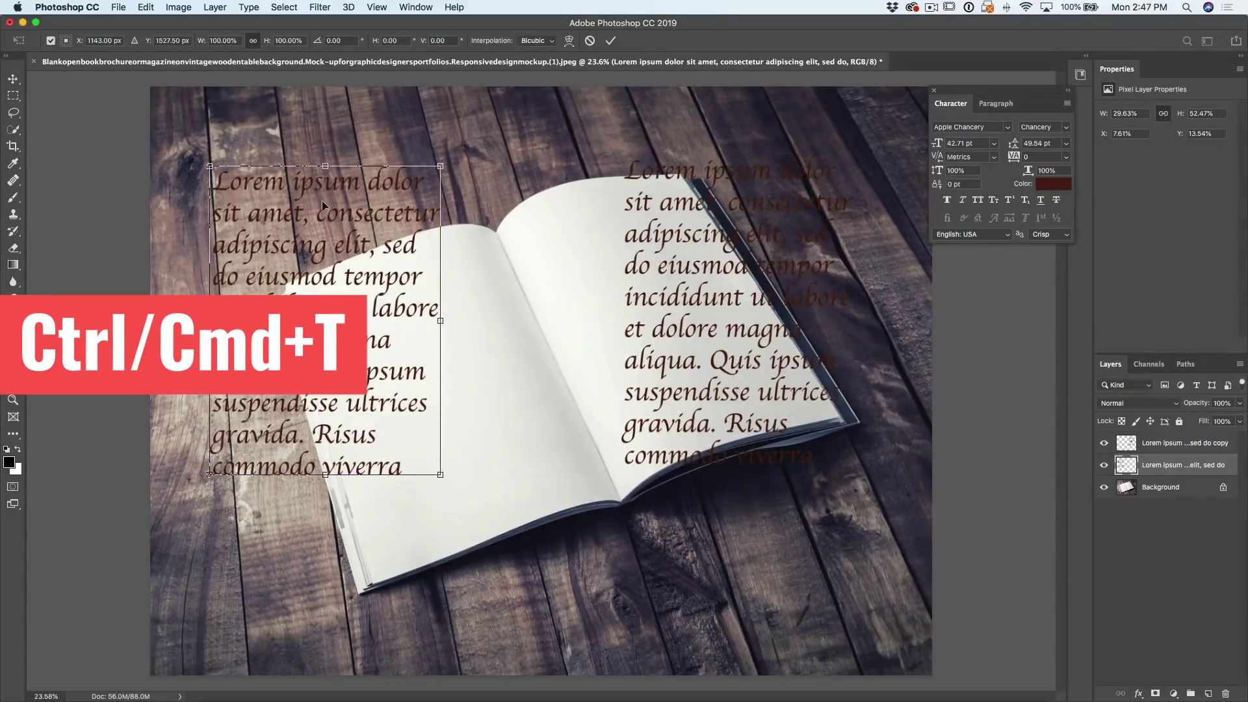
drag(323, 202, 410, 259)
drag(289, 204, 242, 246)
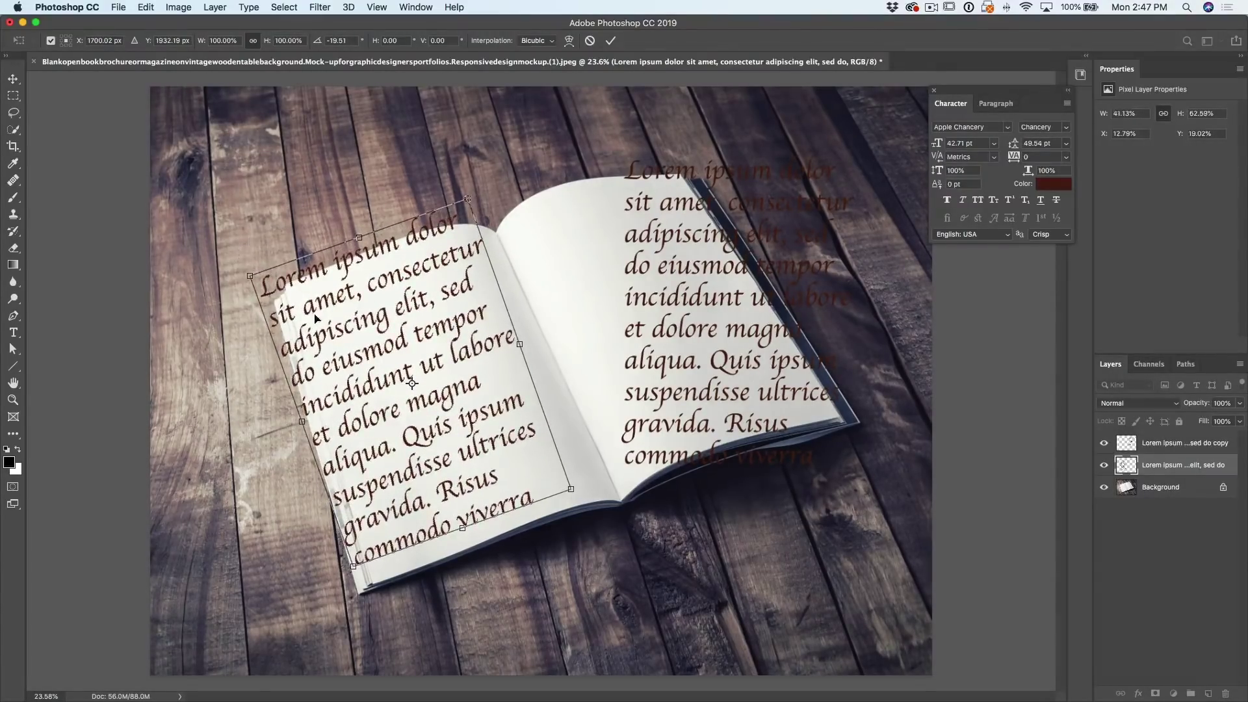
drag(315, 319, 348, 327)
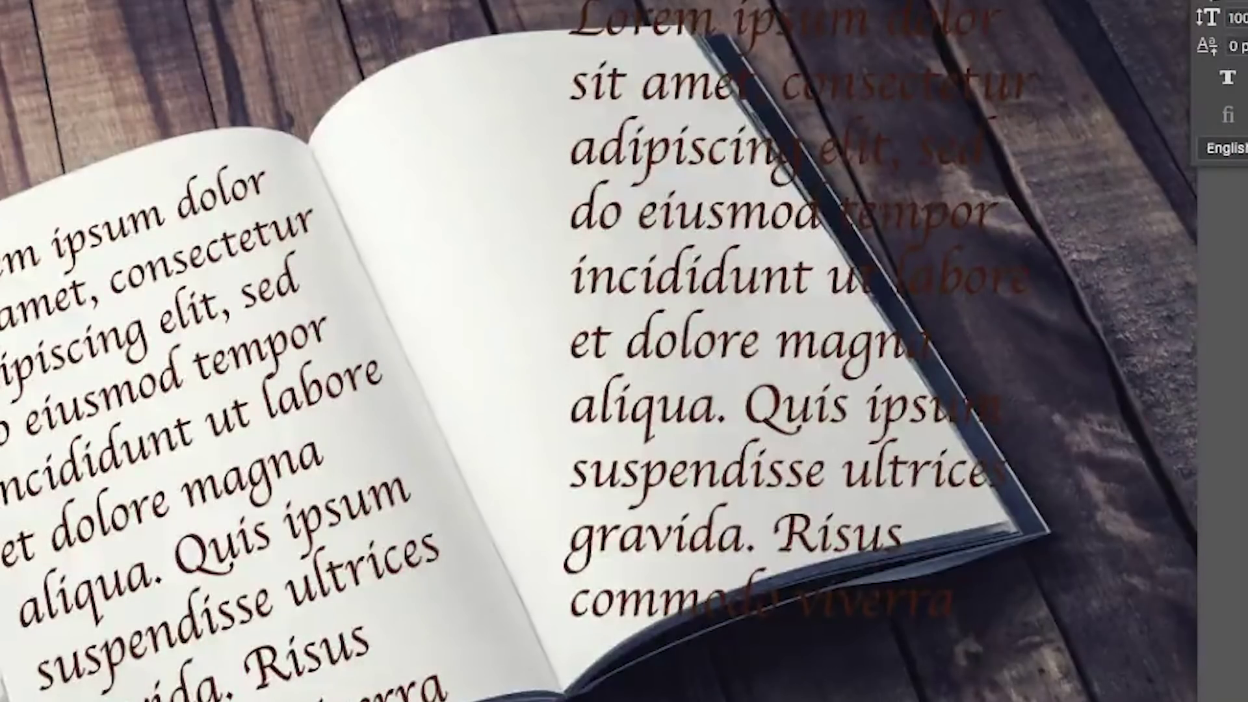
- Distort the right text so its four corners sit on the right page's corners
key(ctrl+t)
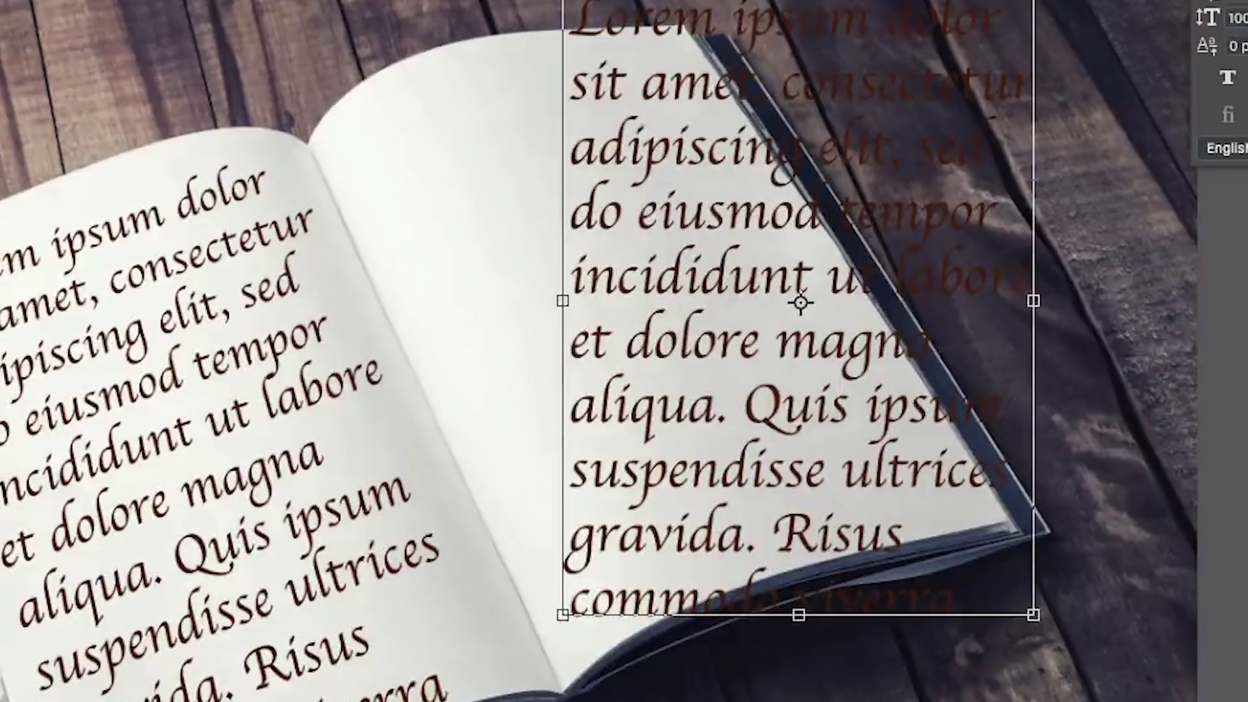
right_click(728, 113)
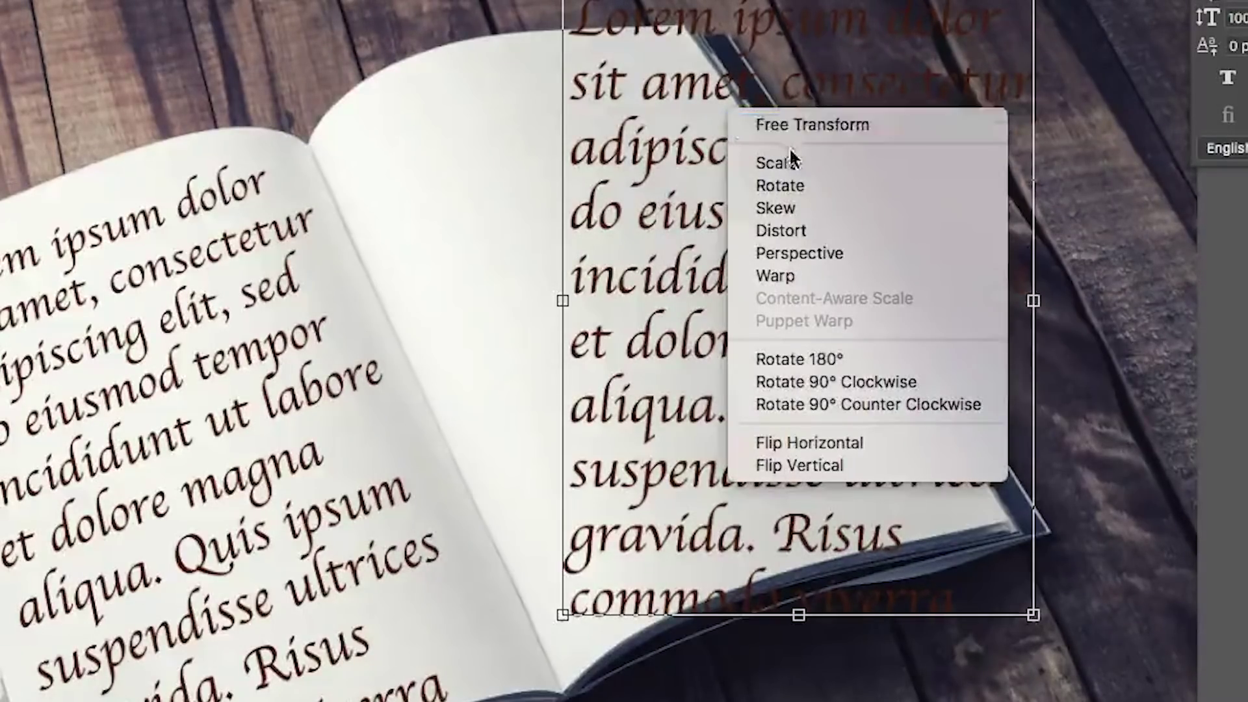
click(859, 229)
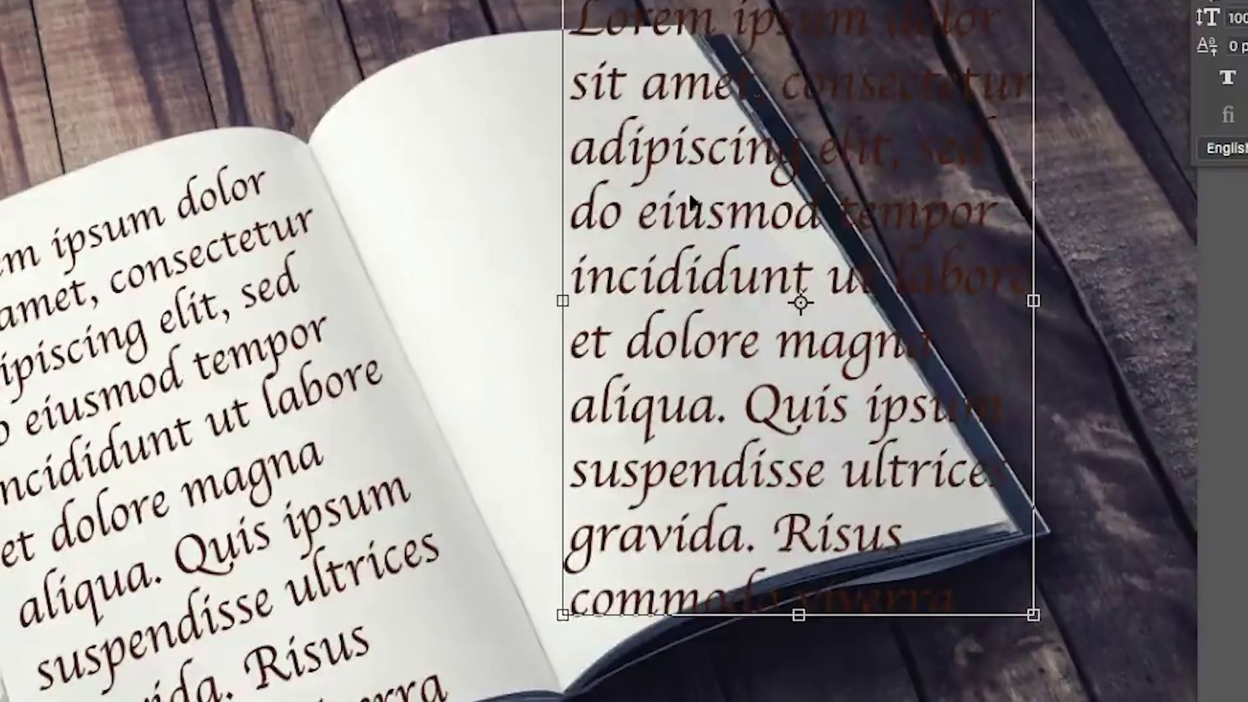
drag(563, 2, 330, 138)
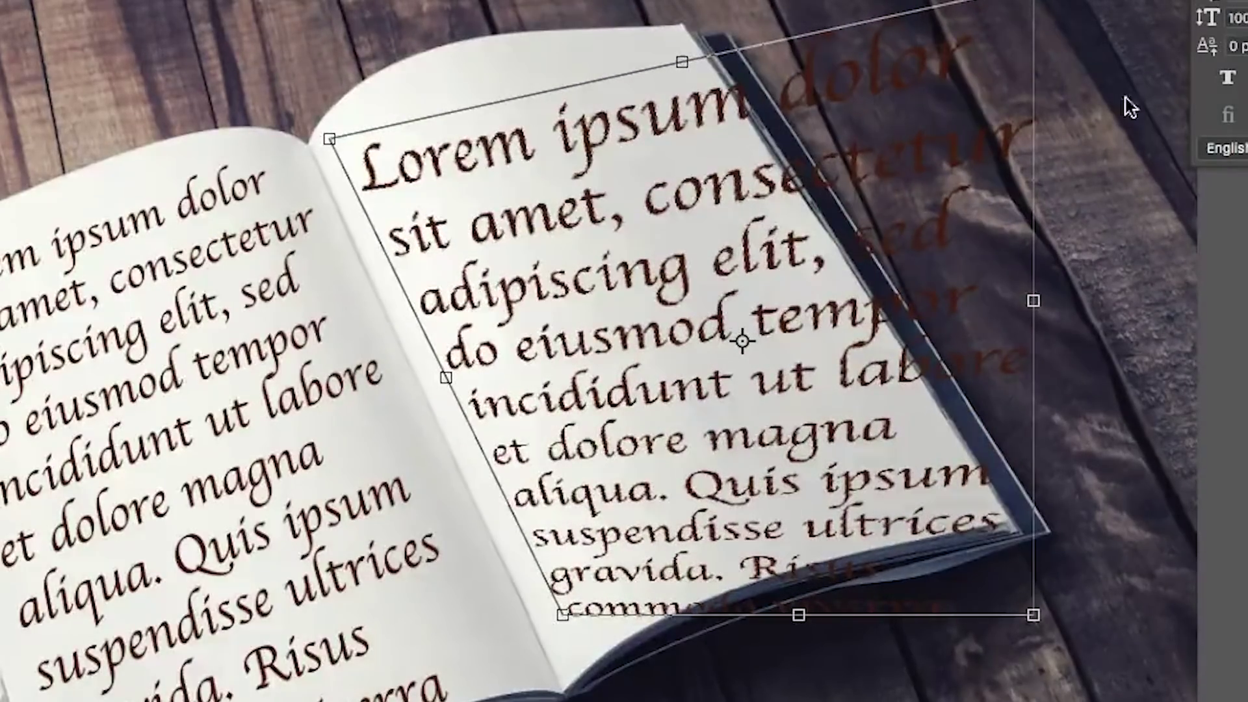
drag(1037, 2, 983, 1)
drag(873, 2, 678, 30)
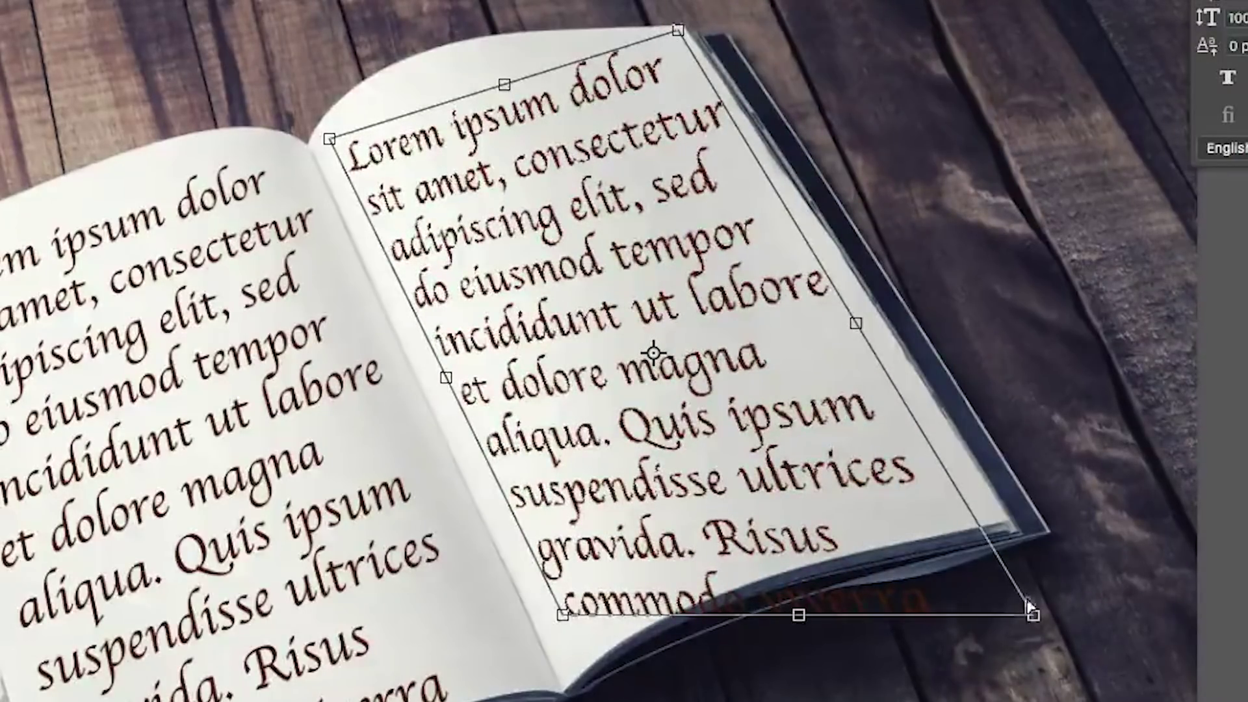
drag(1033, 614, 971, 507)
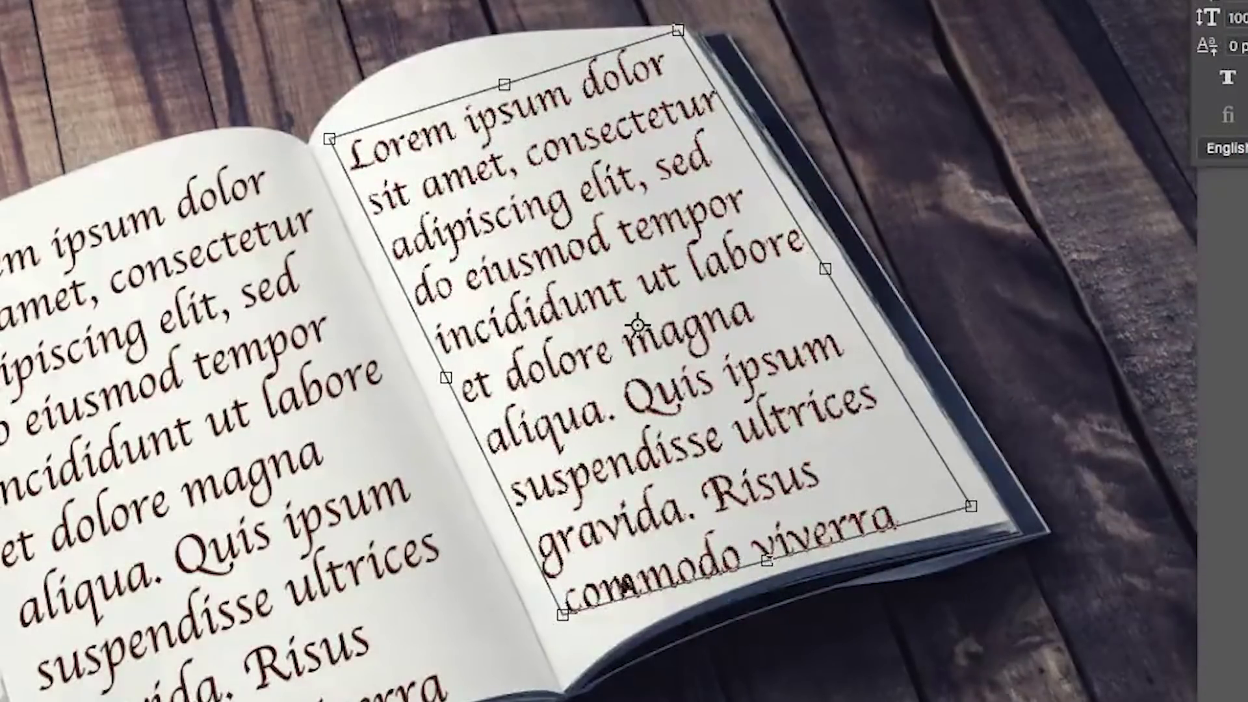
drag(562, 614, 564, 640)
key(Return)
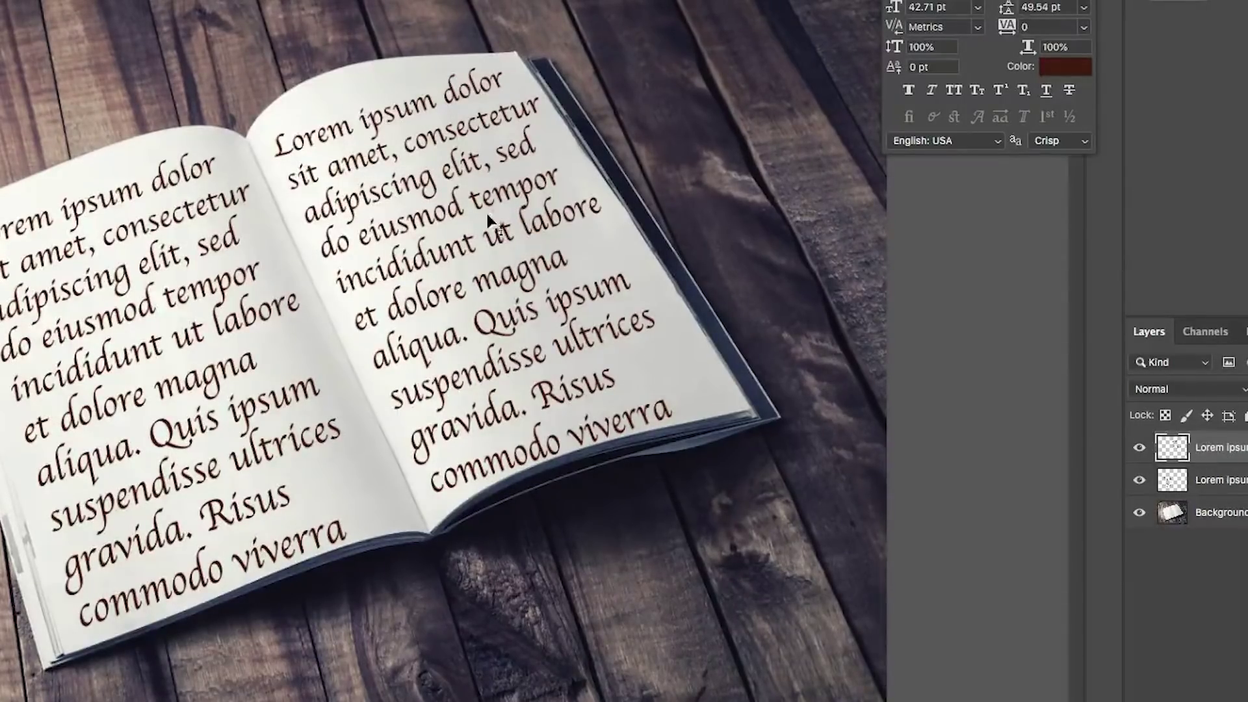
- Warp the right text's mesh so its top and bottom lines follow the page curve
key(ctrl+t)
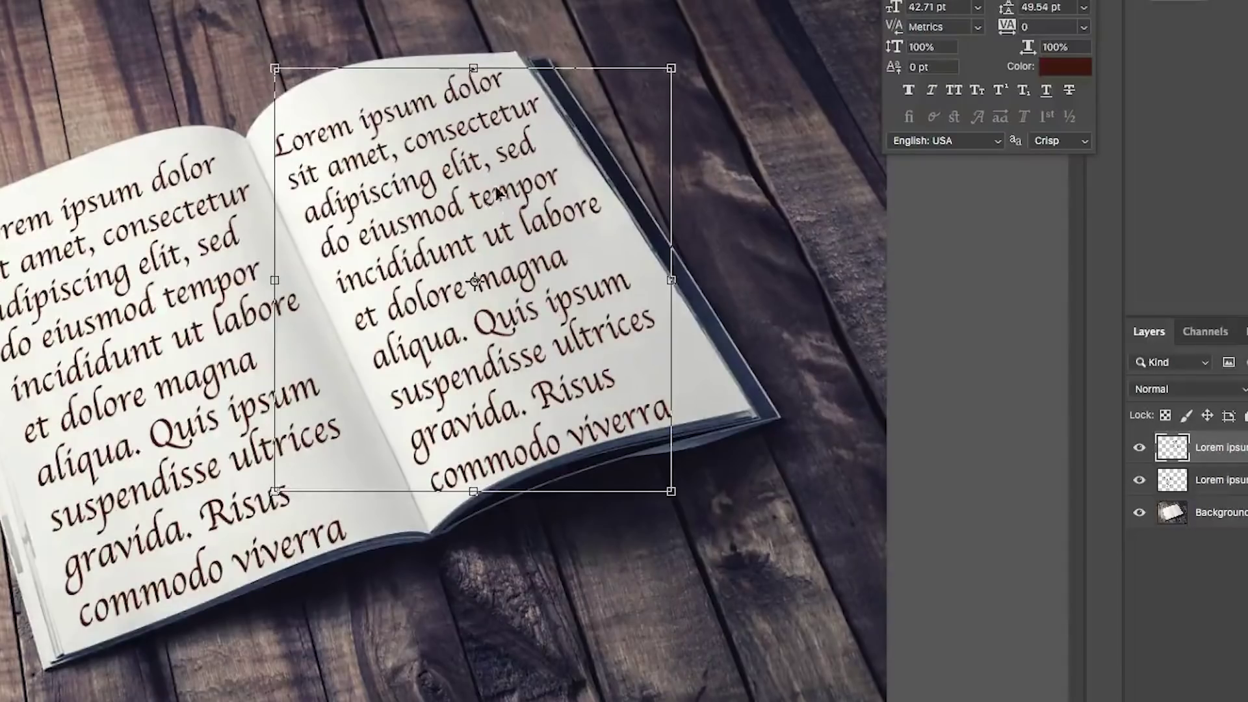
right_click(491, 188)
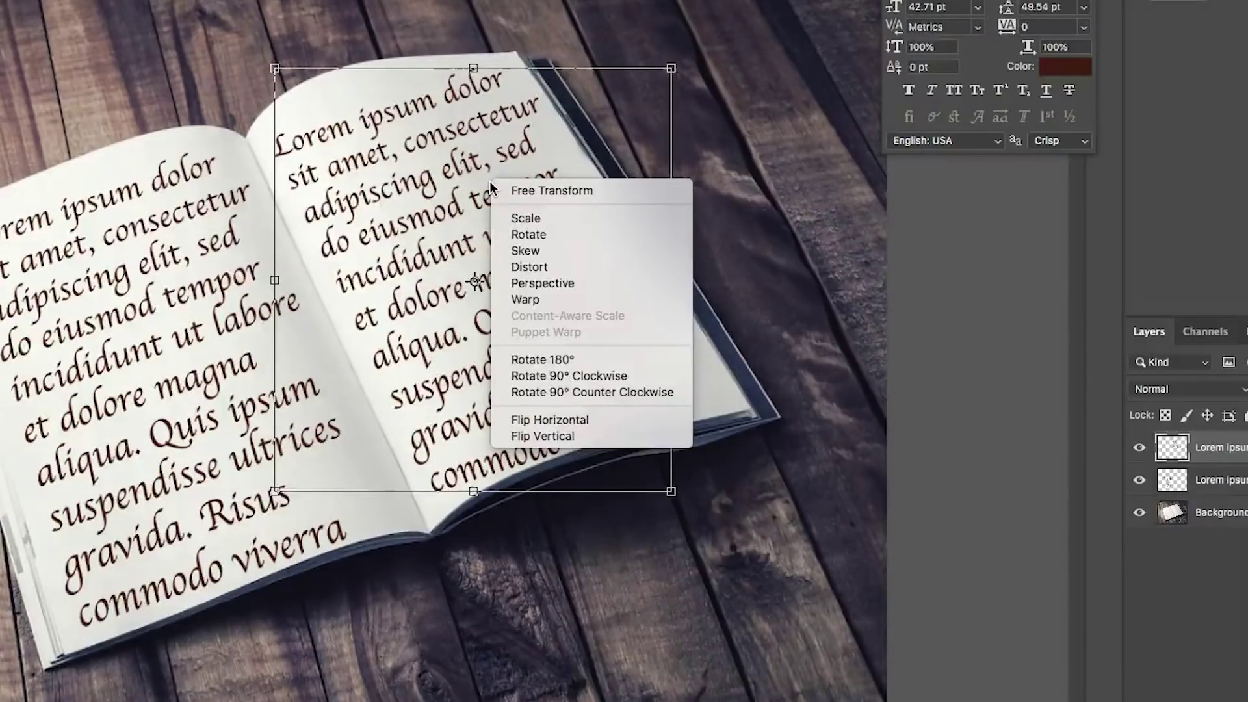
click(546, 302)
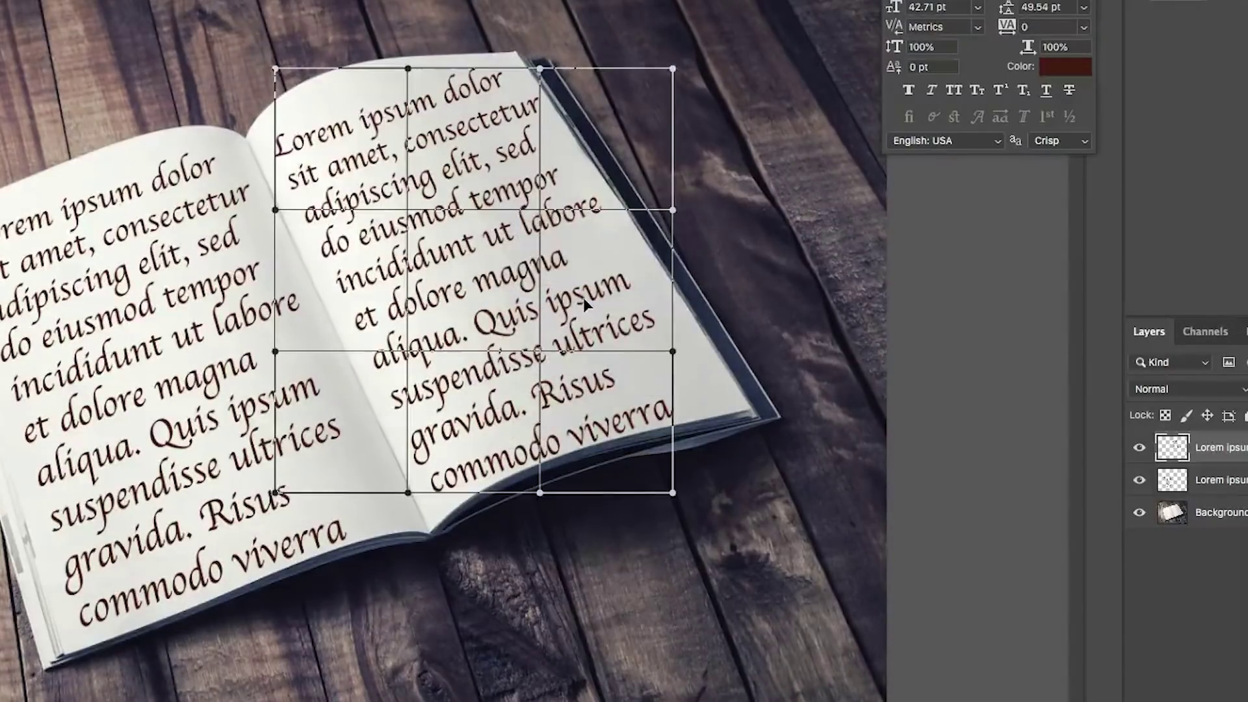
drag(392, 124, 382, 109)
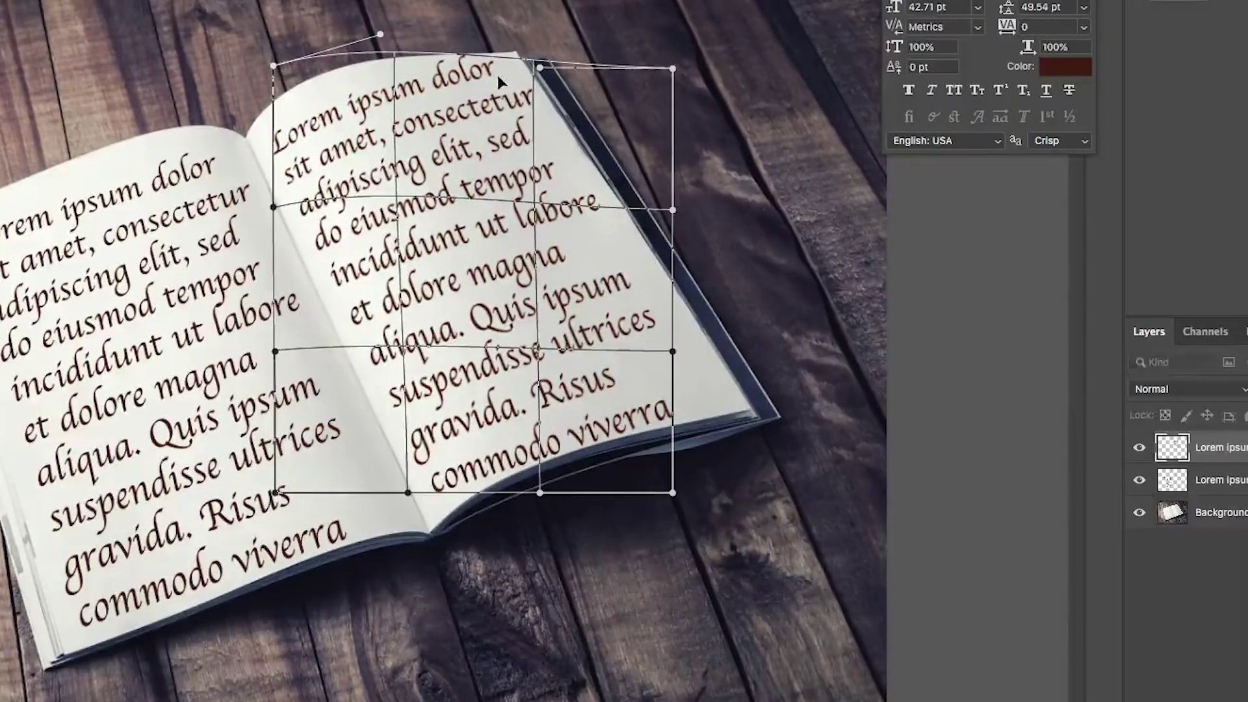
drag(497, 76, 497, 83)
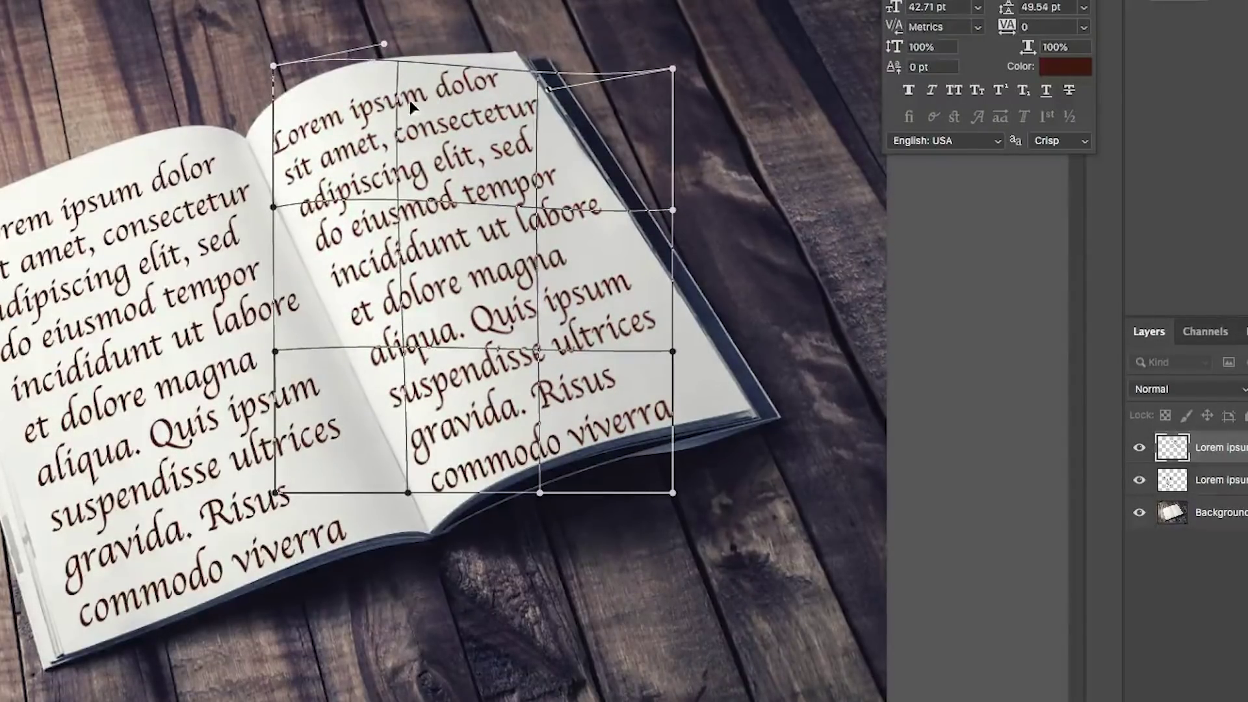
drag(375, 100, 374, 95)
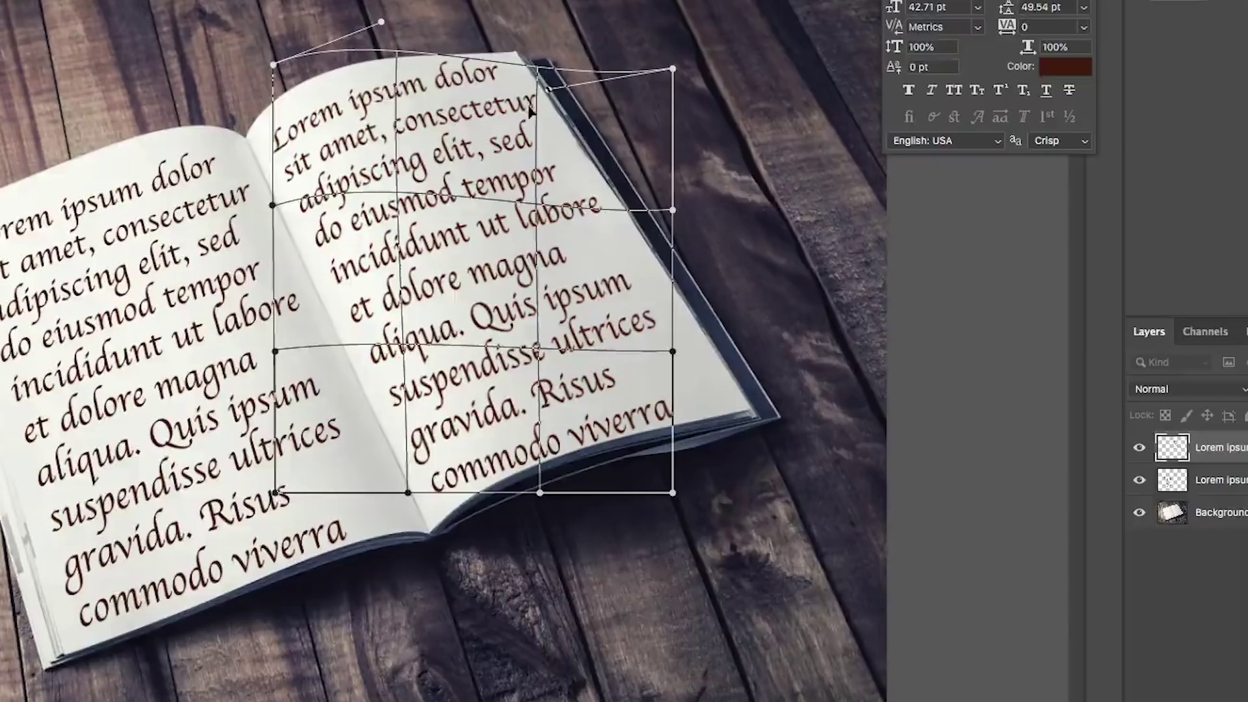
drag(502, 89, 505, 91)
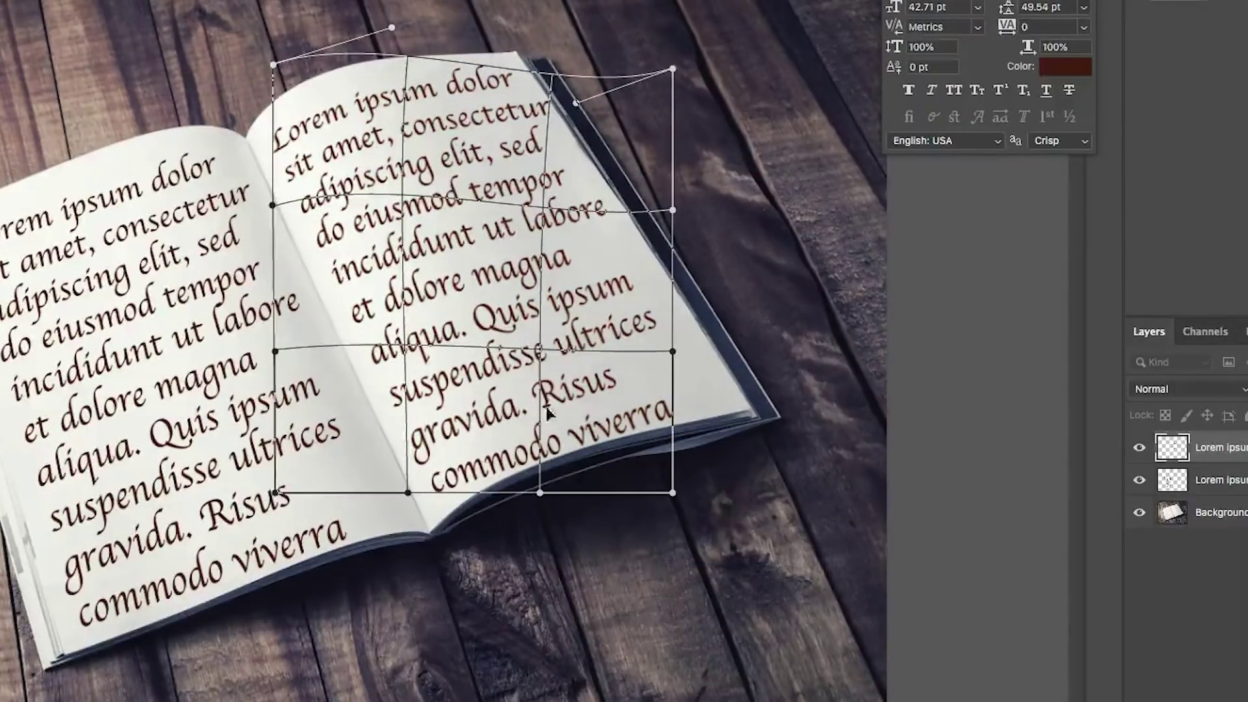
drag(573, 435, 565, 416)
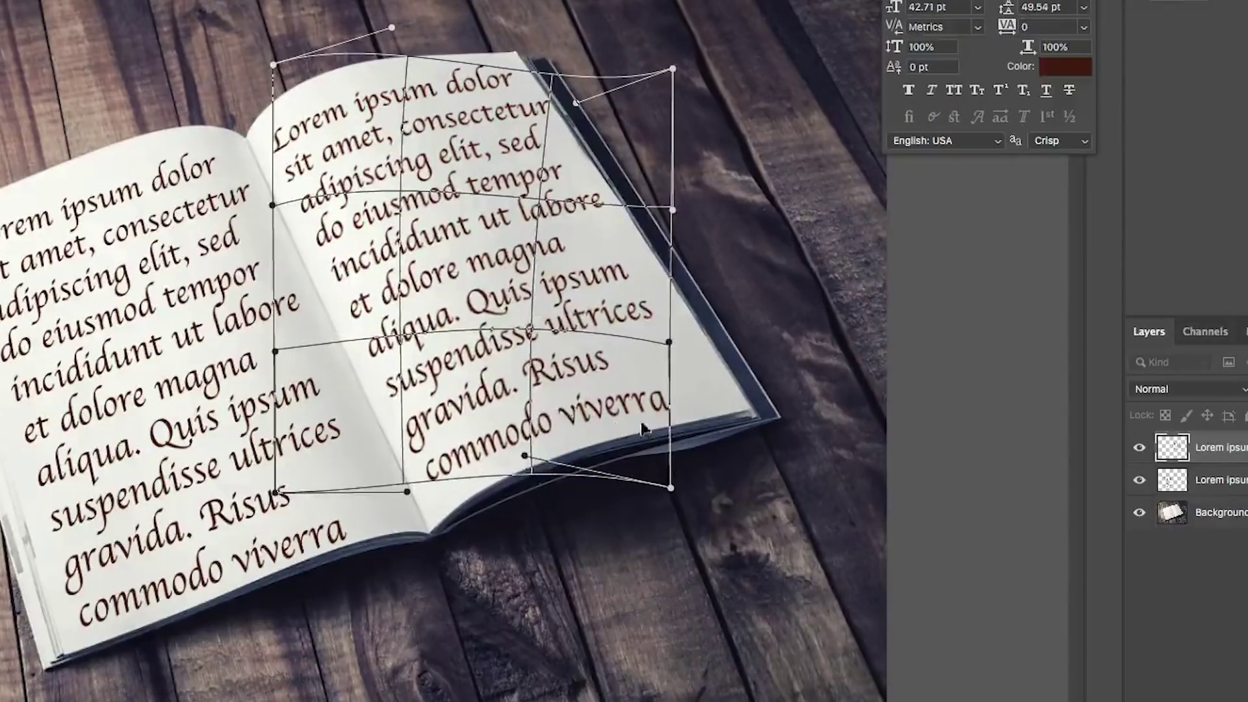
drag(664, 413, 662, 396)
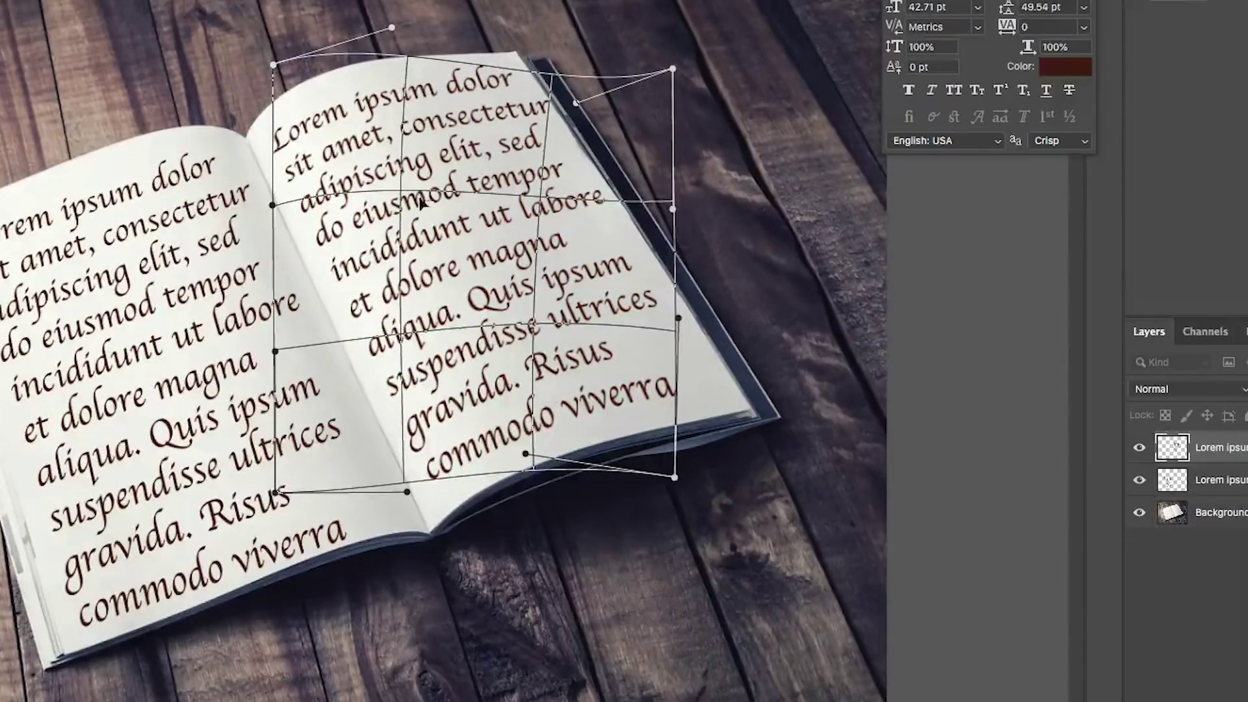
drag(437, 240, 431, 235)
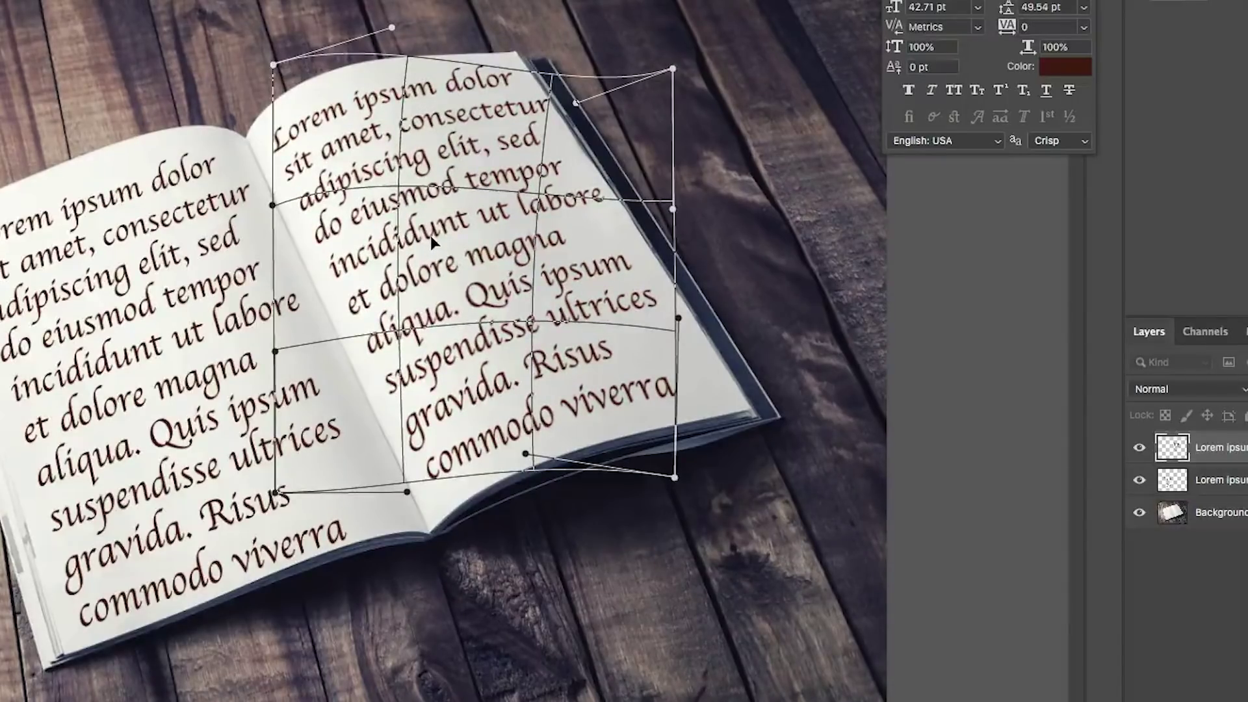
key(Return)
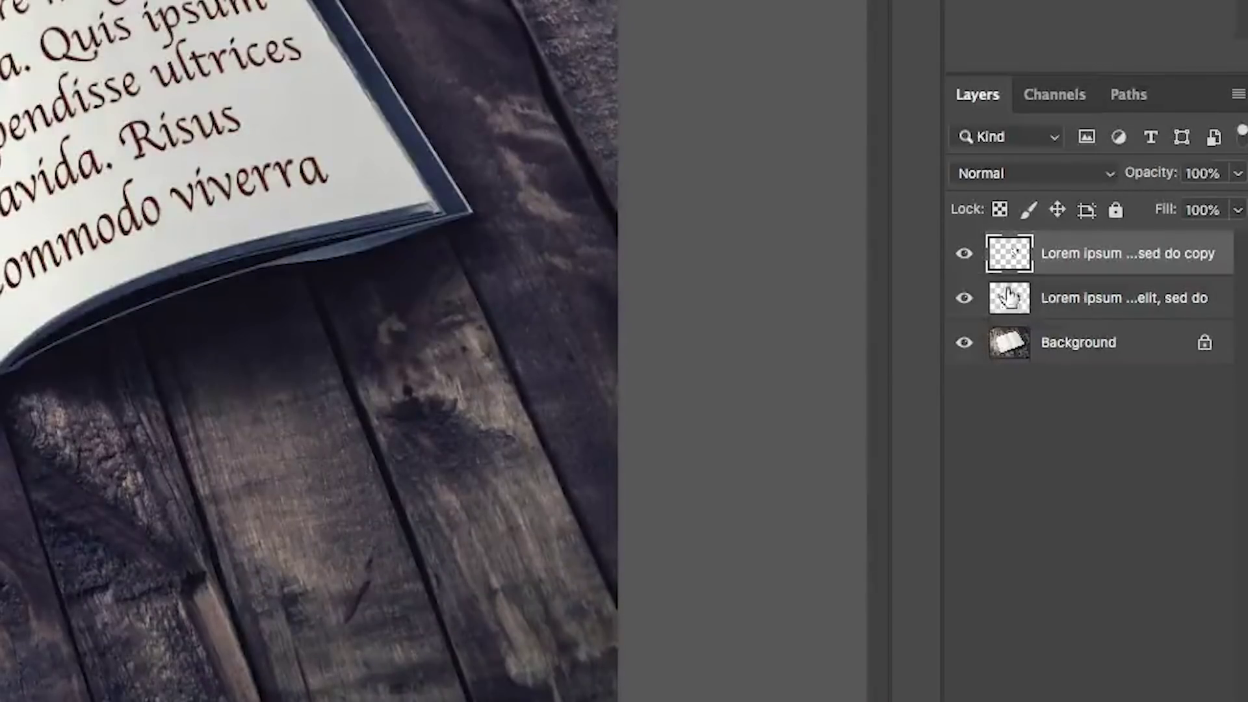
- Select the left-page 'Lorem ipsum ... elit, sed do' text layer and bring up its Free Transform reshaping options
click(1089, 312)
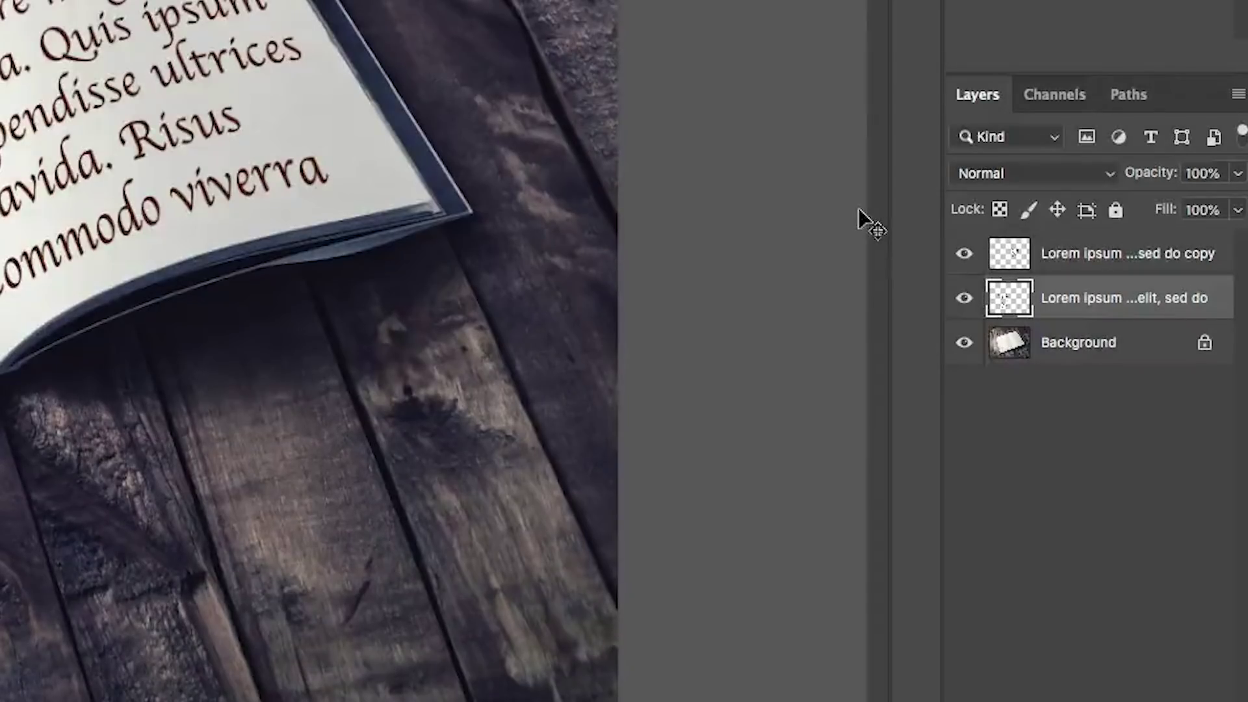
key(ctrl+t)
right_click(387, 202)
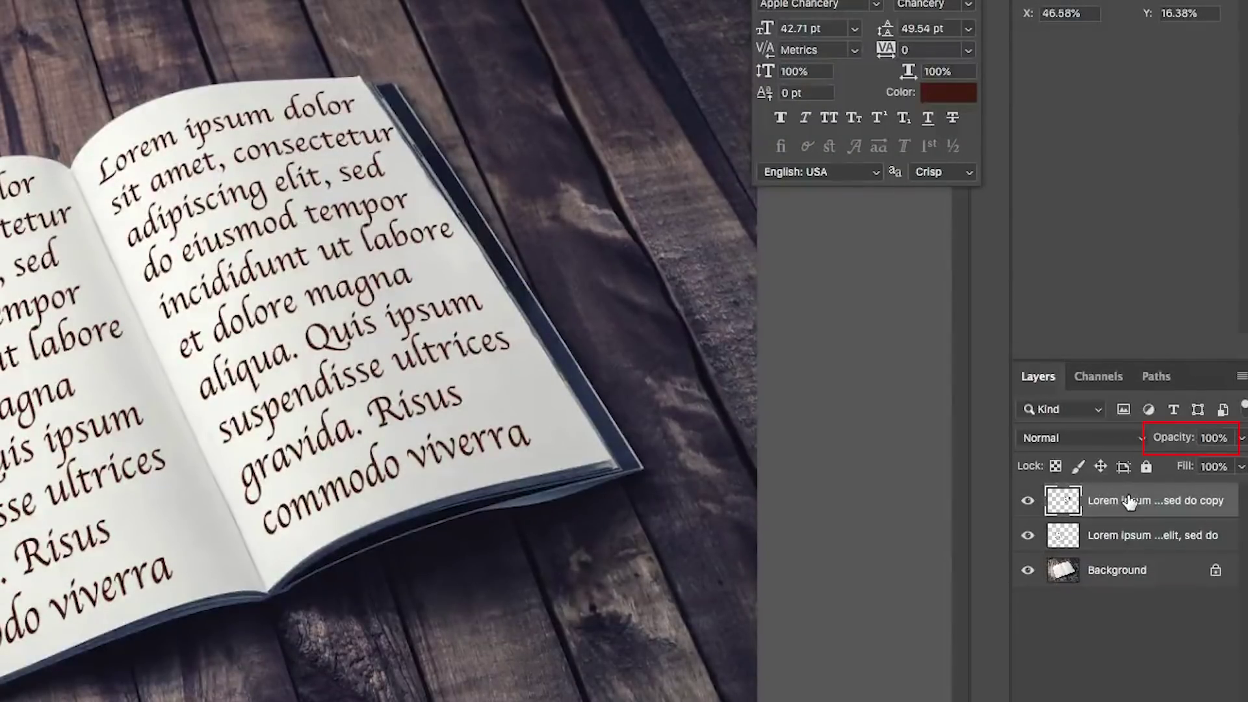
- Set the right-page and left-page Lorem ipsum text layers to 80% opacity
key(8)
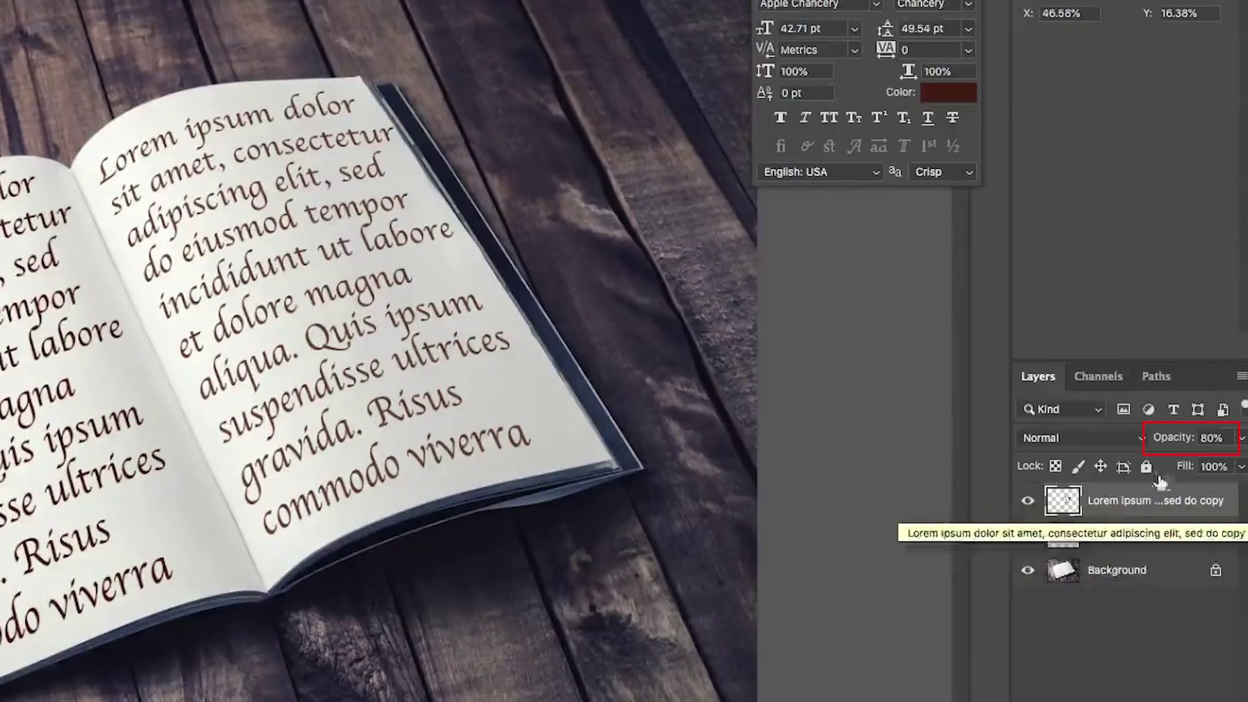
click(1139, 540)
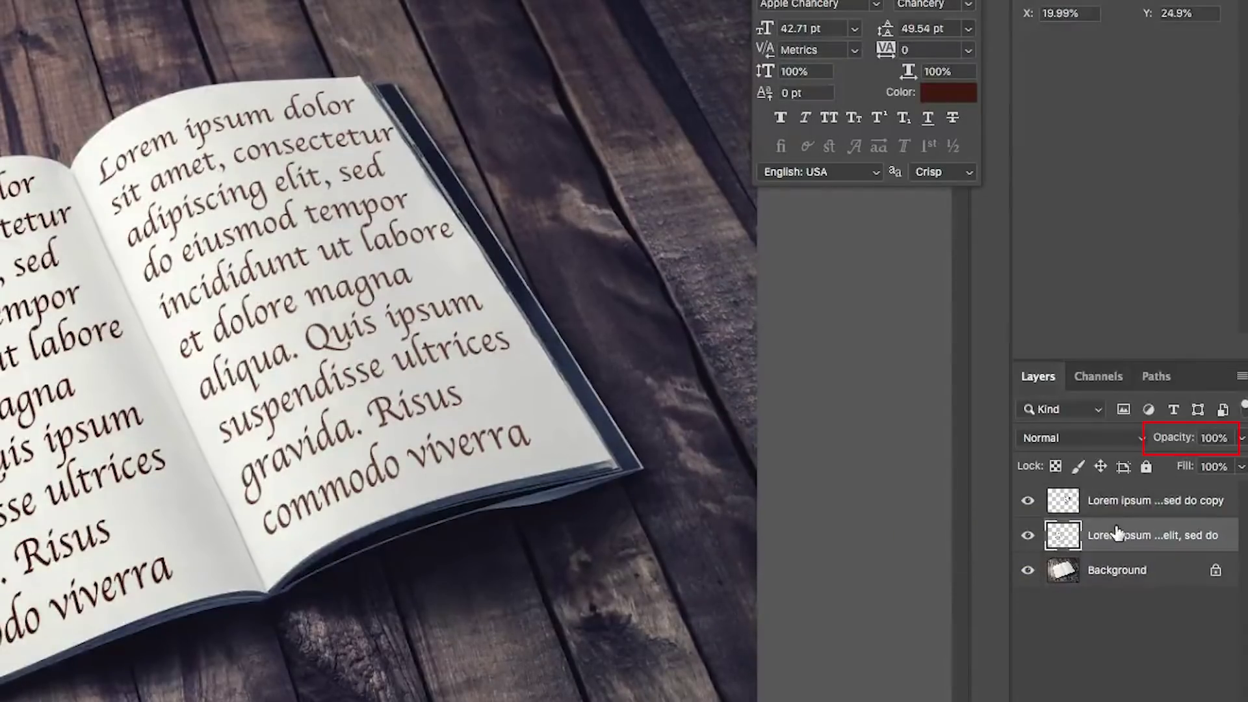
key(8)
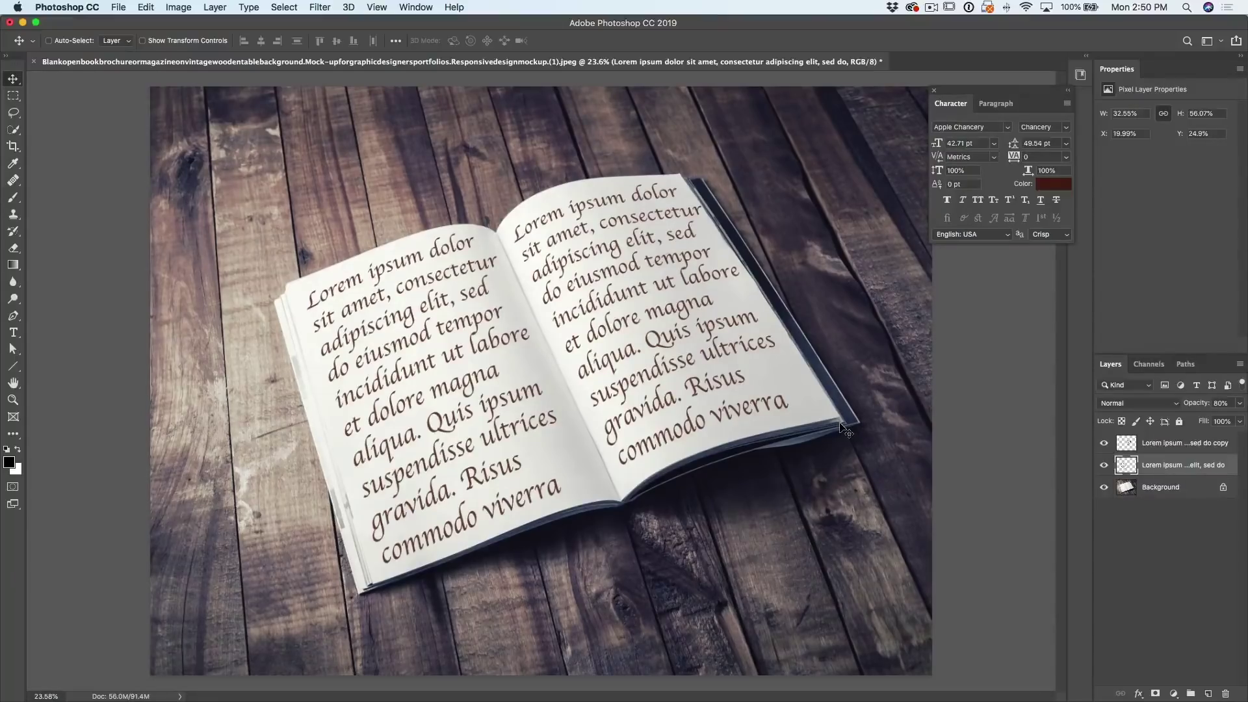
- Select all three layers and stamp everything visible into a new Layer 1 with Cmd+Shift+Option+E
click(1170, 484)
shift+click(1158, 442)
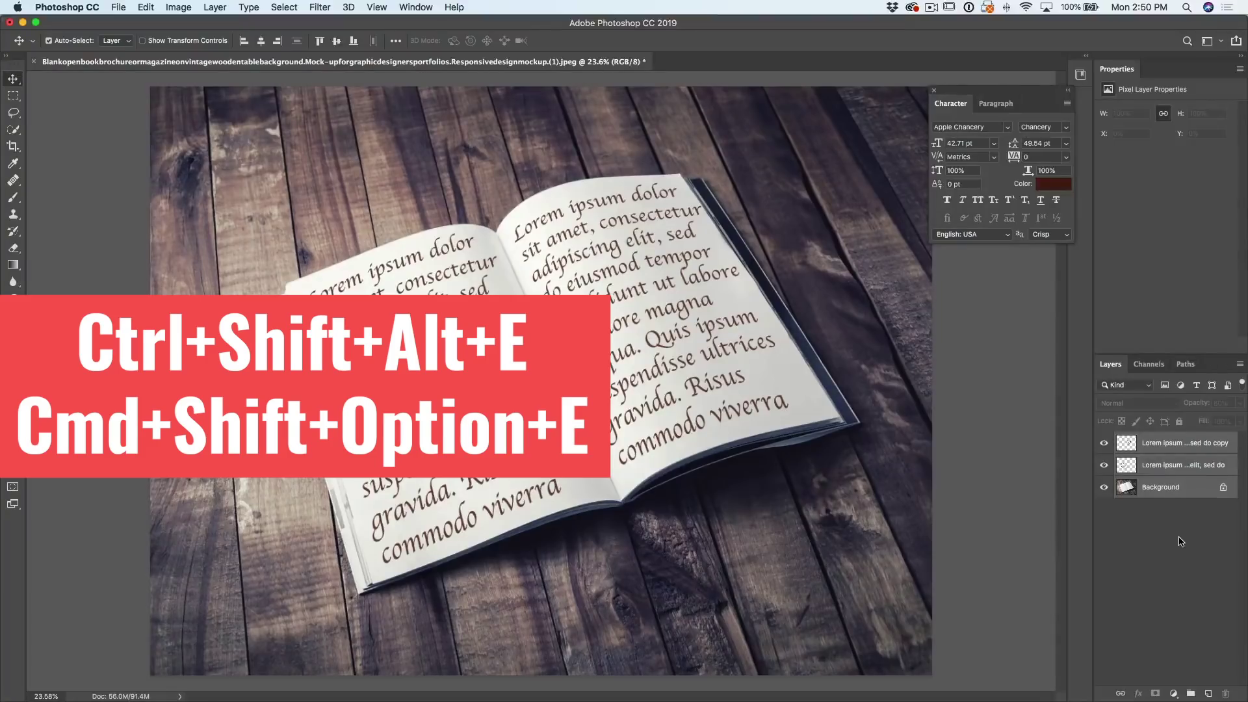
key(super+shift+alt+e)
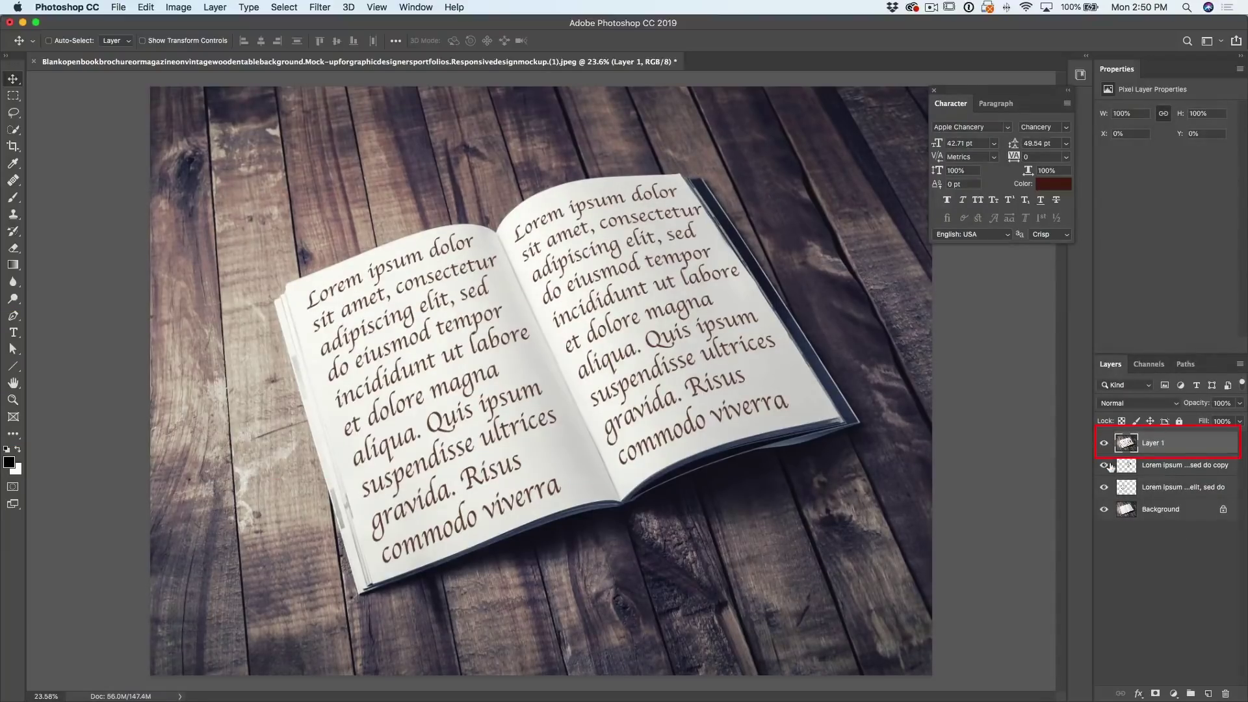
- Toggle the lower layers' and Layer 1's visibility to compare, hiding the layers beneath
drag(1105, 465, 1114, 509)
drag(1104, 465, 1113, 520)
click(1104, 443)
click(1104, 444)
- Confirm under Image > Mode that the image is 8 Bits/Channel RGB, changing nothing
click(168, 6)
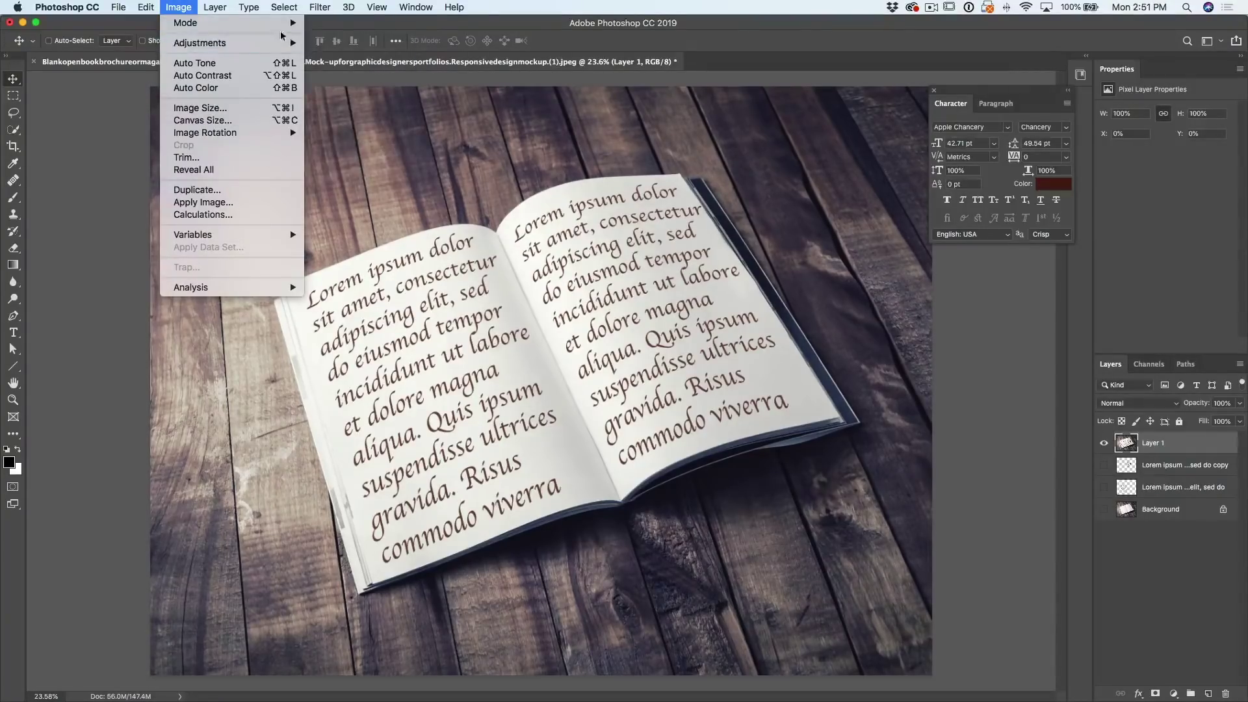
mouse_move(273, 23)
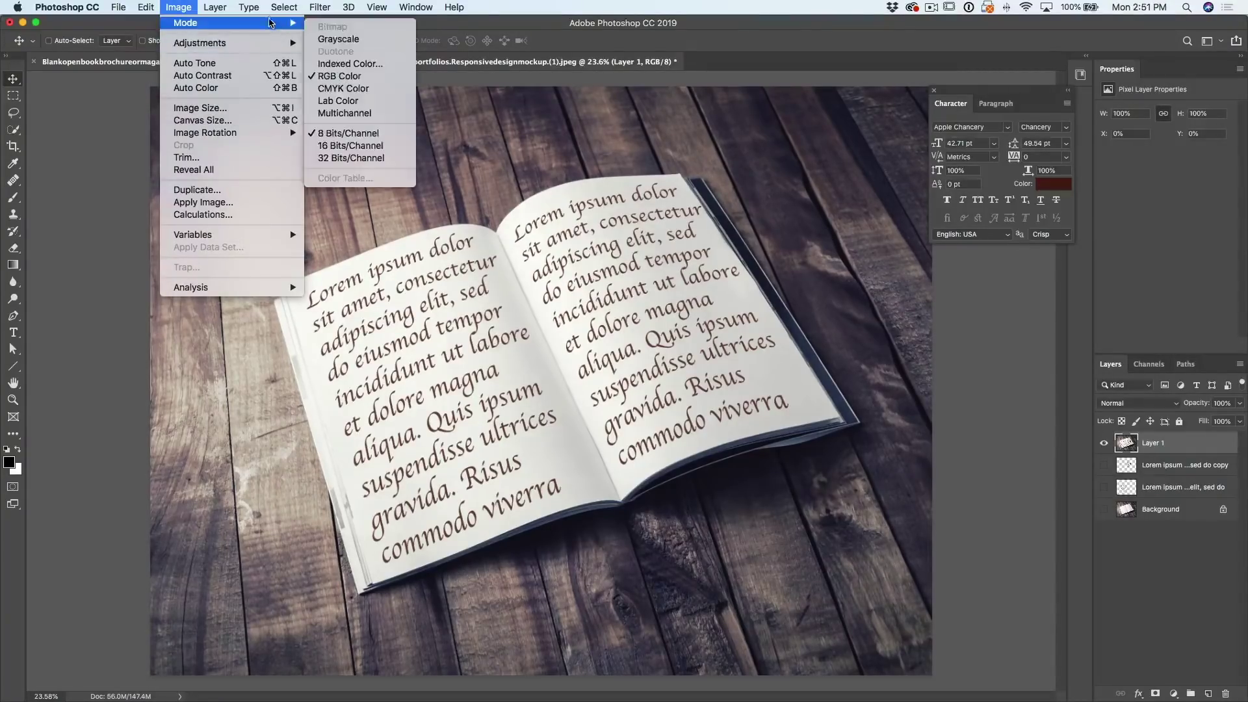
click(346, 135)
- Open Filter > Render > Lighting Effects on Layer 1
click(319, 5)
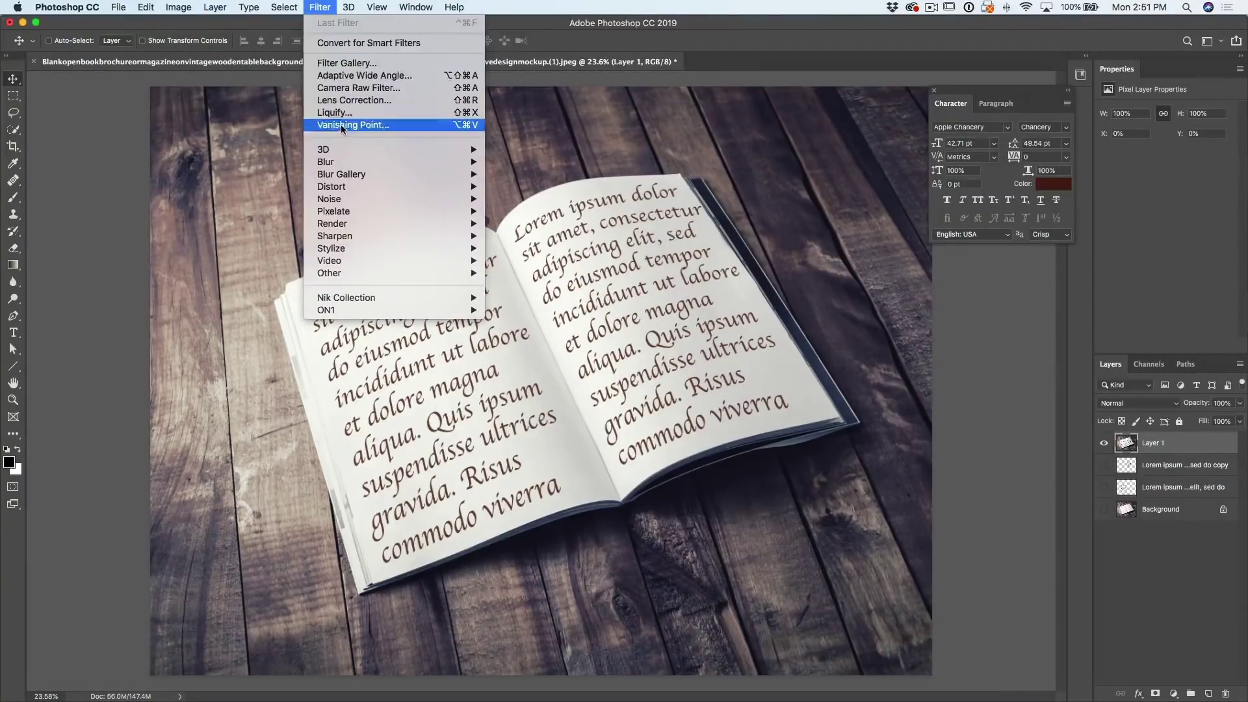
mouse_move(335, 206)
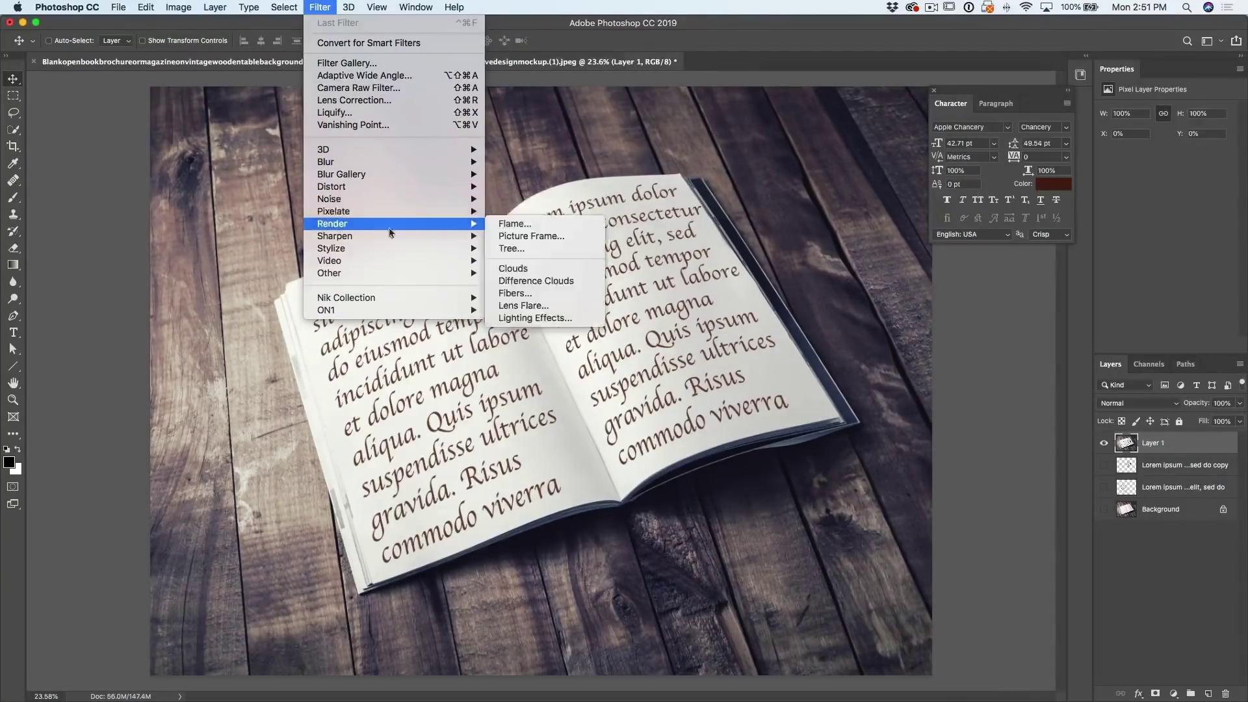
mouse_move(458, 225)
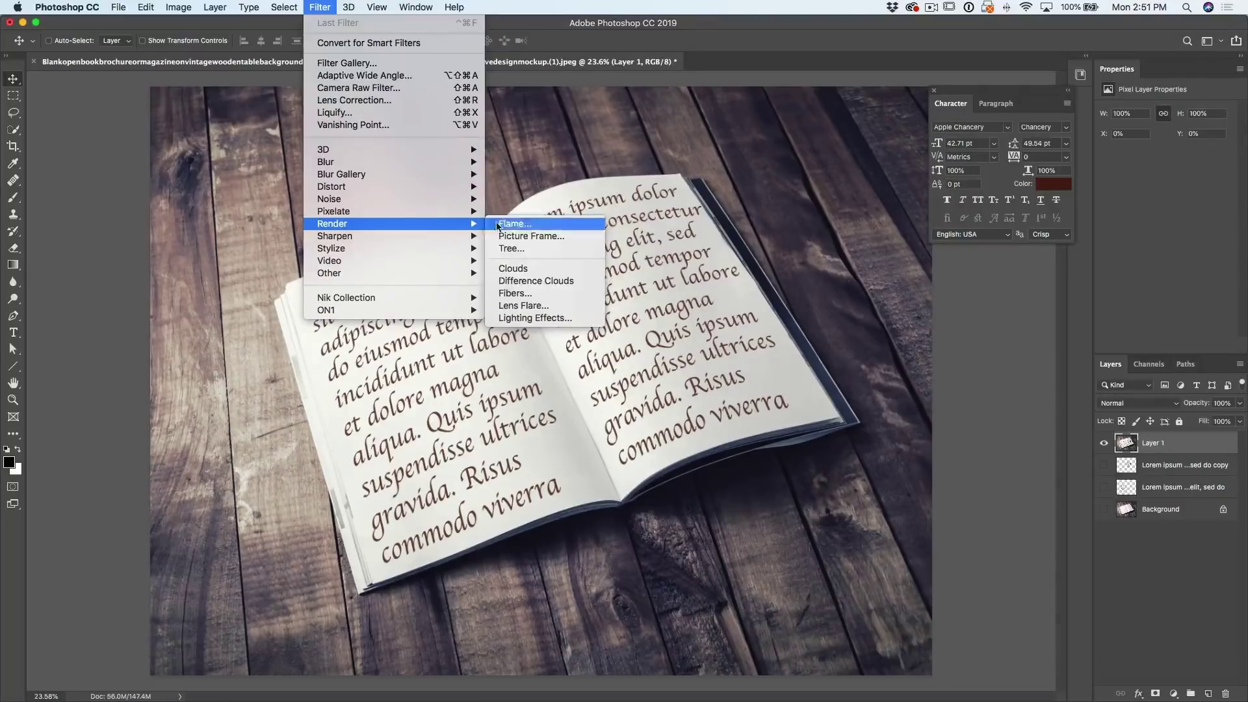
click(567, 318)
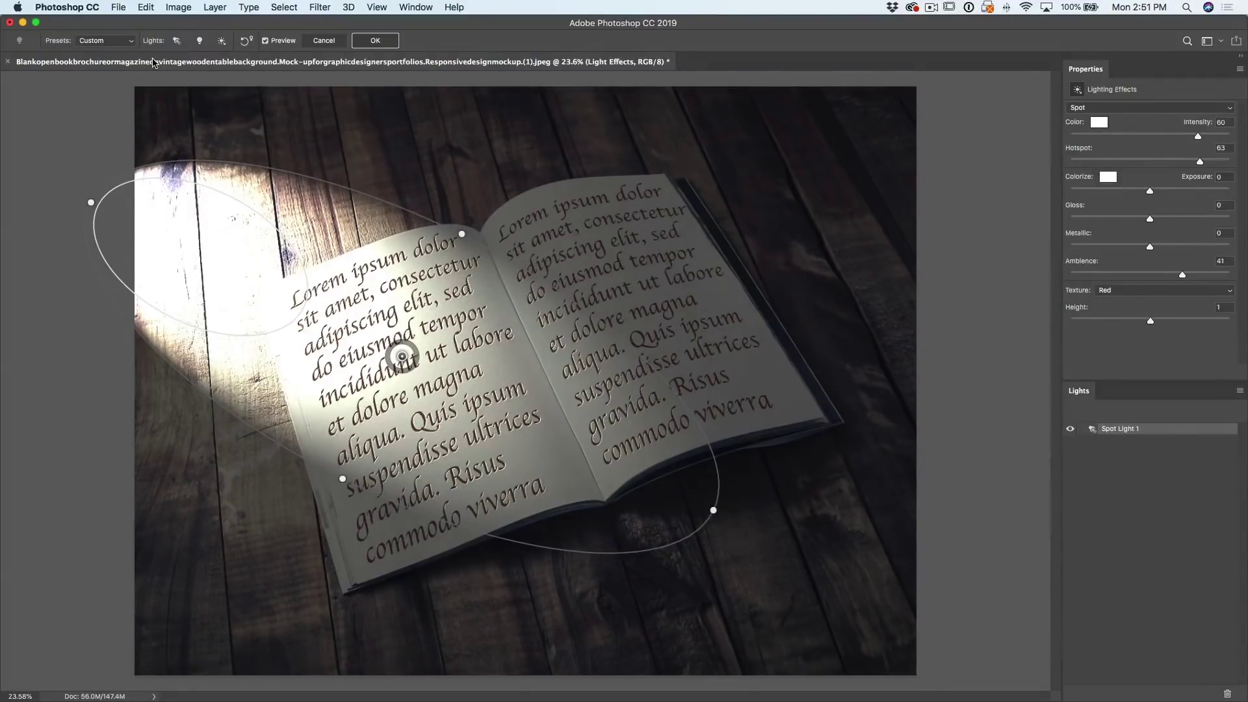
- Apply the Soft Spotlight preset, stretch it diagonally across the book, and lower Hotspot to 69
click(118, 45)
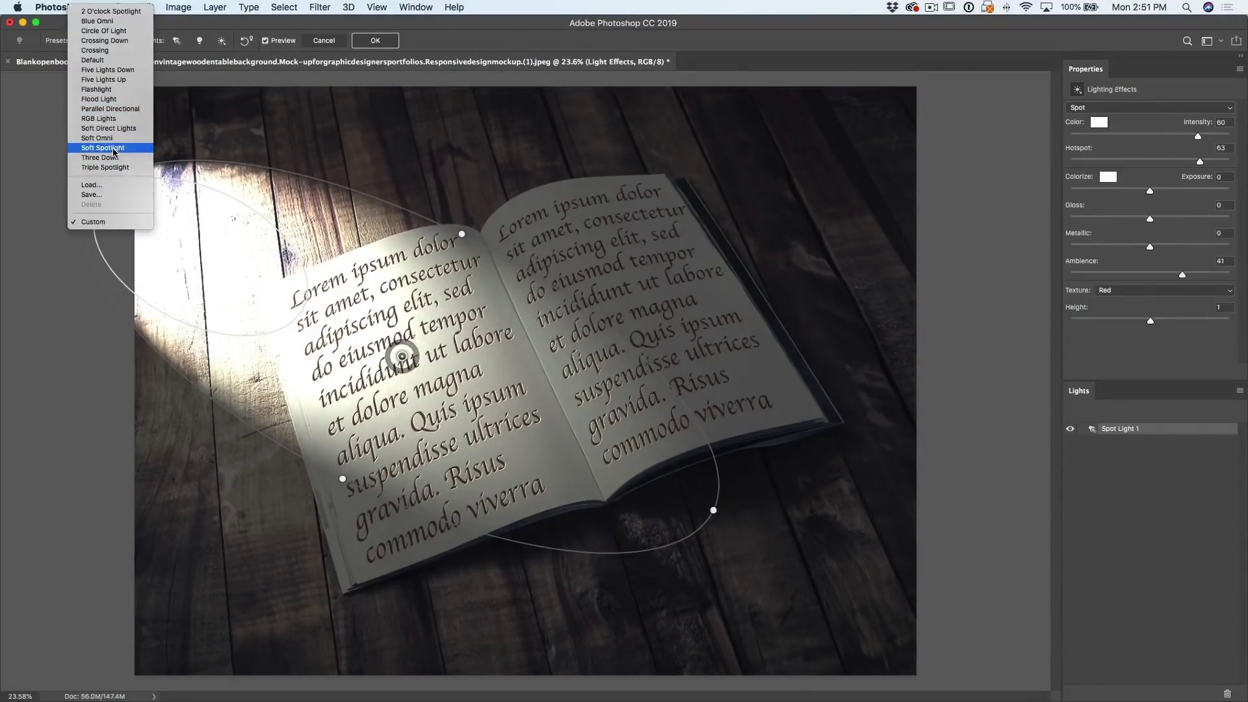
click(114, 148)
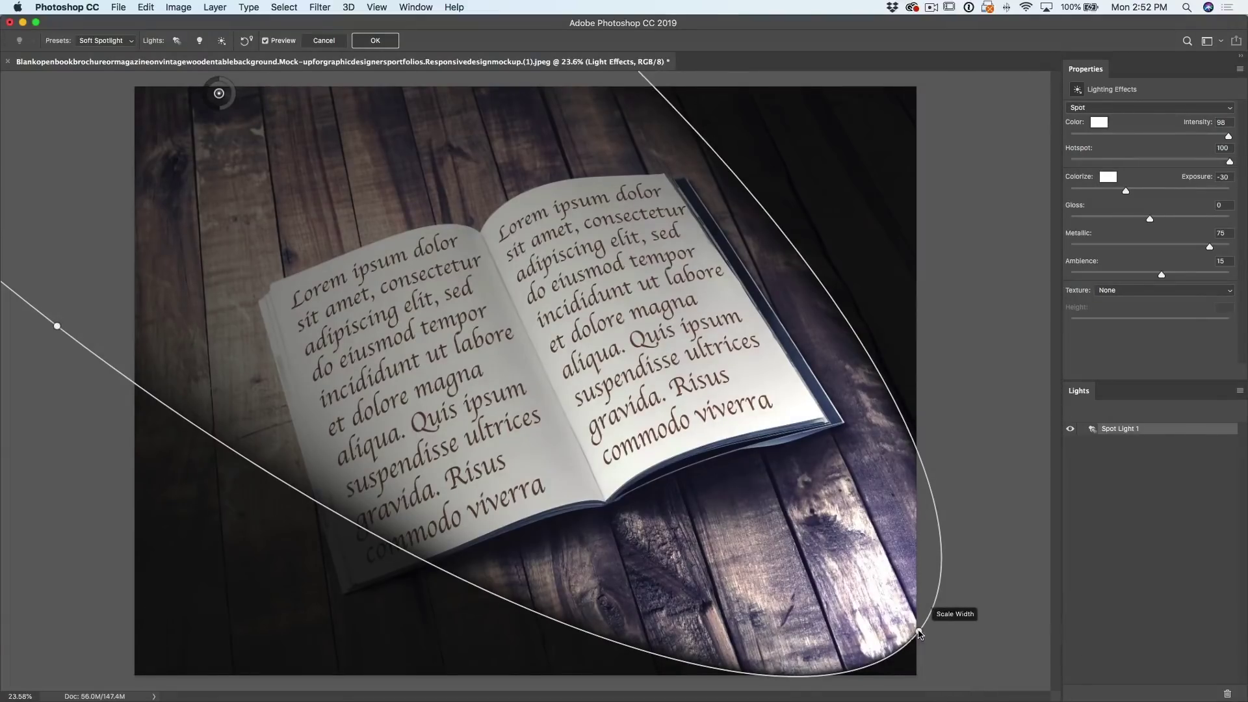
drag(919, 633, 609, 398)
drag(220, 95, 525, 319)
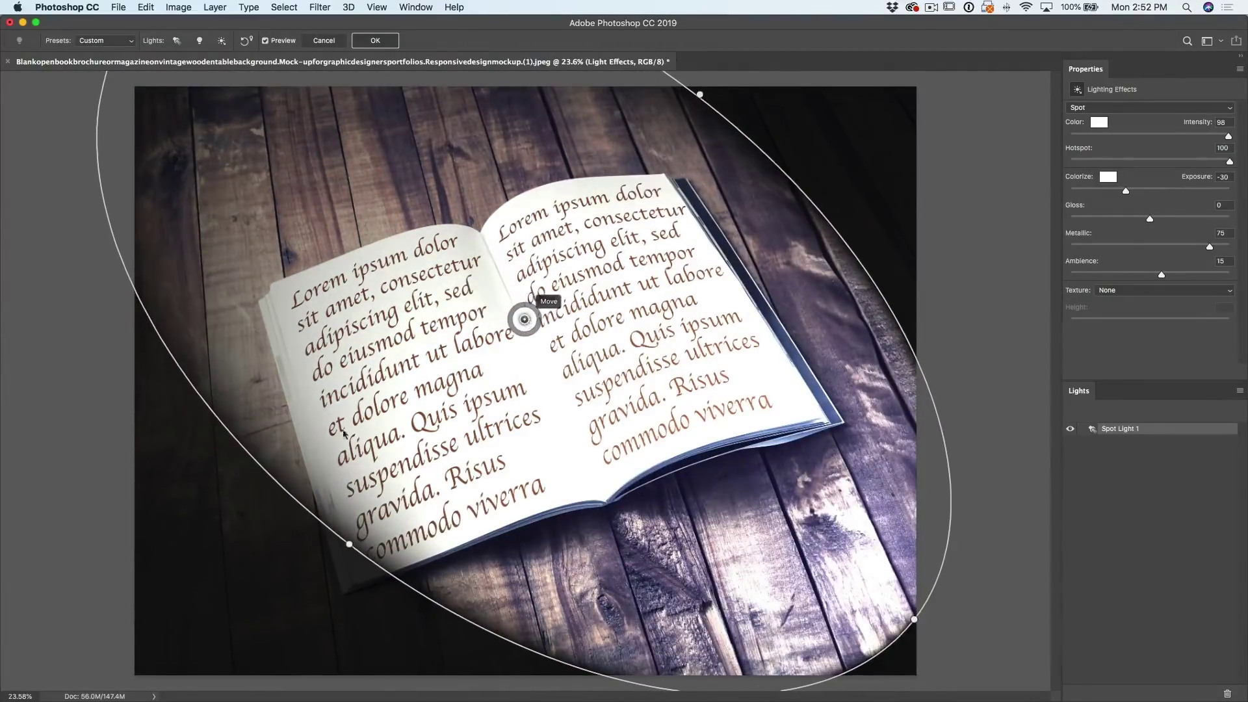
drag(350, 545, 389, 498)
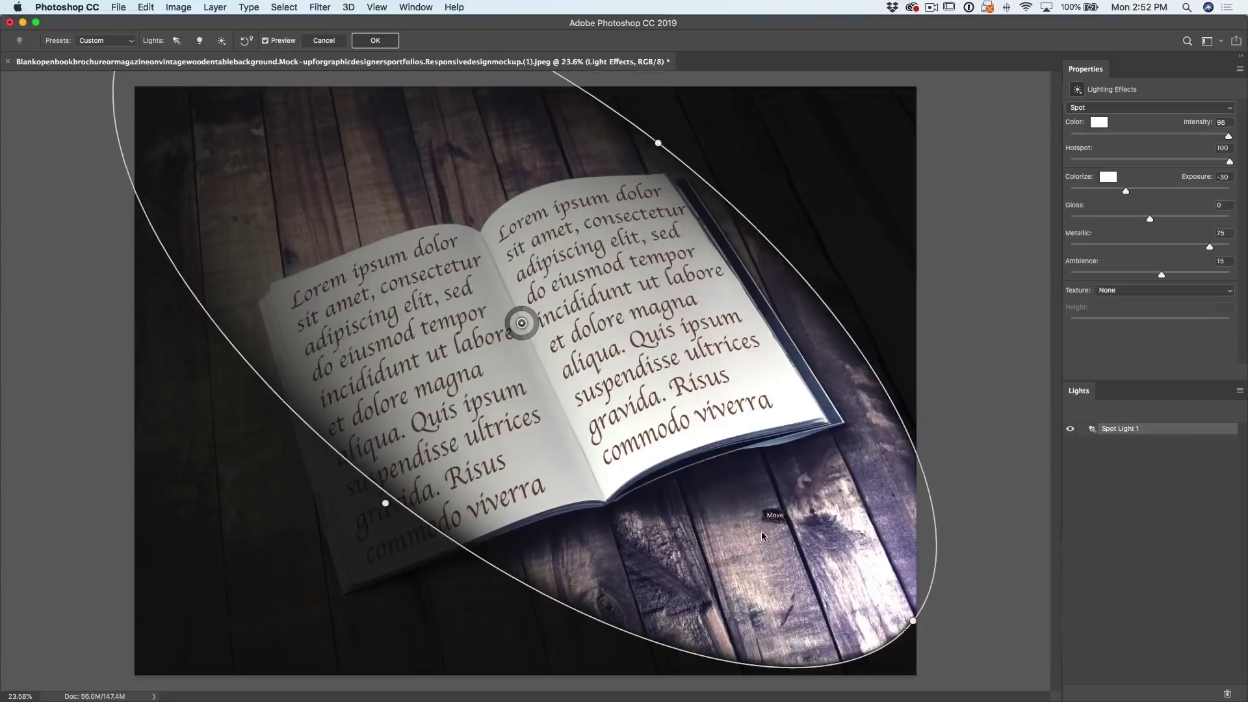
drag(762, 532, 769, 564)
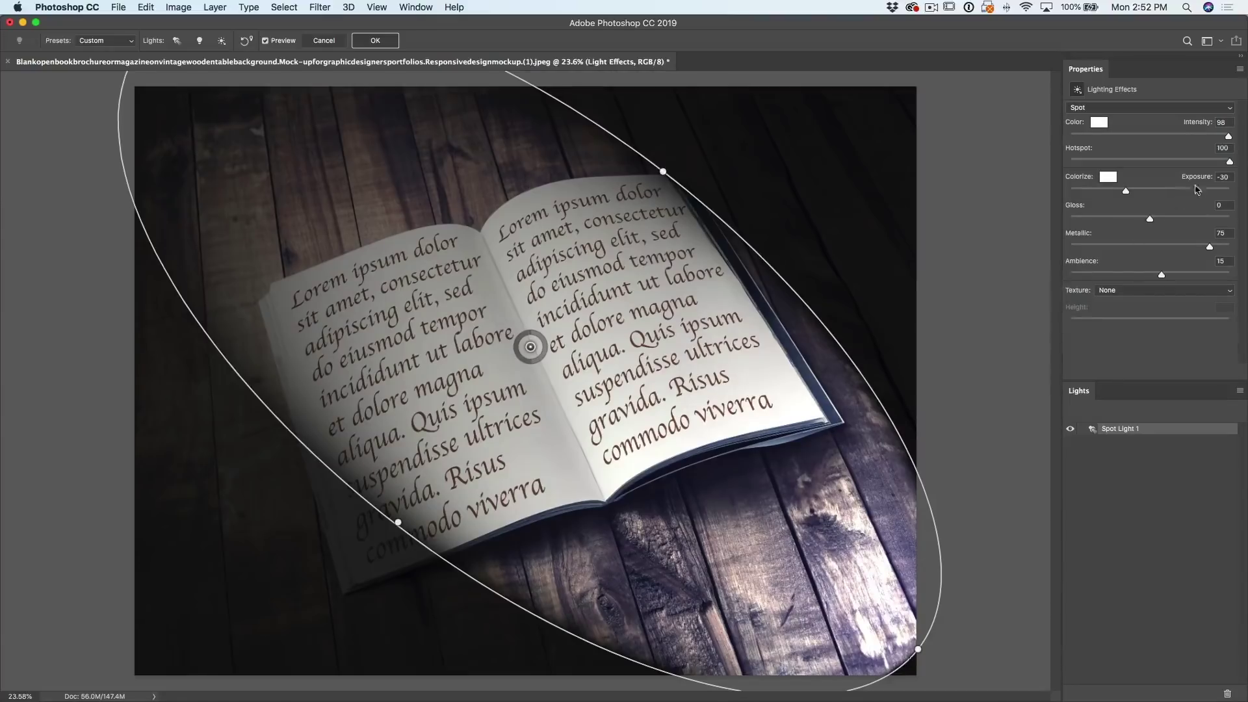
drag(1231, 163, 1205, 162)
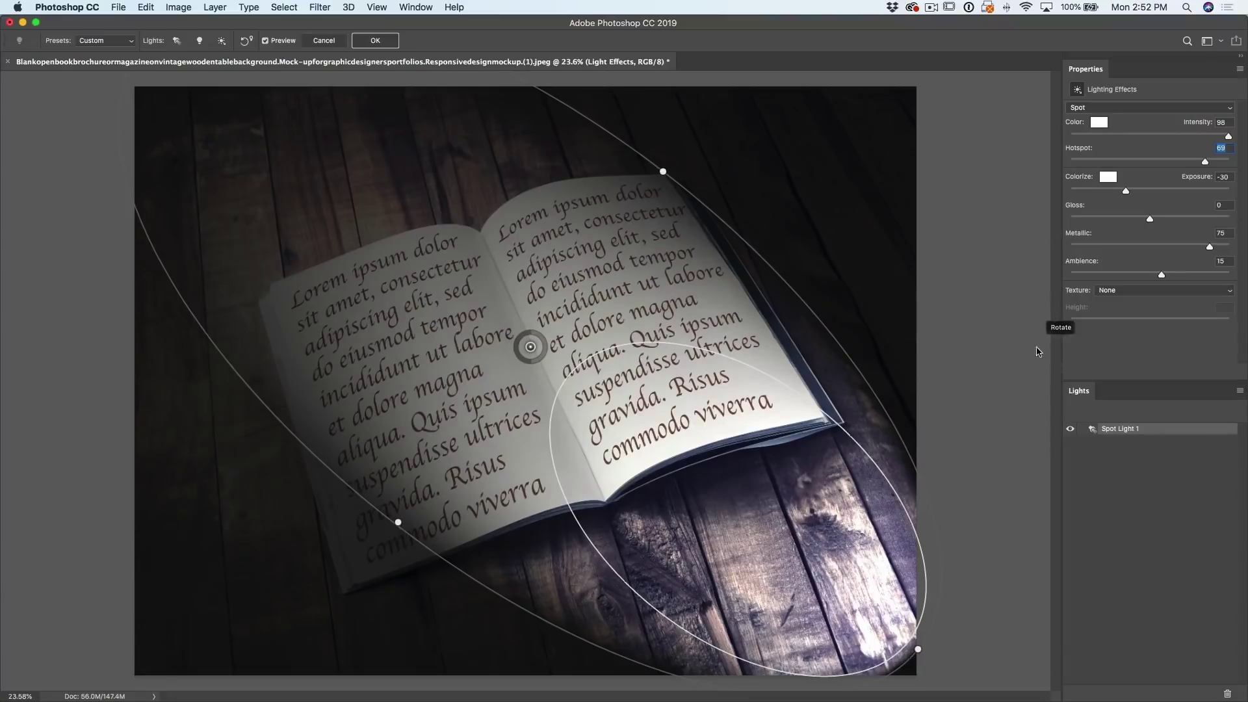
- Tint the ambient Colorize swatch a muted blue (99/112/158) and raise Ambience to 33
click(1108, 178)
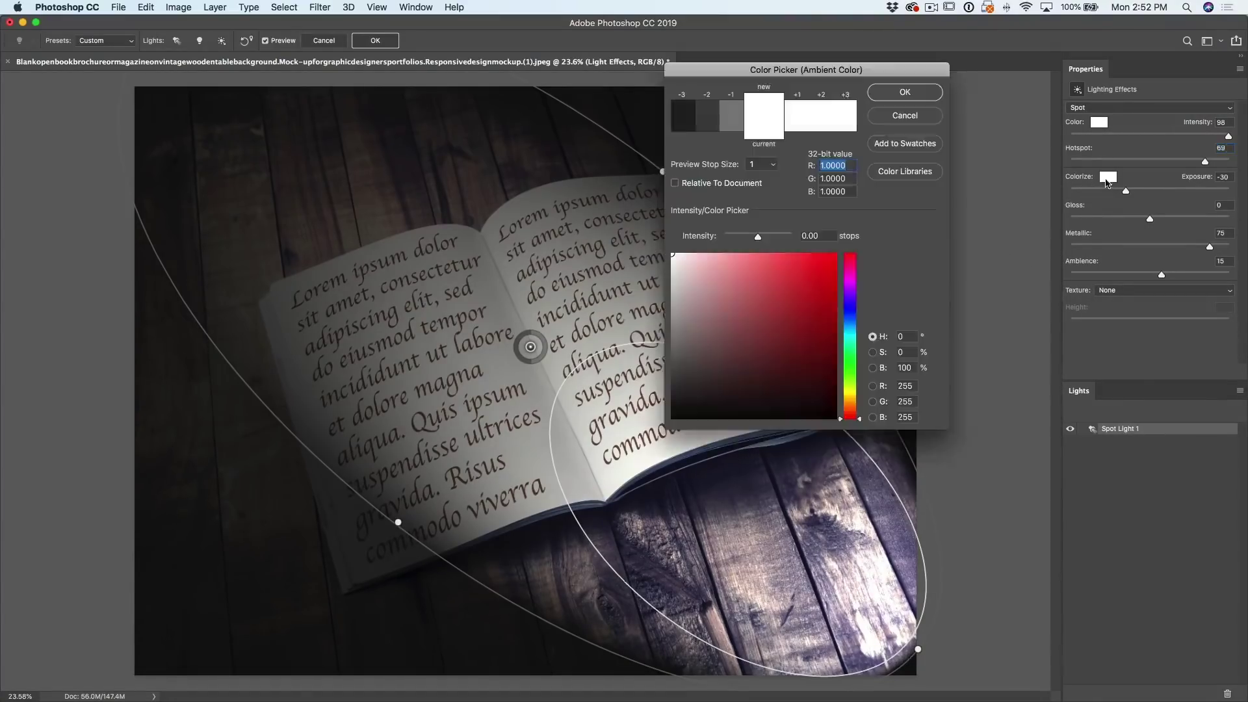
click(852, 315)
click(767, 318)
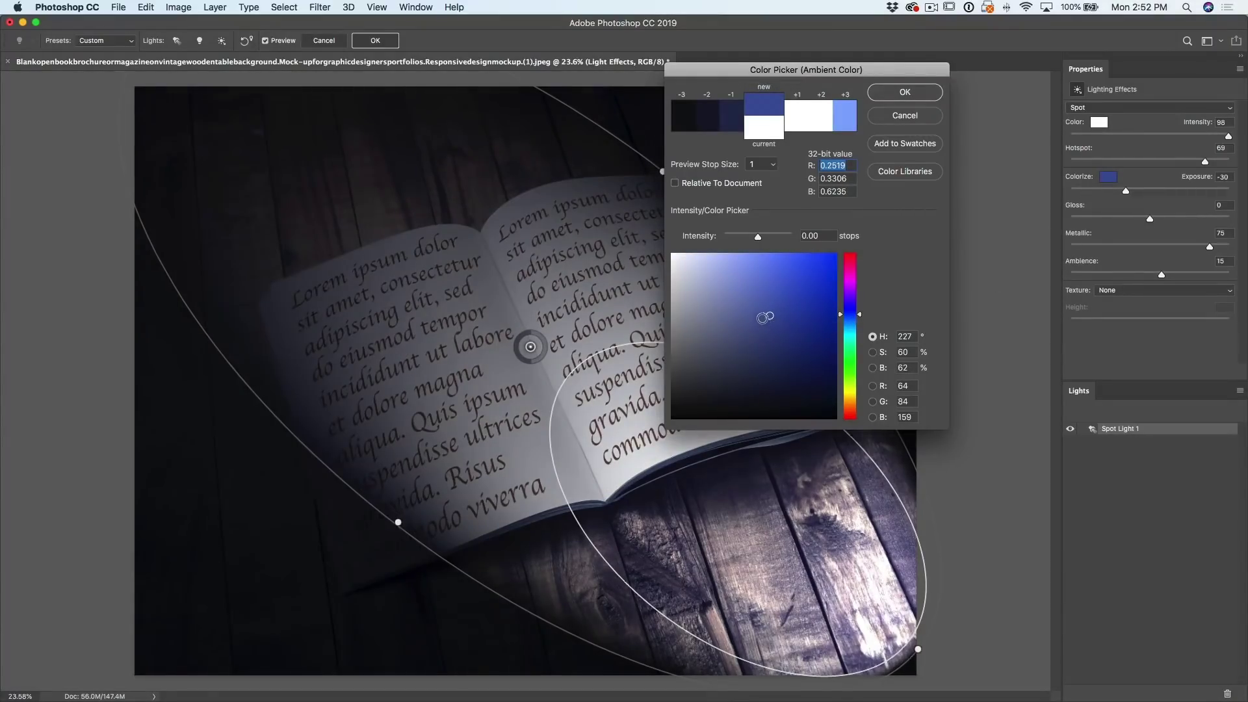
mouse_move(769, 317)
mouse_down()
mouse_move(723, 307)
mouse_move(733, 316)
mouse_up()
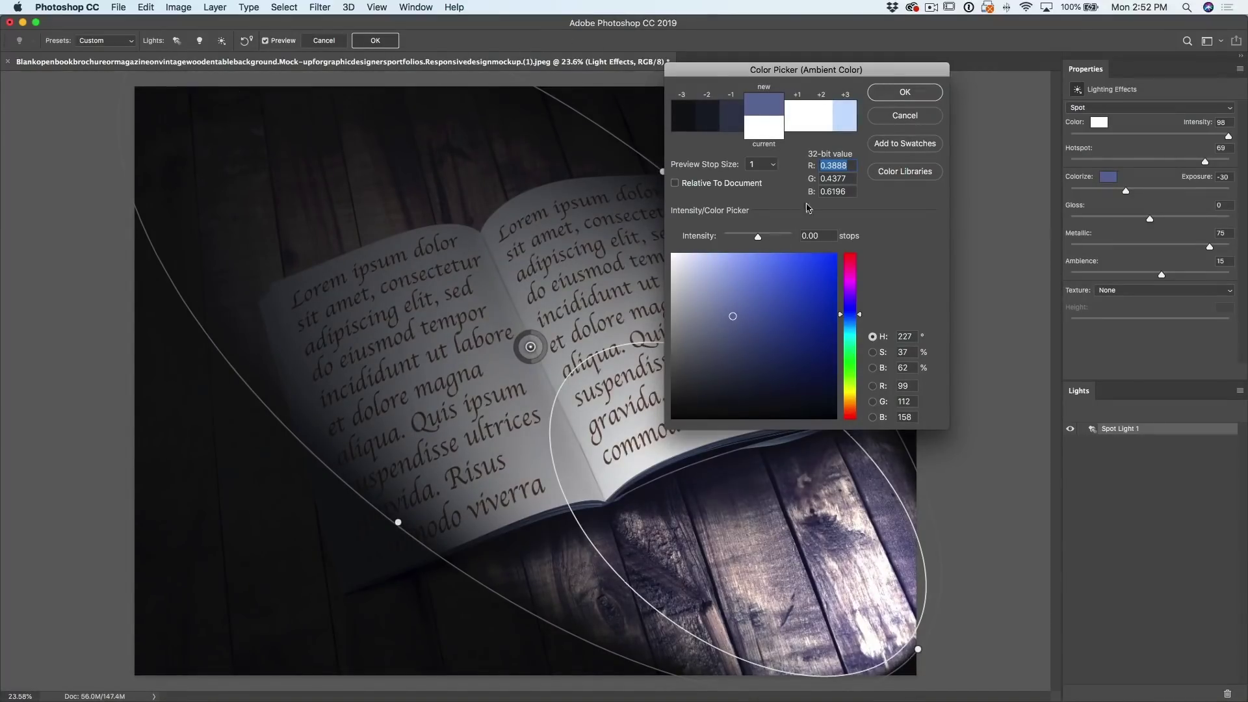
click(906, 93)
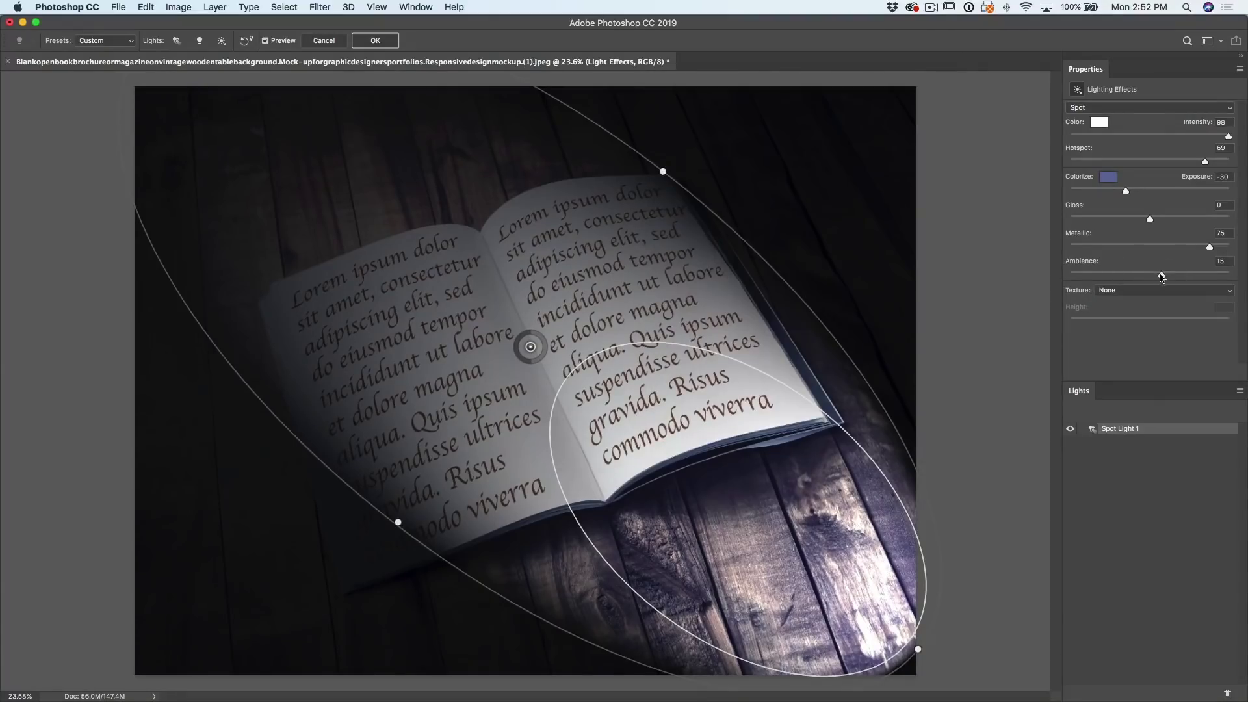
drag(1162, 275, 1175, 275)
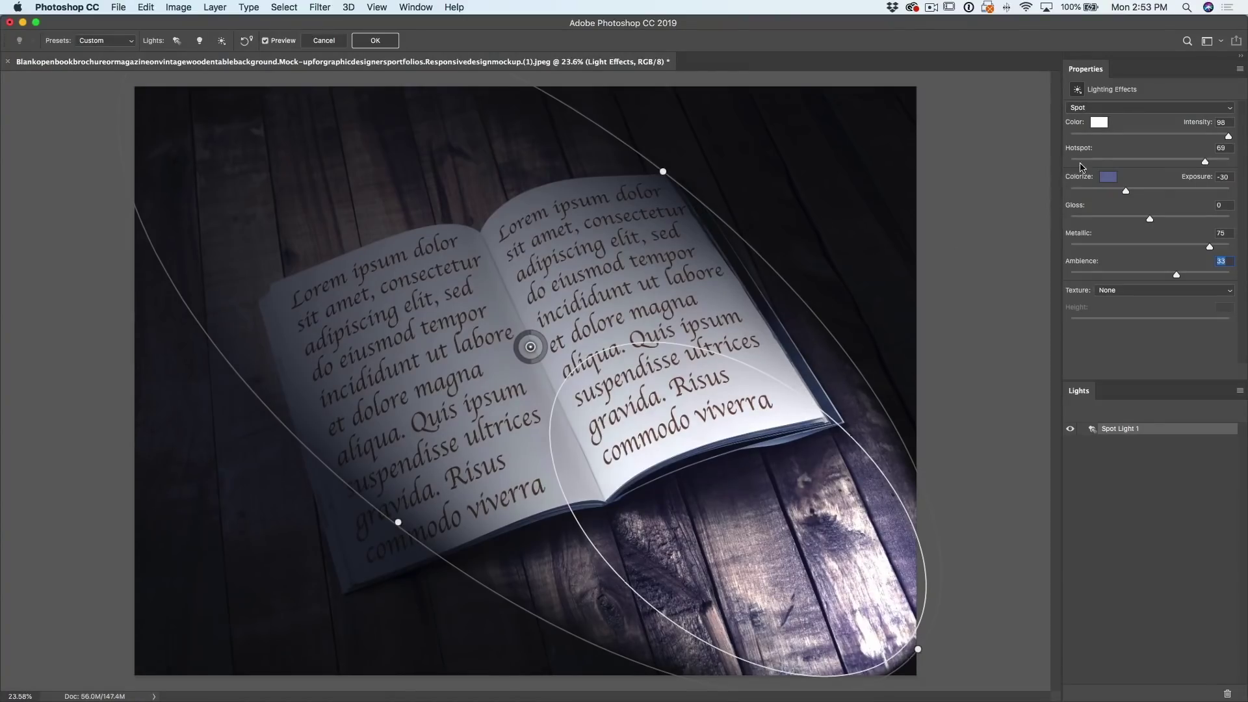
- Change the spotlight colour to a pale warm yellow
click(1099, 123)
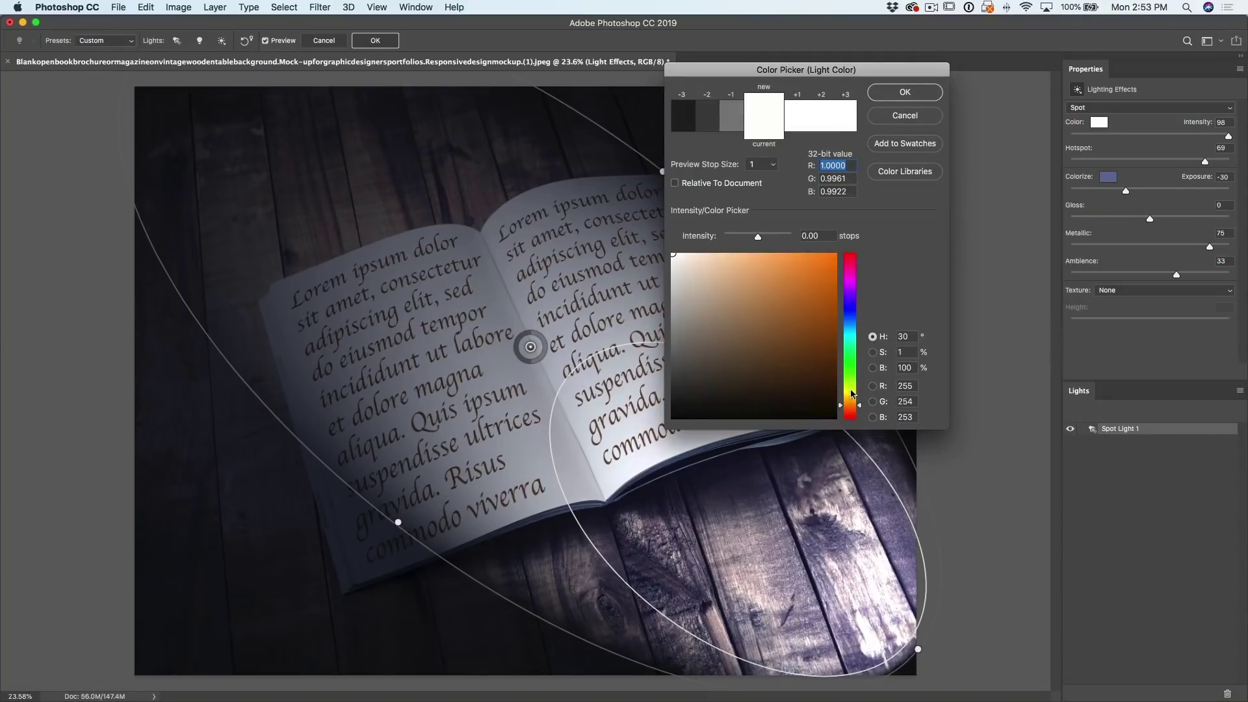
drag(856, 404, 852, 392)
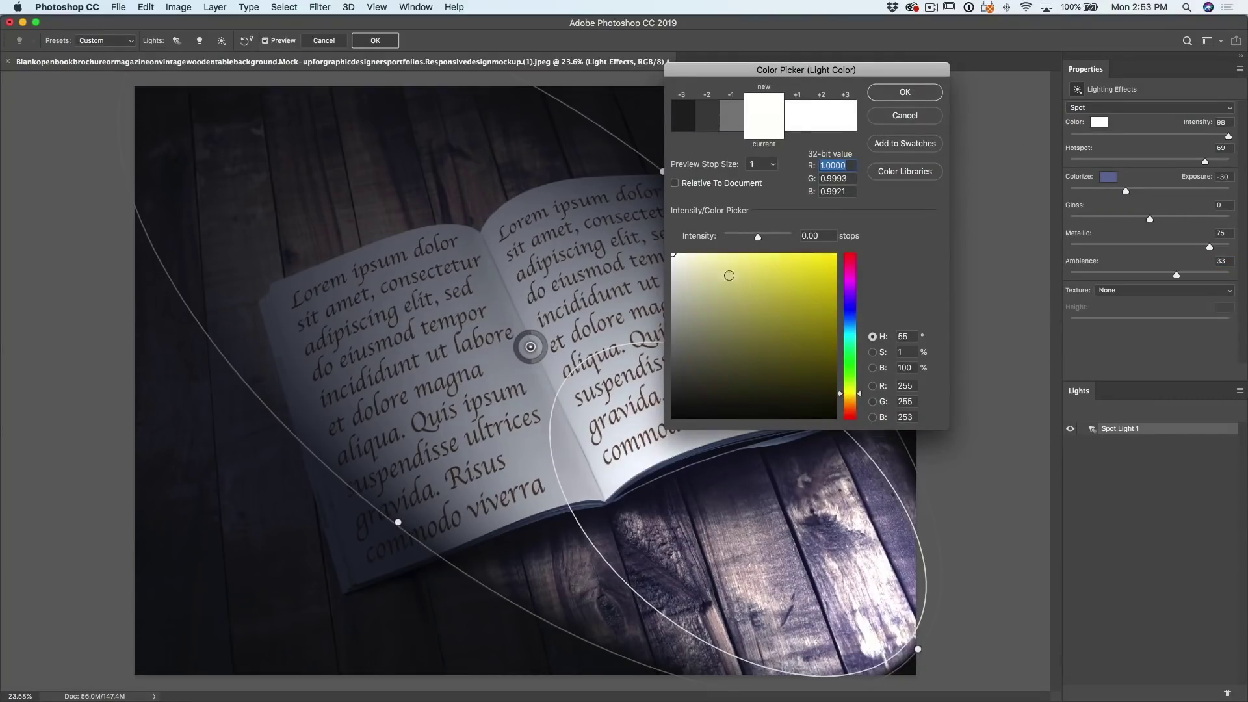
click(711, 259)
click(709, 257)
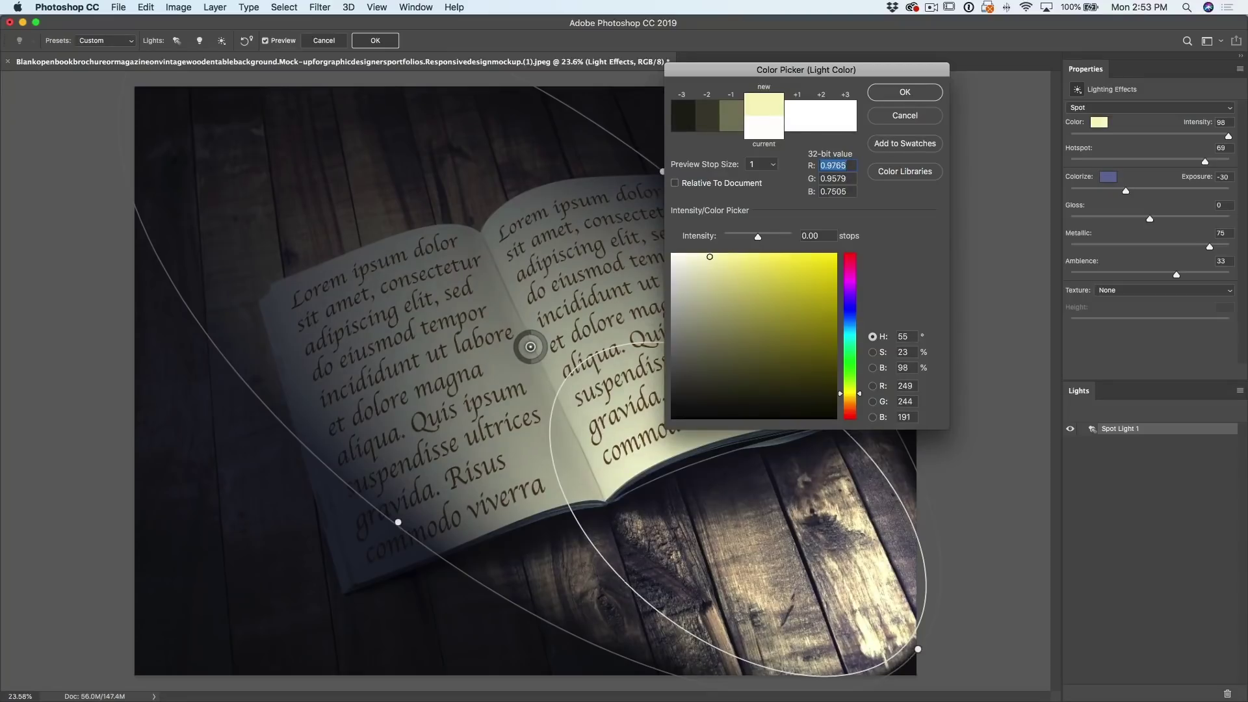
click(890, 98)
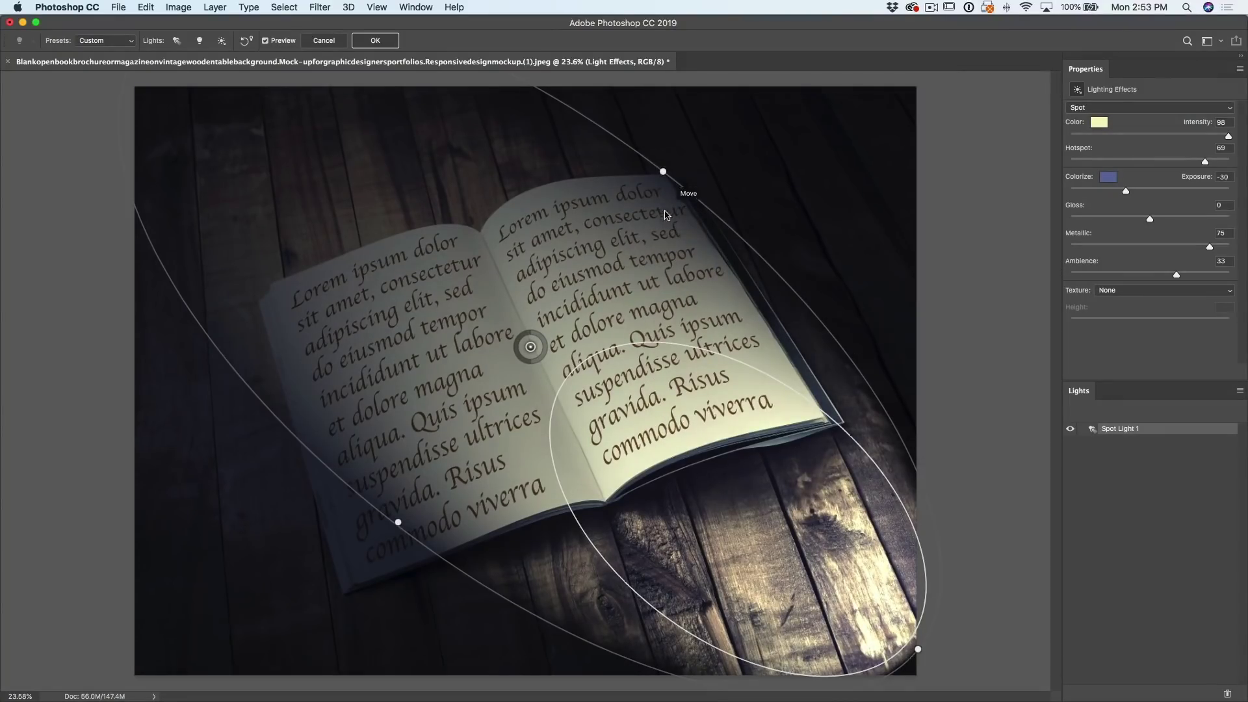
- Reshape and reposition the spotlight over the book, raise Intensity to 100, and reopen the light colour picker
drag(663, 173, 668, 170)
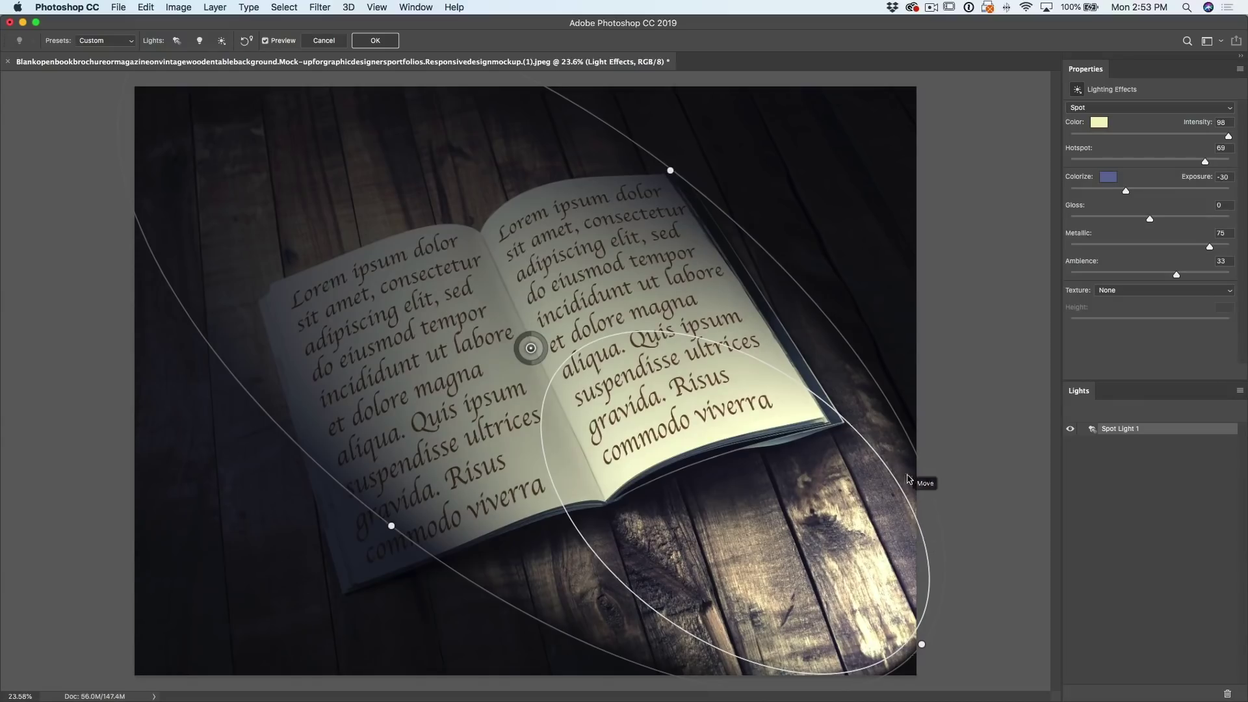
mouse_move(794, 464)
mouse_down()
mouse_move(831, 498)
mouse_move(877, 450)
mouse_move(859, 346)
mouse_move(772, 302)
mouse_move(754, 319)
mouse_move(767, 438)
mouse_move(720, 524)
mouse_move(785, 470)
mouse_up()
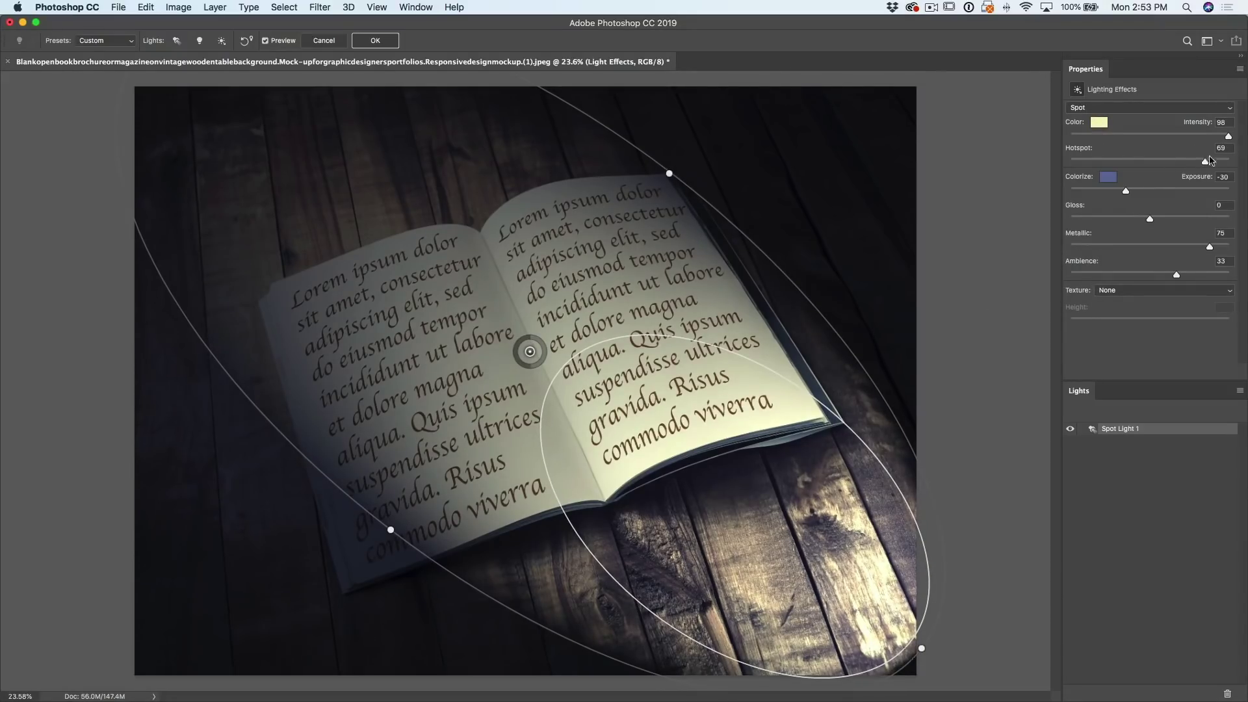
drag(1230, 138, 1234, 140)
click(1101, 123)
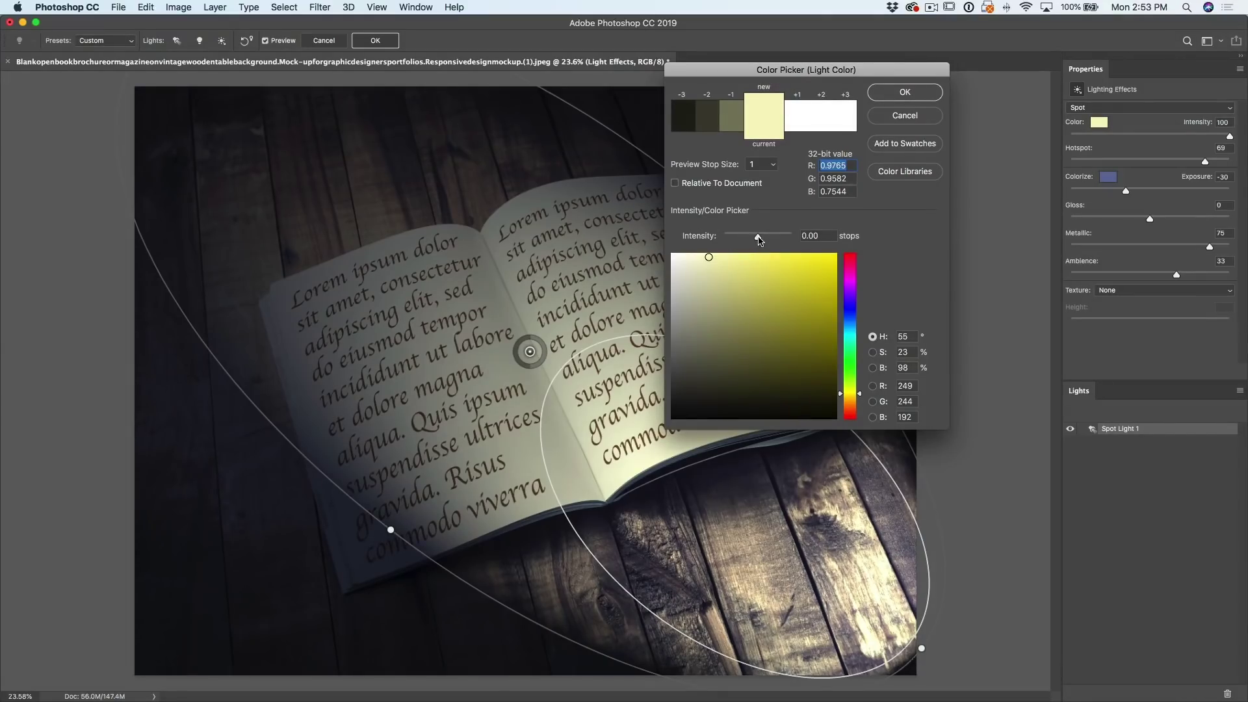
- Make the spotlight white, set Intensity to 65 and Hotspot to 37, and use a Red-channel texture
drag(759, 240, 763, 238)
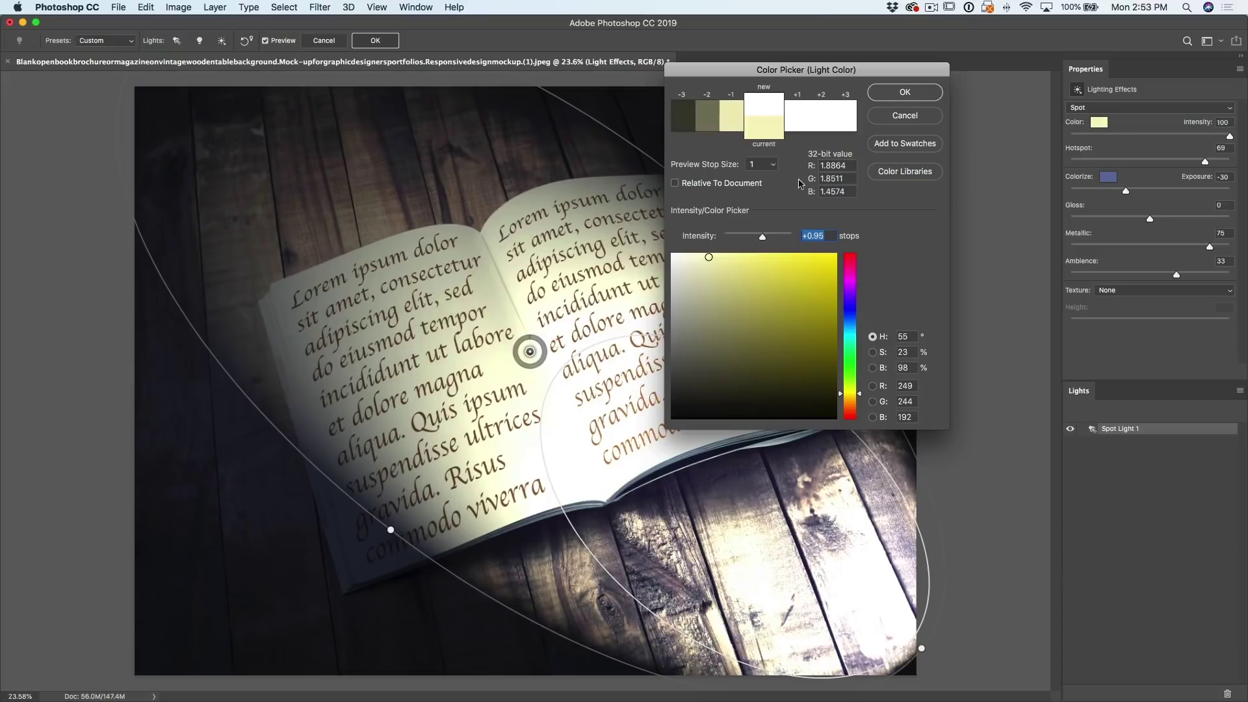
click(906, 92)
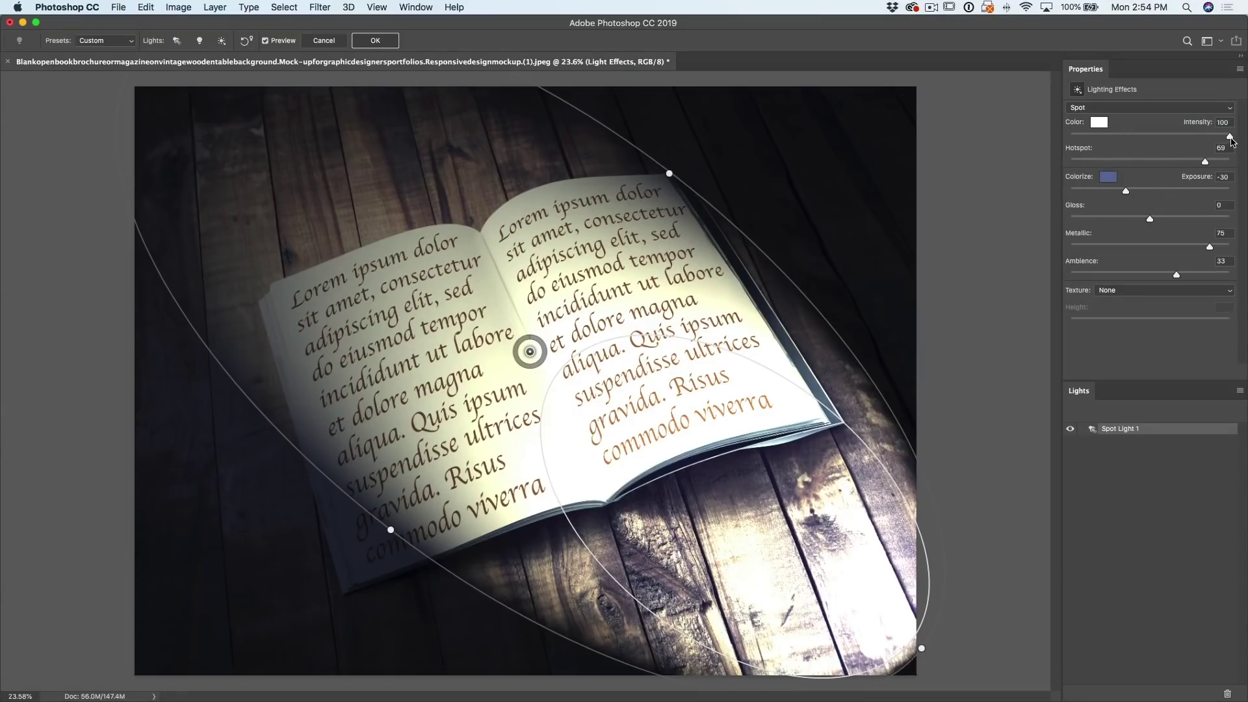
drag(1230, 136, 1201, 137)
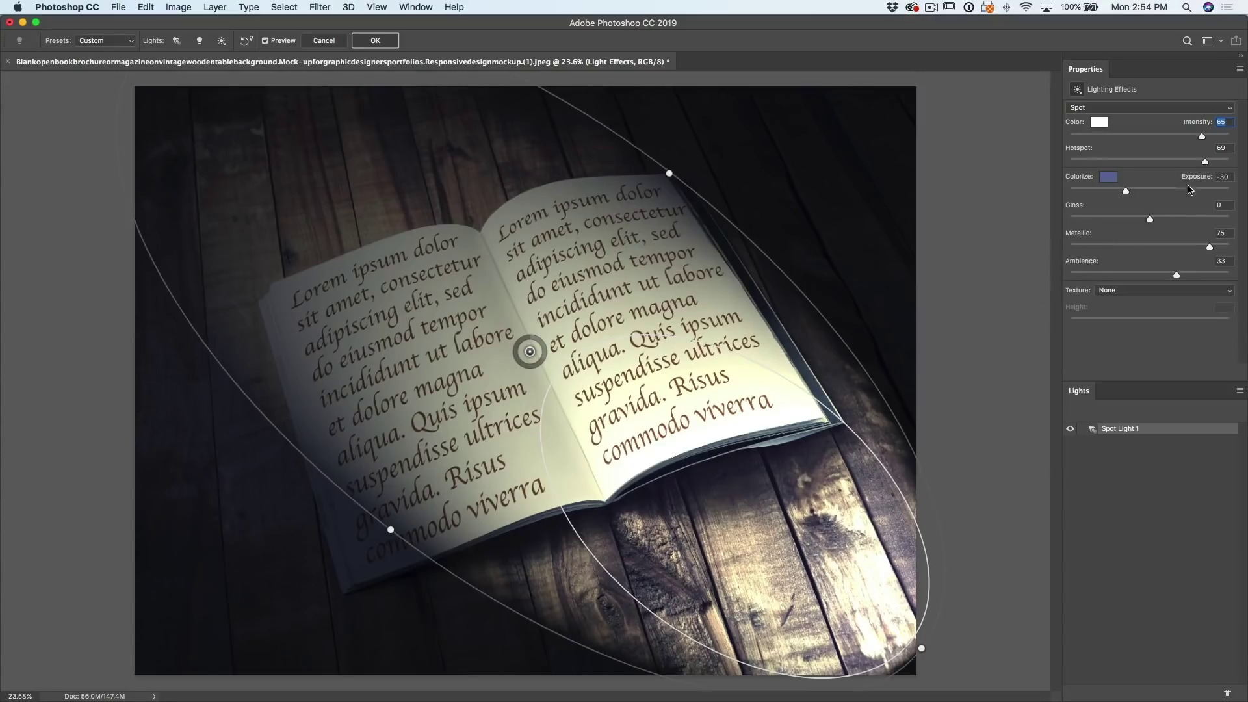
drag(1206, 162, 1180, 167)
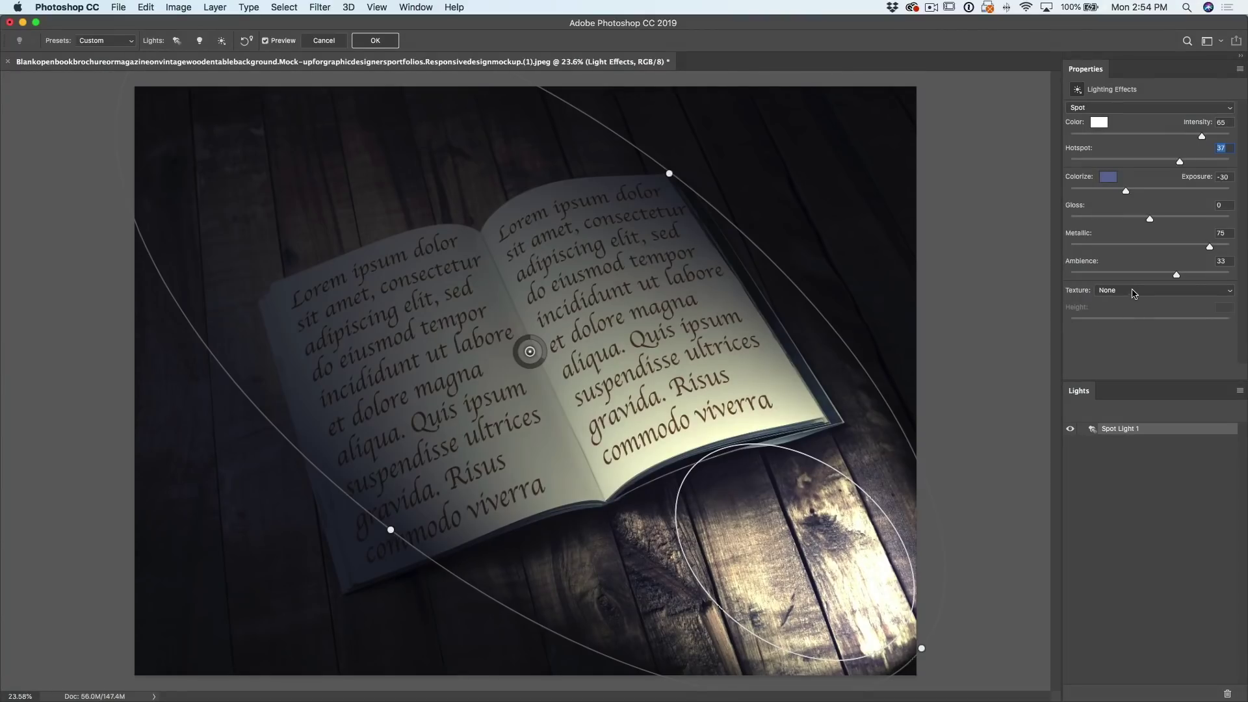
click(1133, 292)
click(1137, 299)
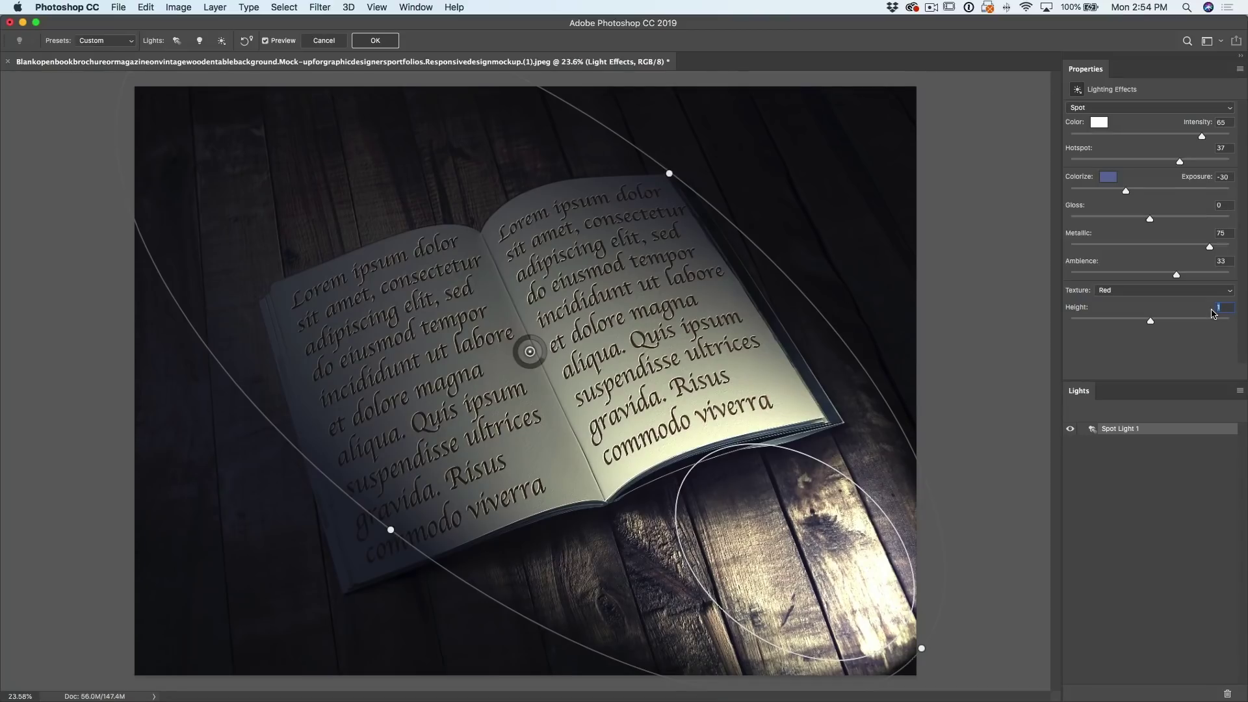
- Set texture Height to -1, compare Green and Blue textures, keep Red, and apply the lighting effect
text(-1)
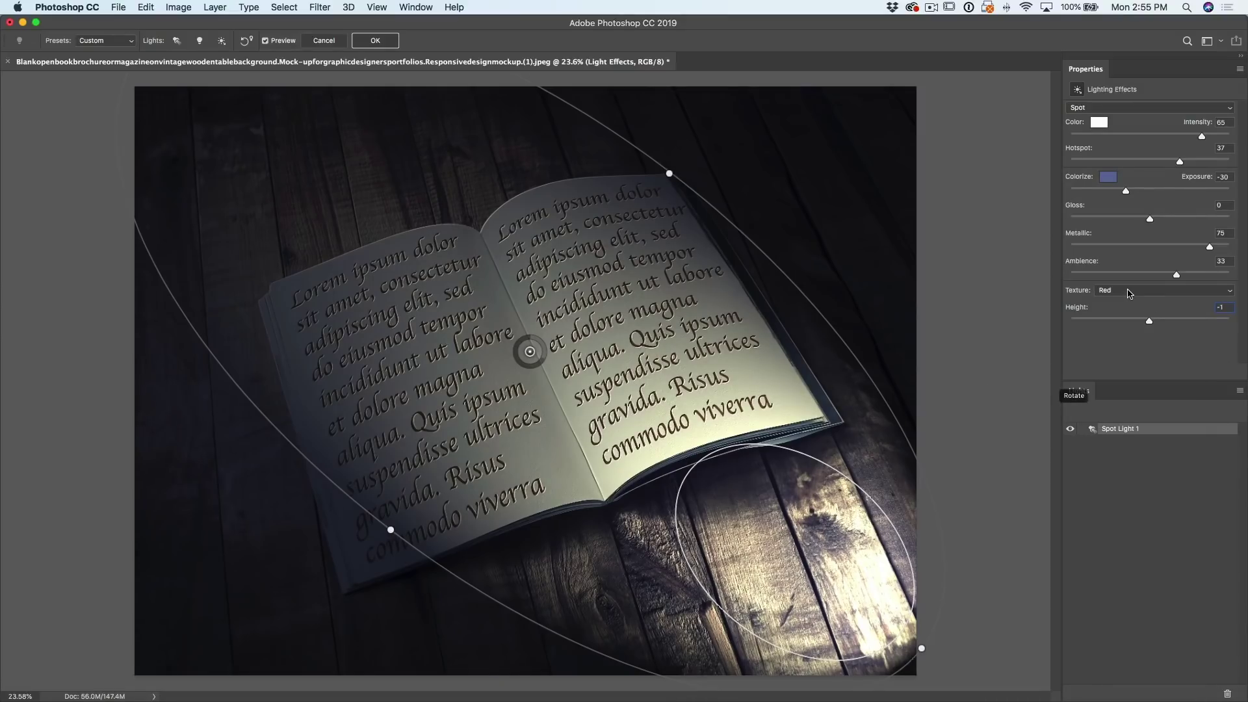
click(1129, 292)
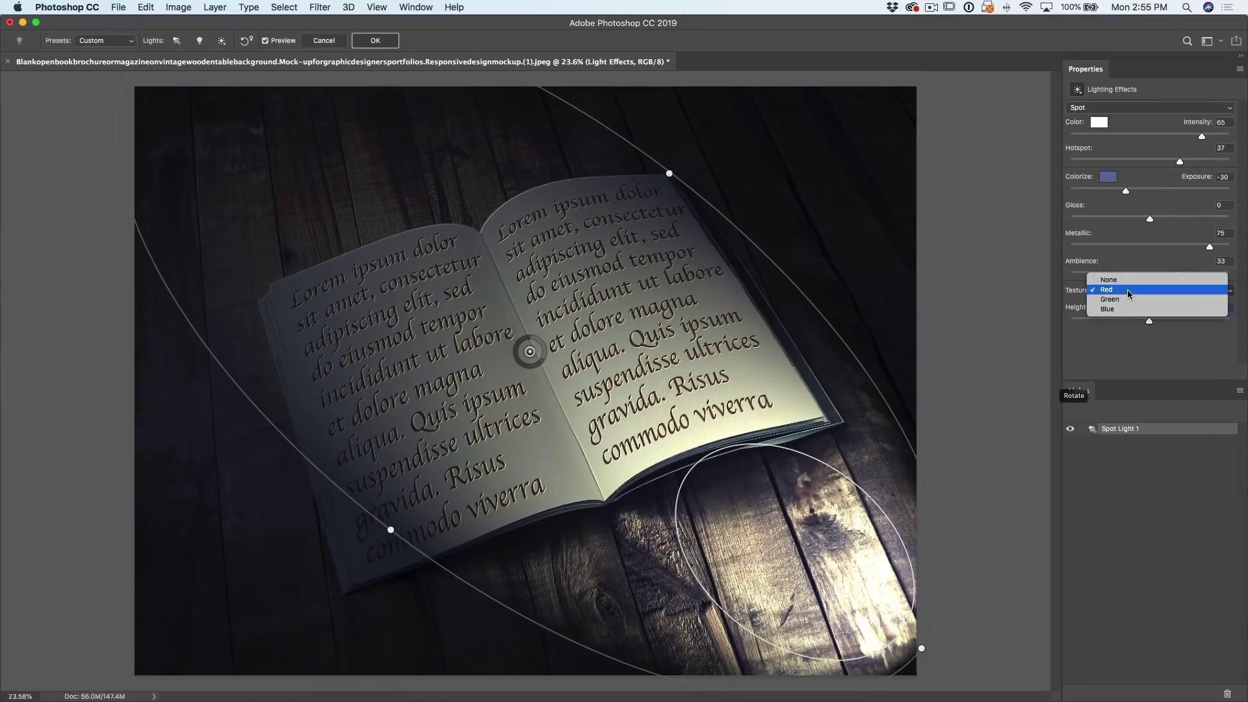
click(1132, 300)
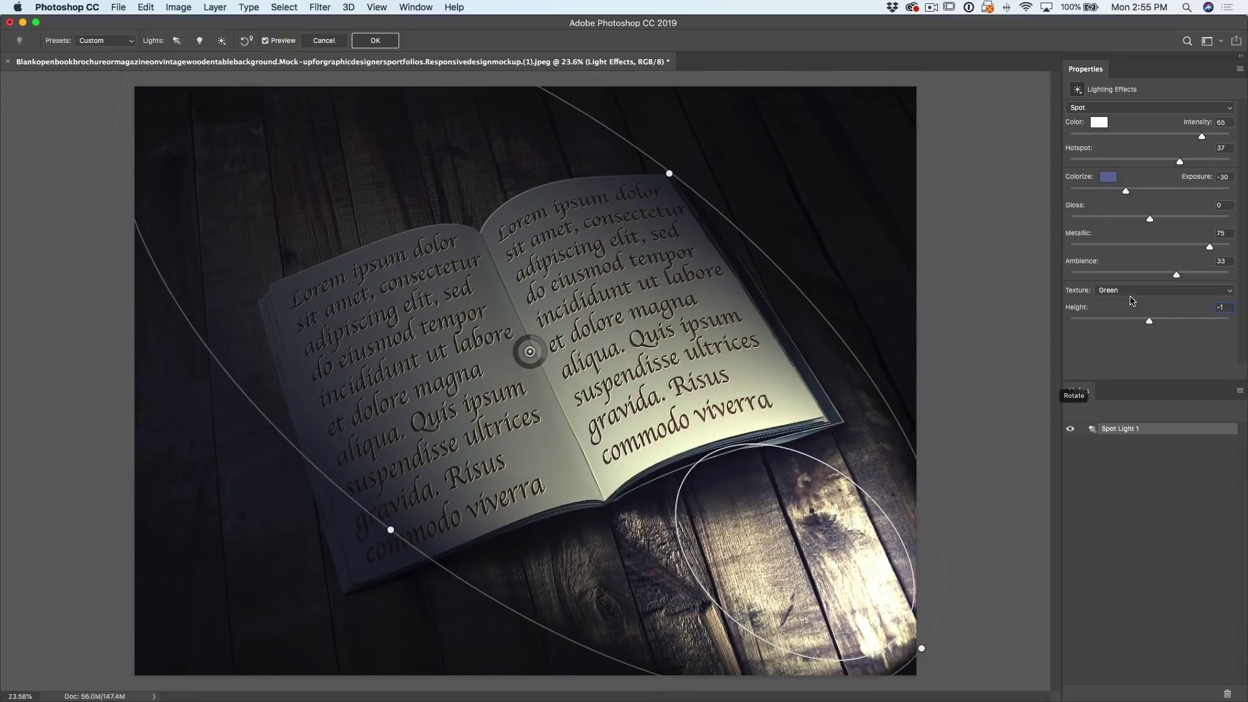
click(1124, 289)
click(1128, 300)
click(1124, 290)
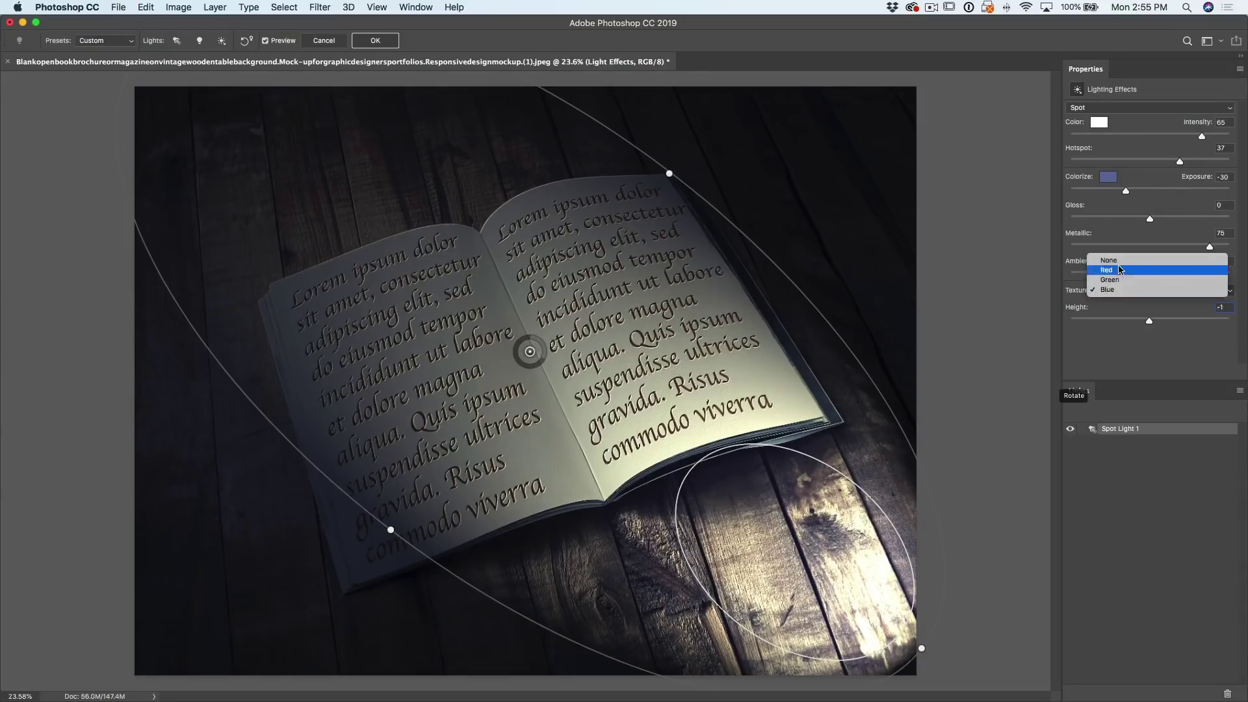
click(1119, 273)
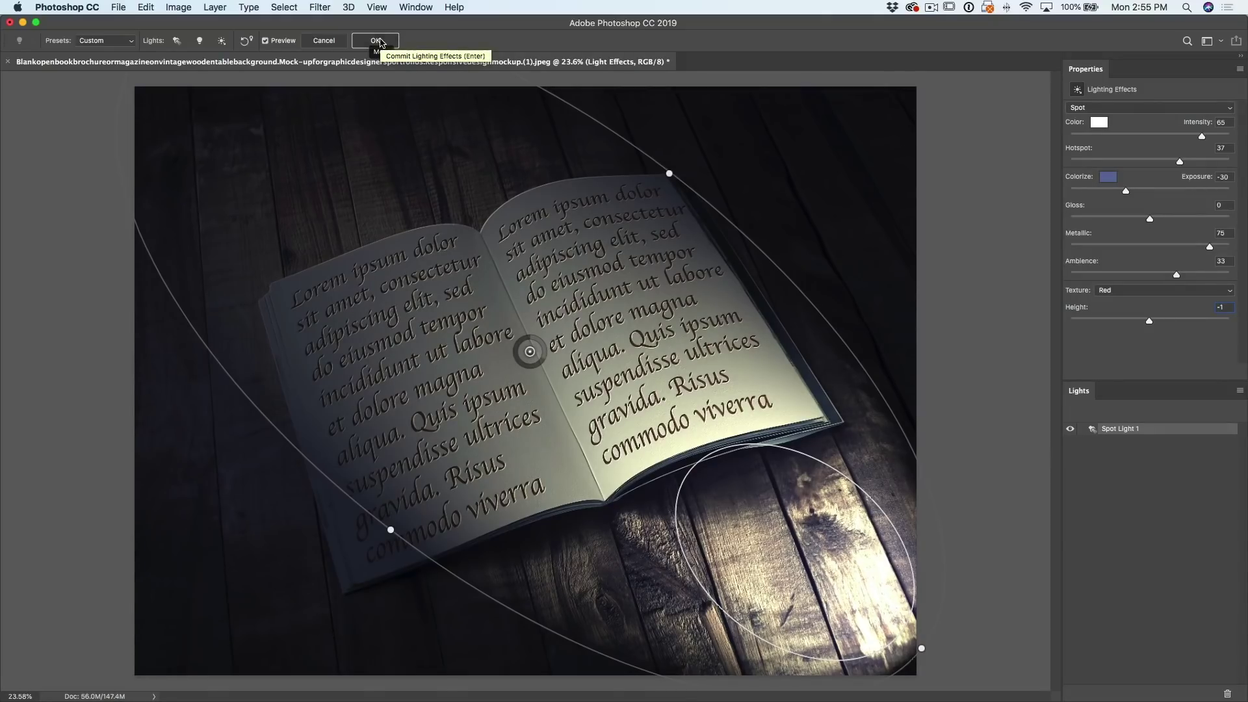
click(381, 43)
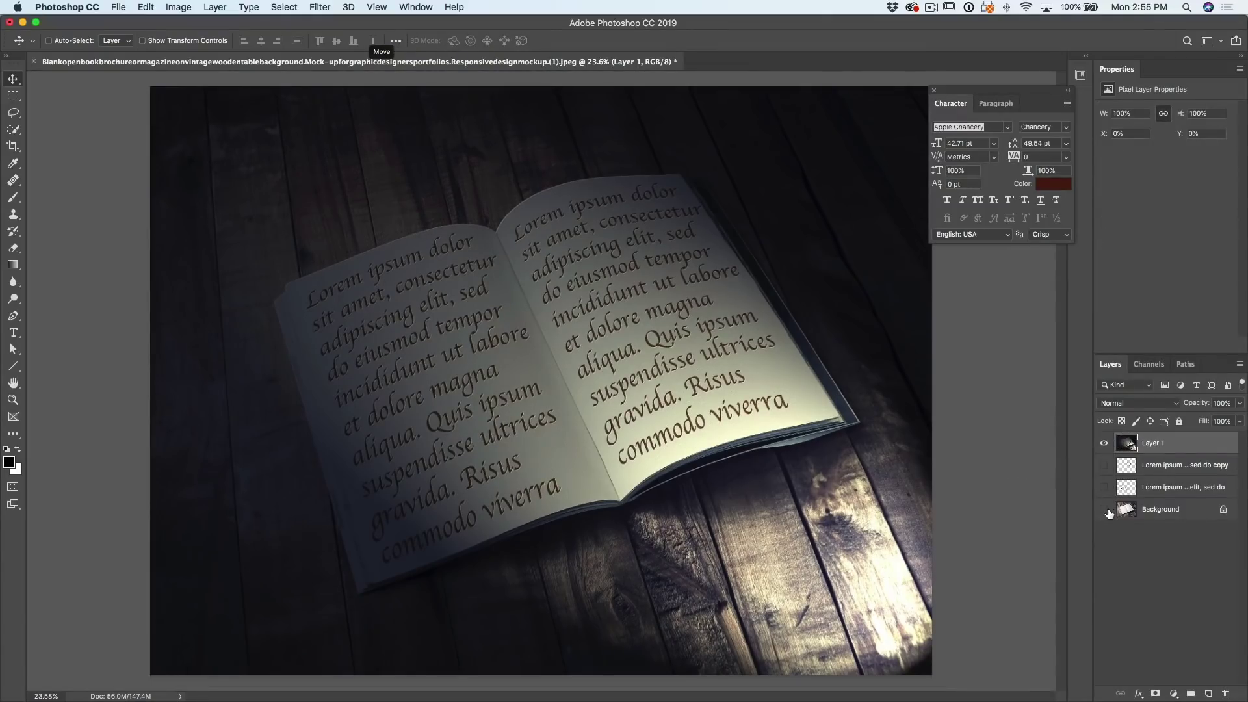
- Show the Background and both text layers again, then toggle Layer 1 off and on to compare
drag(1108, 512, 1102, 448)
click(1104, 445)
click(1105, 445)
- Add a new empty layer named 'shad' and select the Custom Shape Tool
click(1209, 695)
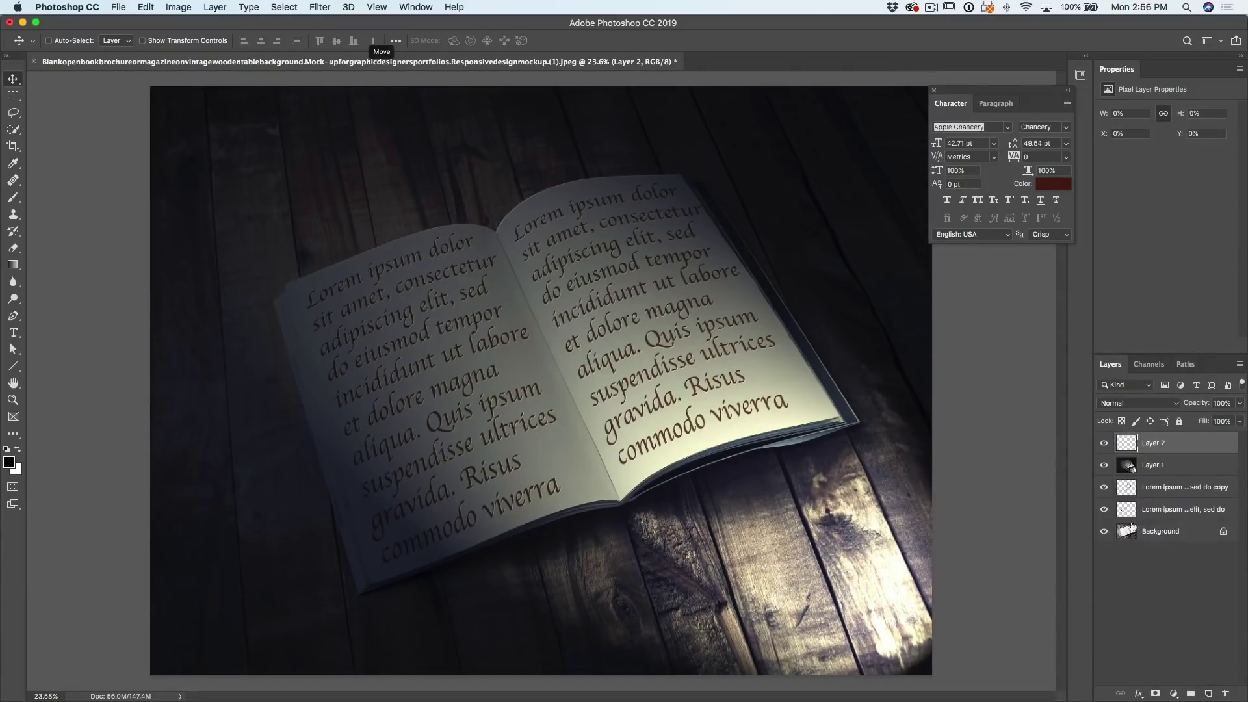
double_click(1162, 443)
text(shad)
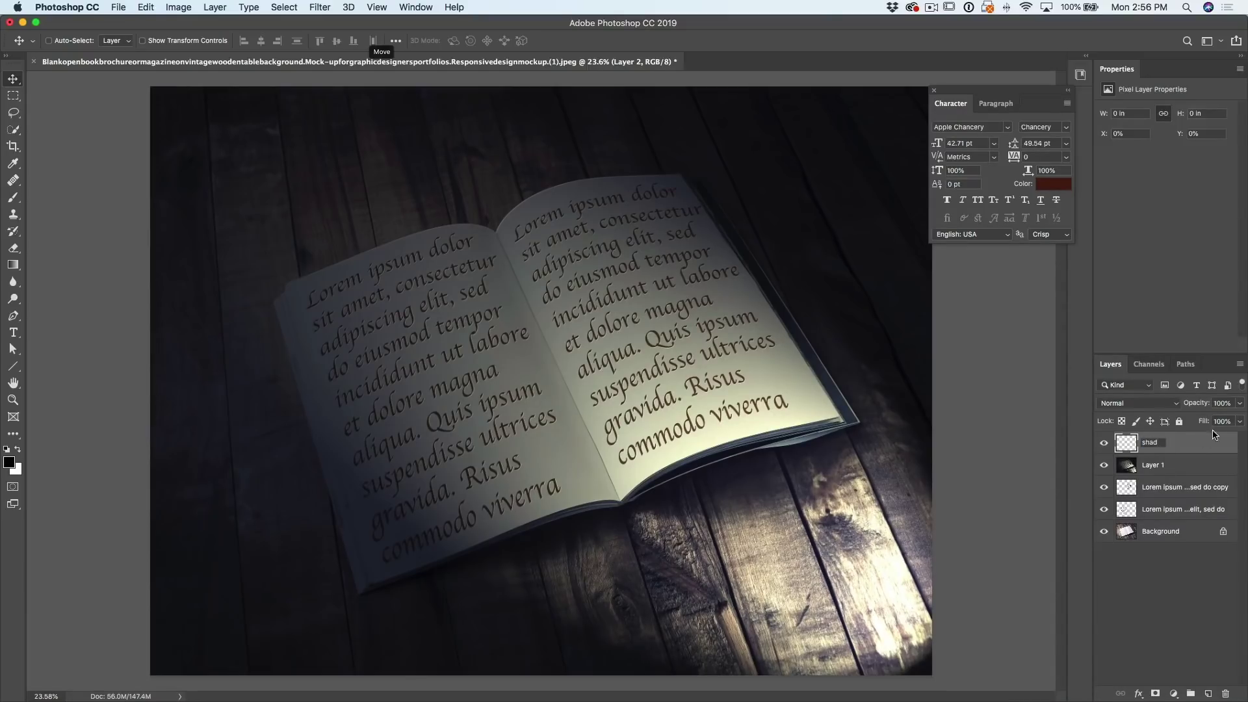
click(1192, 444)
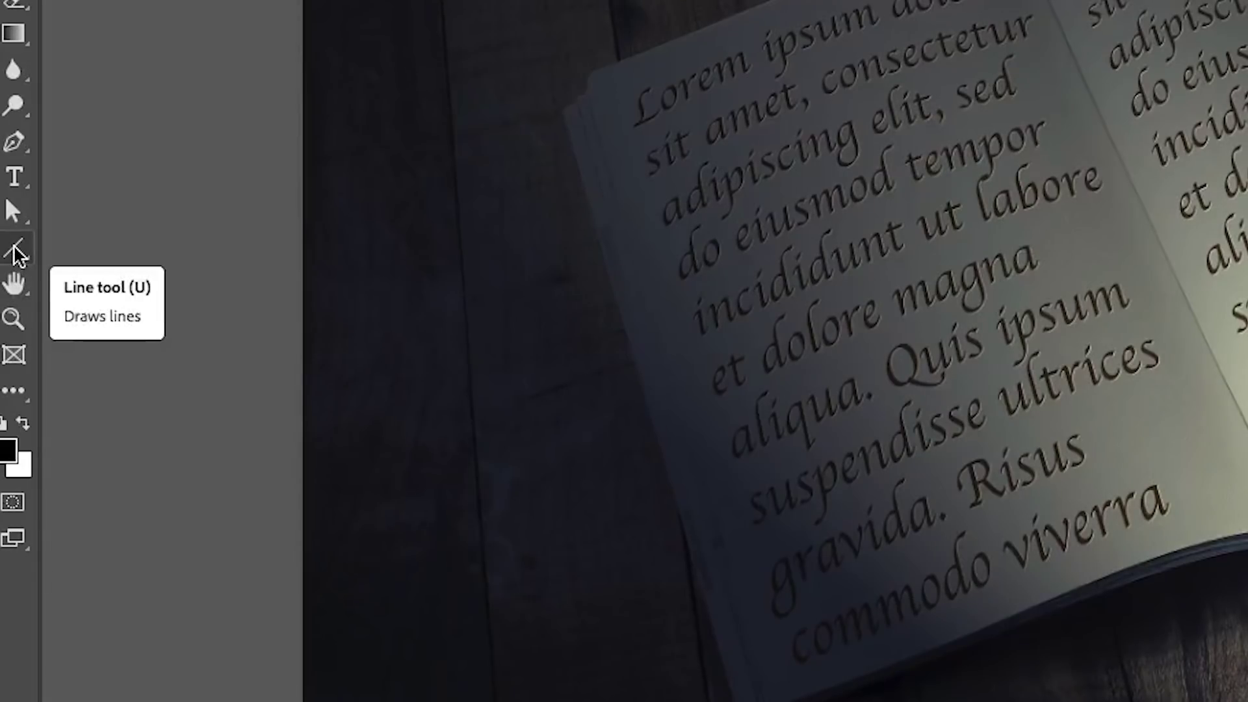
click(18, 253)
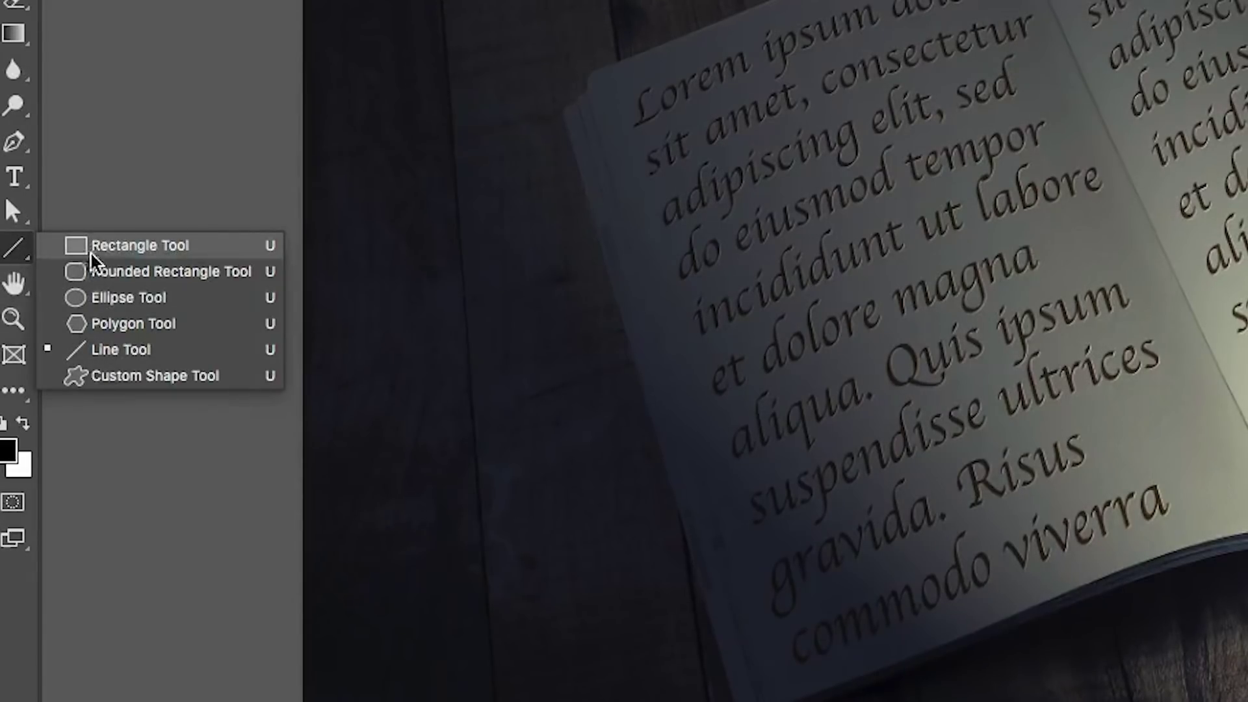
click(126, 377)
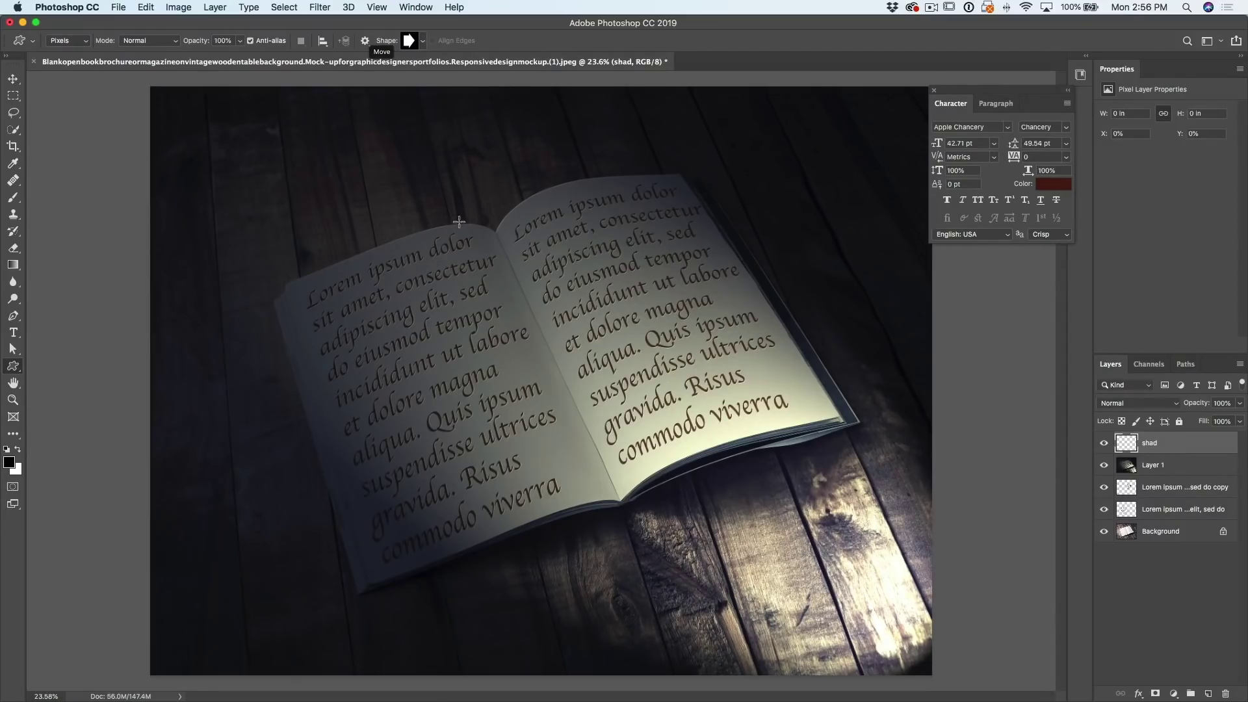
- Pick the fern leaf custom shape and draw black fern leaves across the open book
click(424, 42)
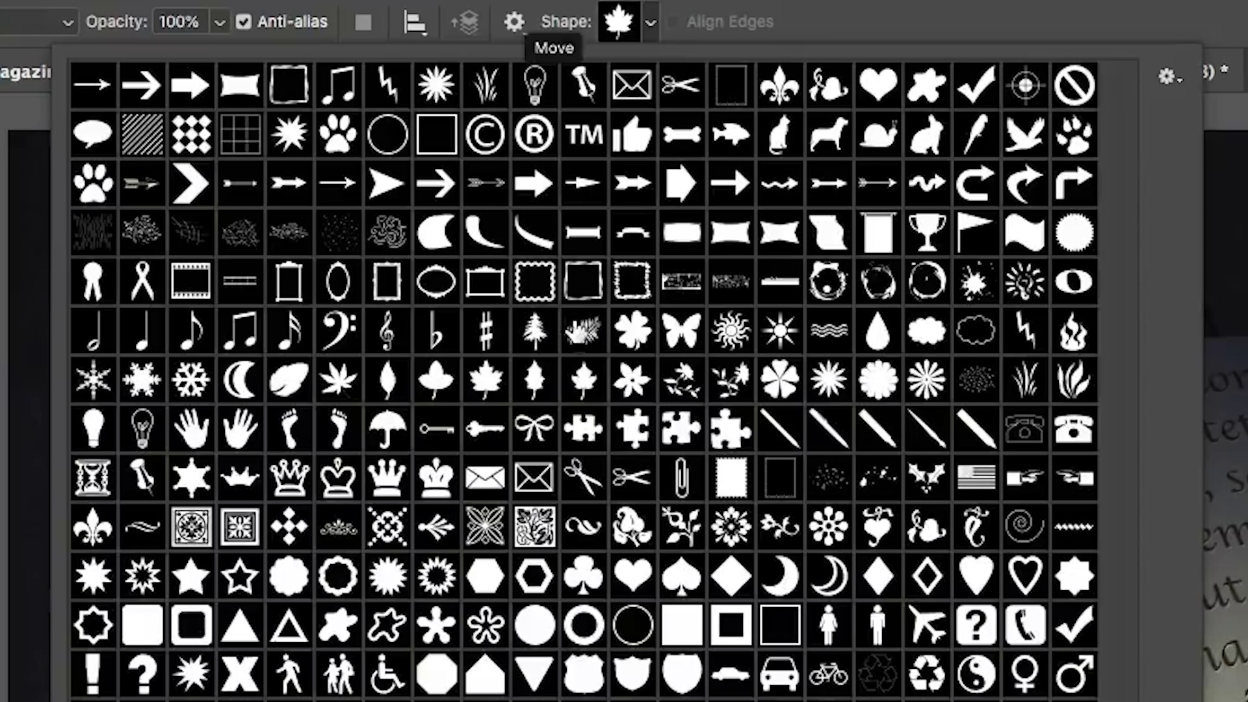
click(394, 172)
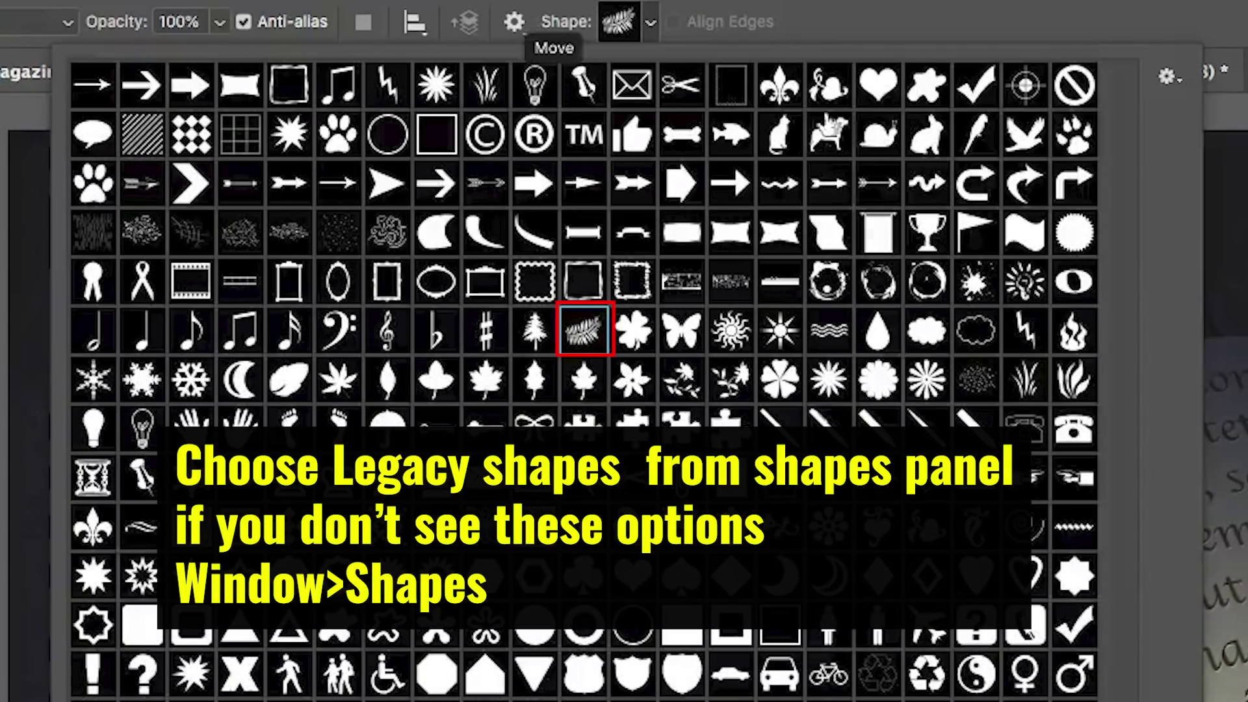
drag(205, 188, 702, 469)
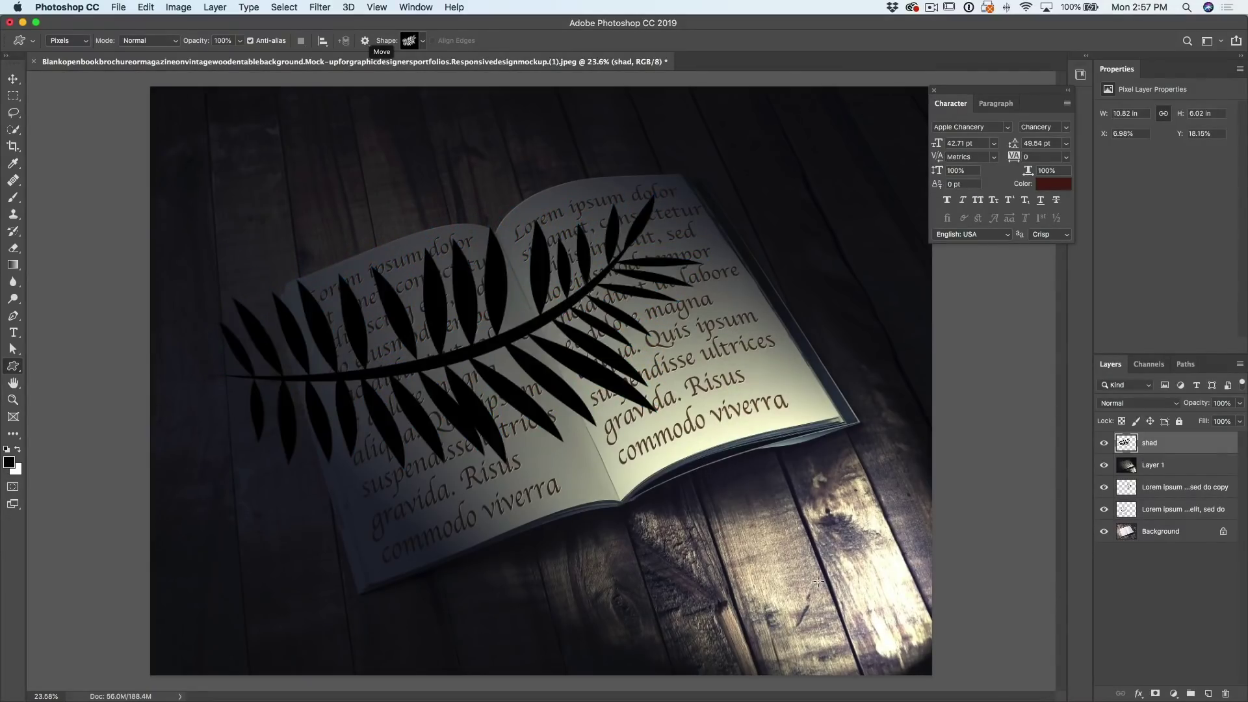
drag(892, 598, 607, 405)
- Draw a second fern on a new layer, rotate it over the right page, and duplicate it leftward
click(1208, 694)
drag(475, 221, 850, 447)
key(super+t)
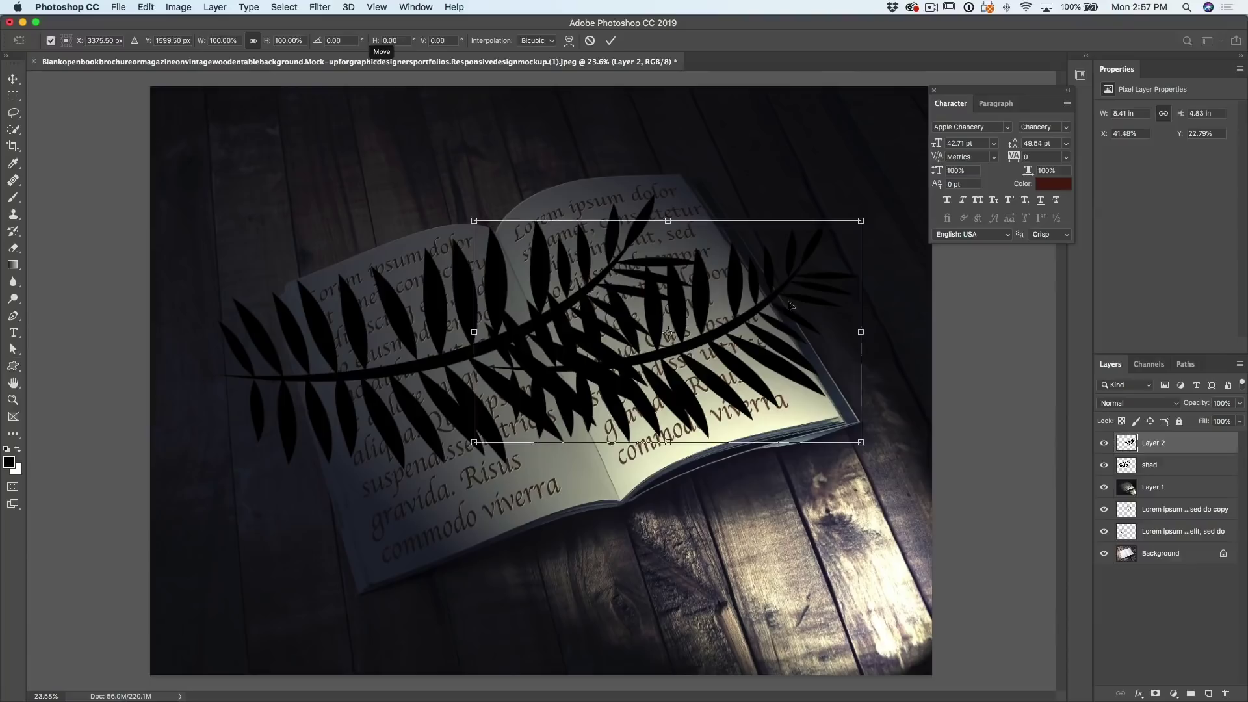
drag(890, 180, 488, 179)
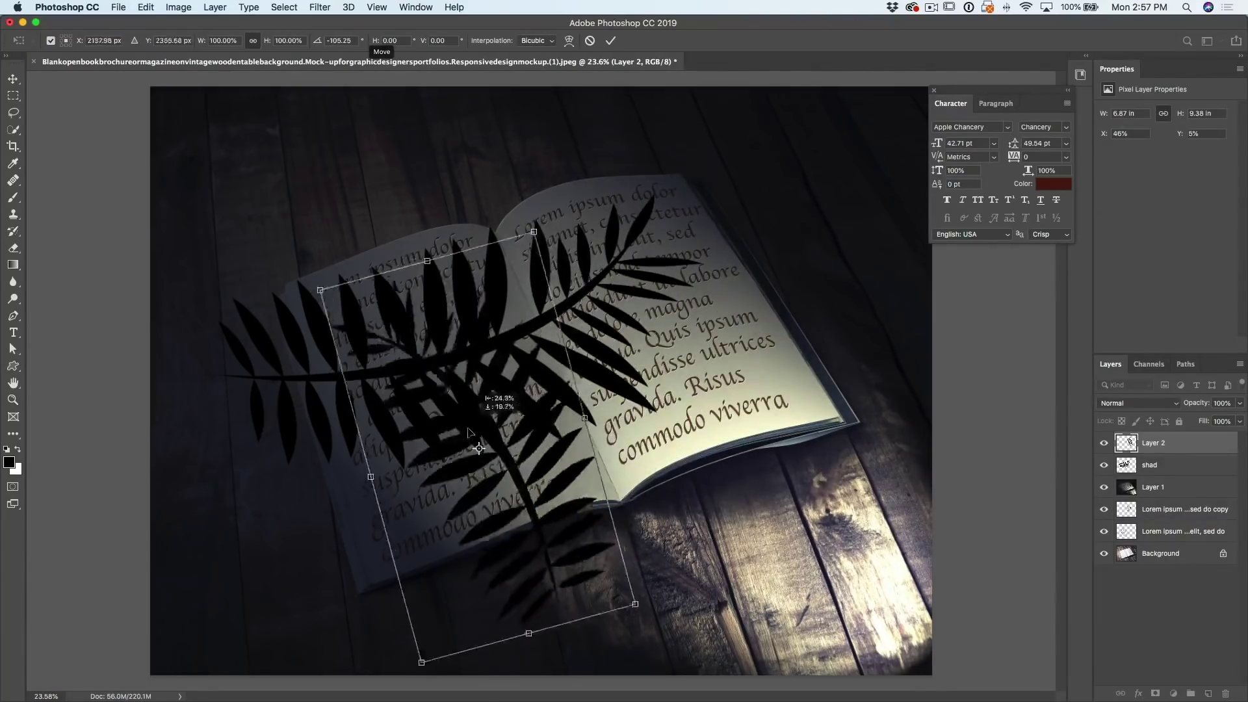
drag(468, 431, 765, 369)
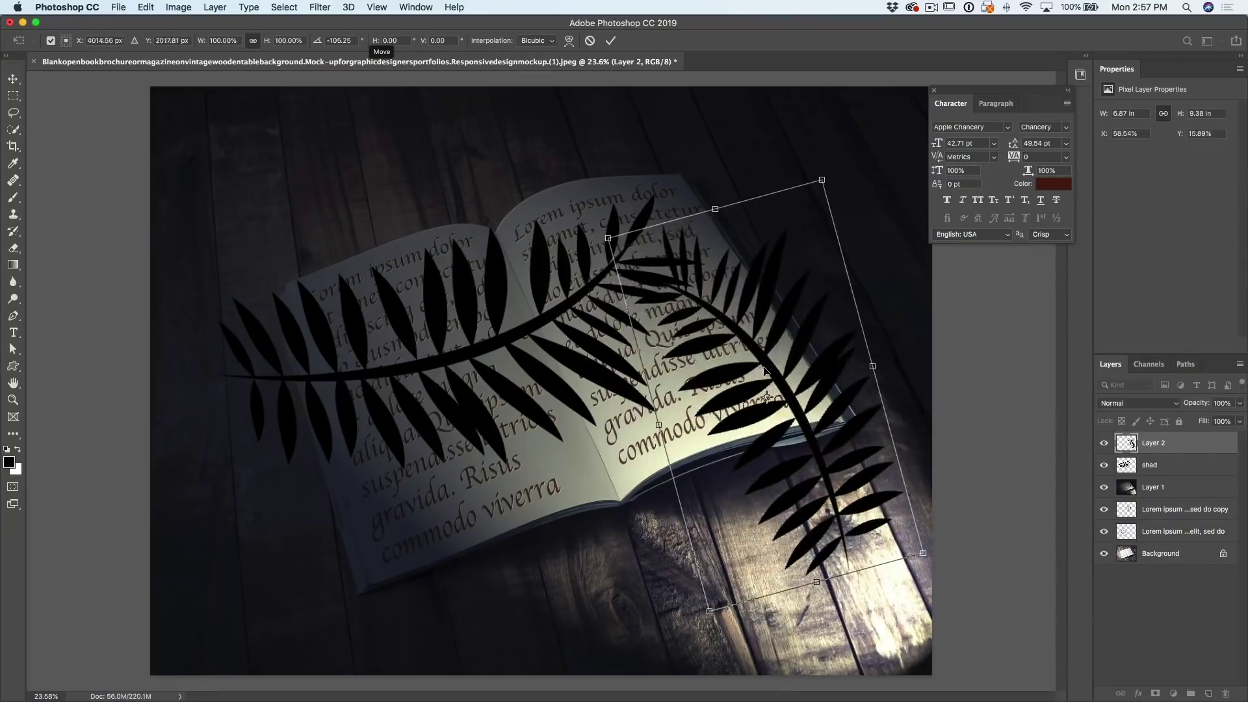
key(Return)
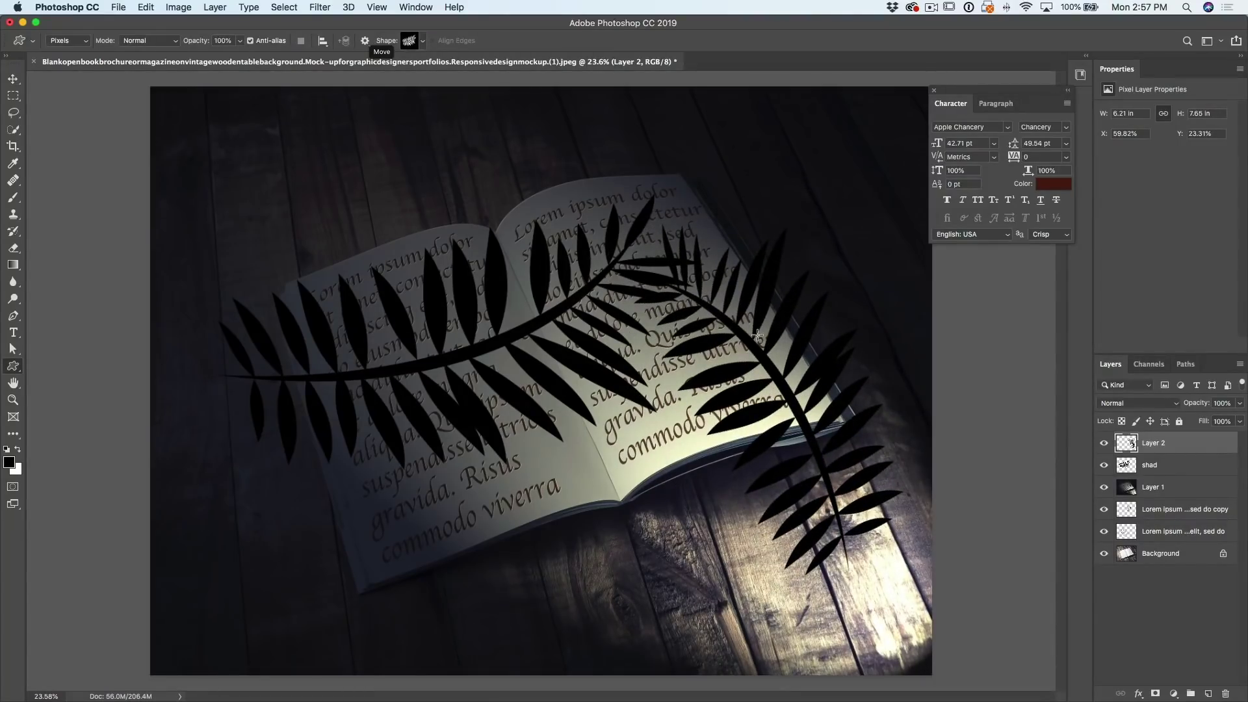
key(v)
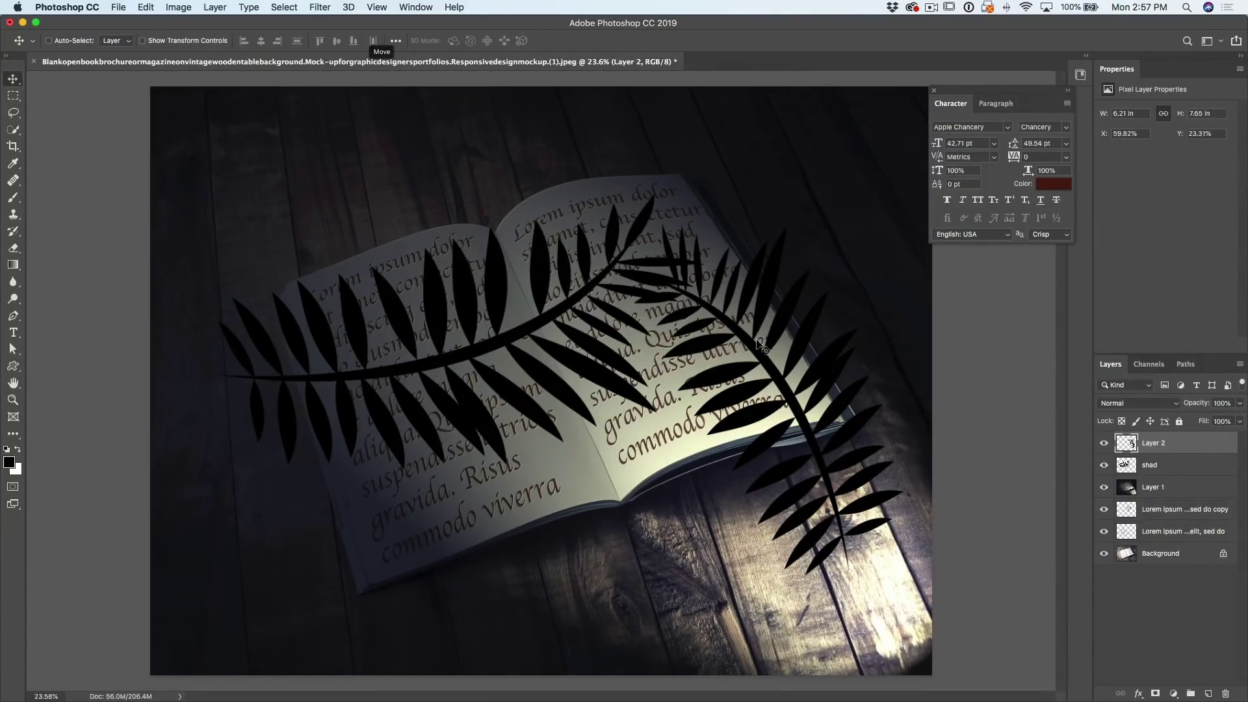
drag(778, 363, 337, 402)
drag(361, 458, 691, 629)
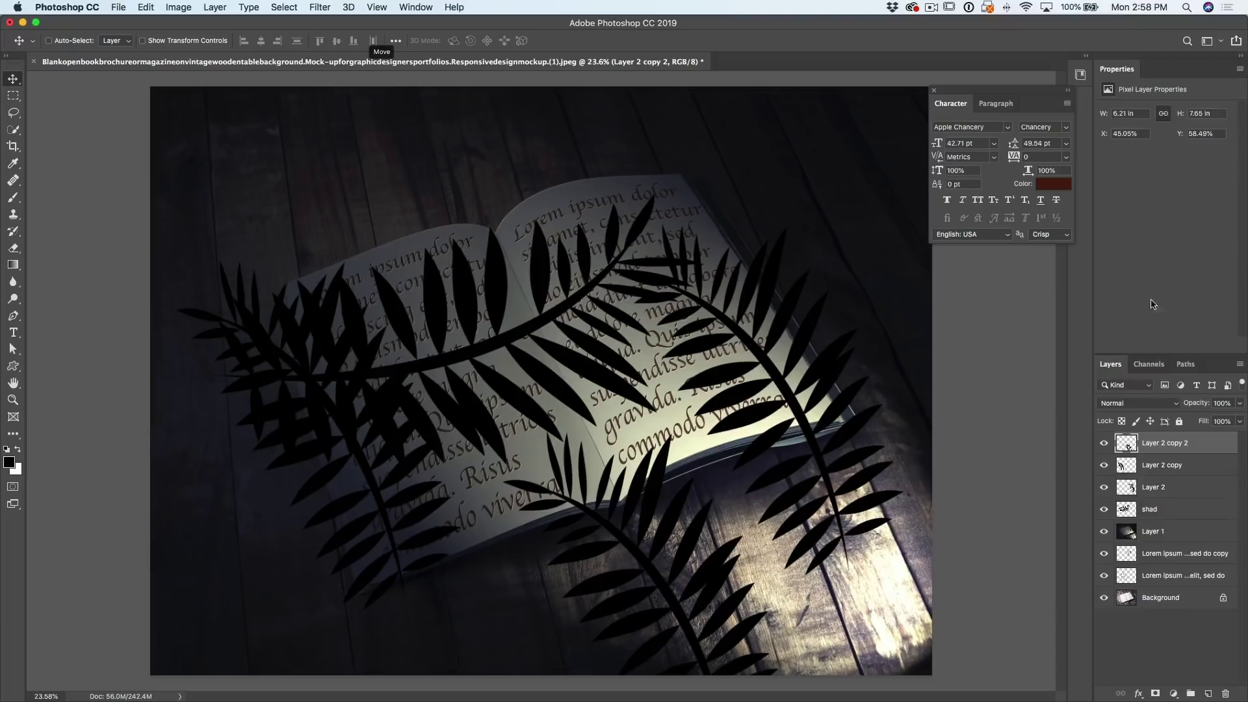
- Select shad through all the leaf layers and merge them into one layer
click(1158, 510)
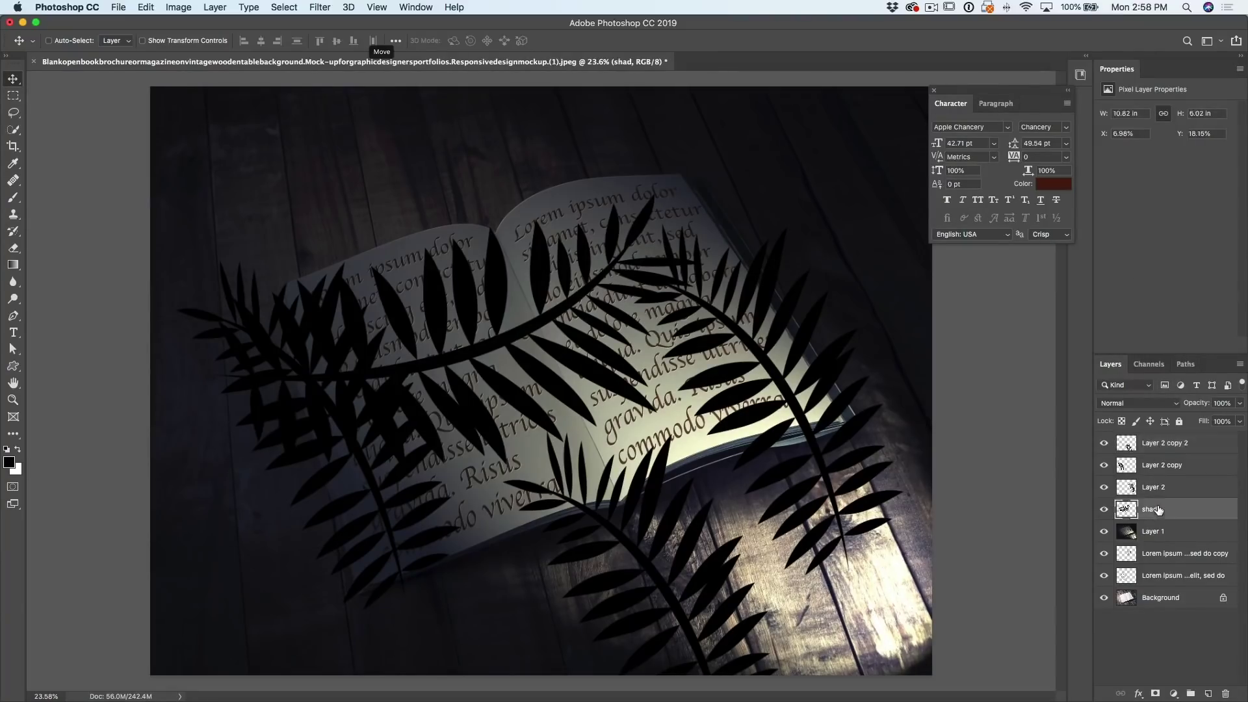
shift+click(1163, 441)
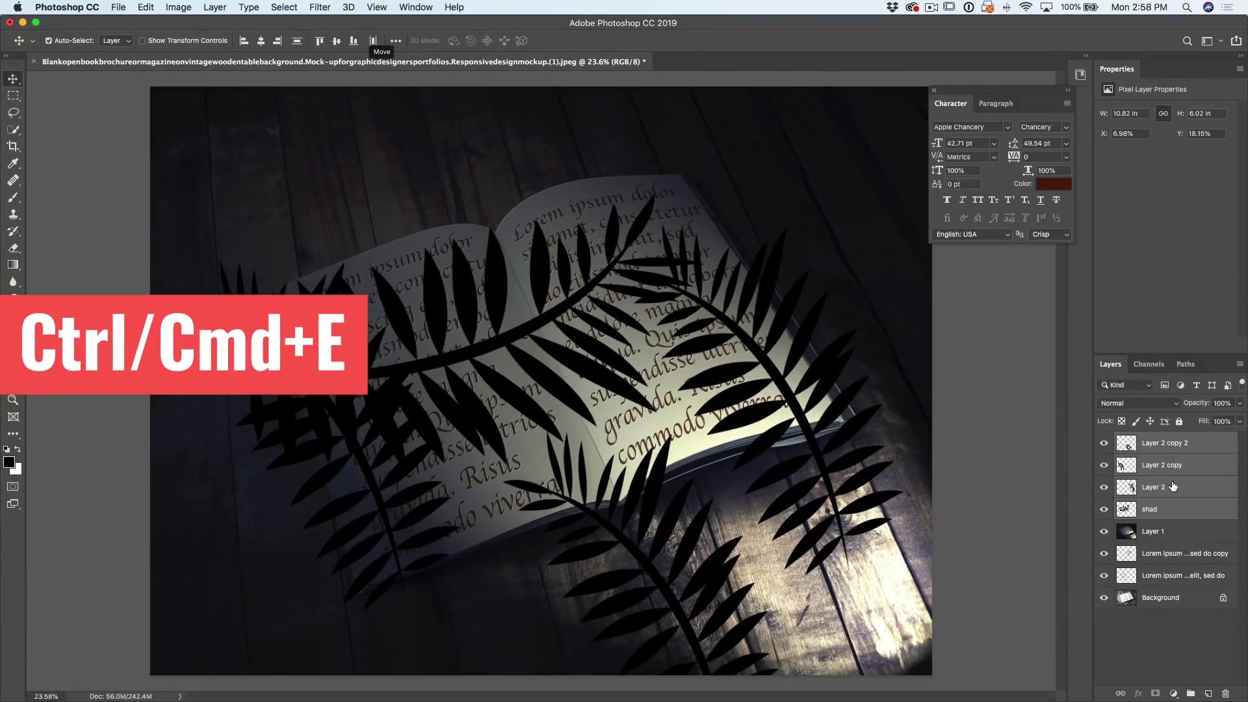
key(super+e)
double_click(1105, 443)
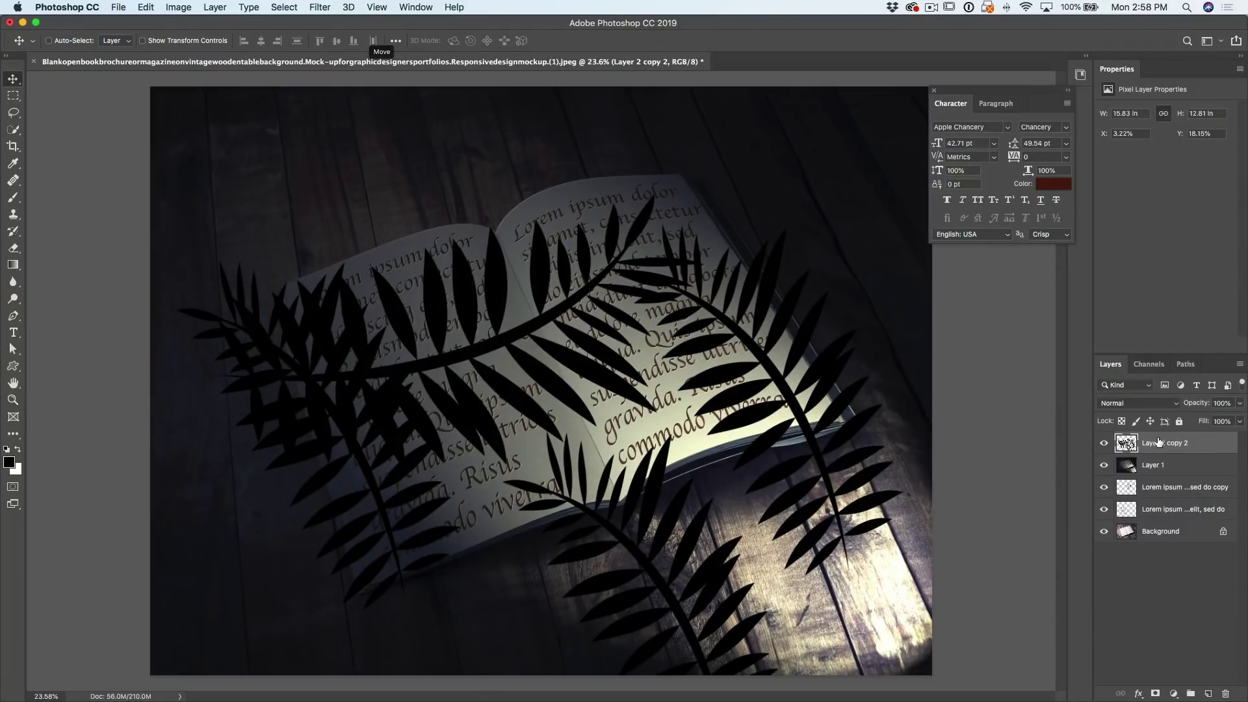
- Apply a Gaussian Blur with a radius of about 100 pixels to the merged leaf layer
click(324, 7)
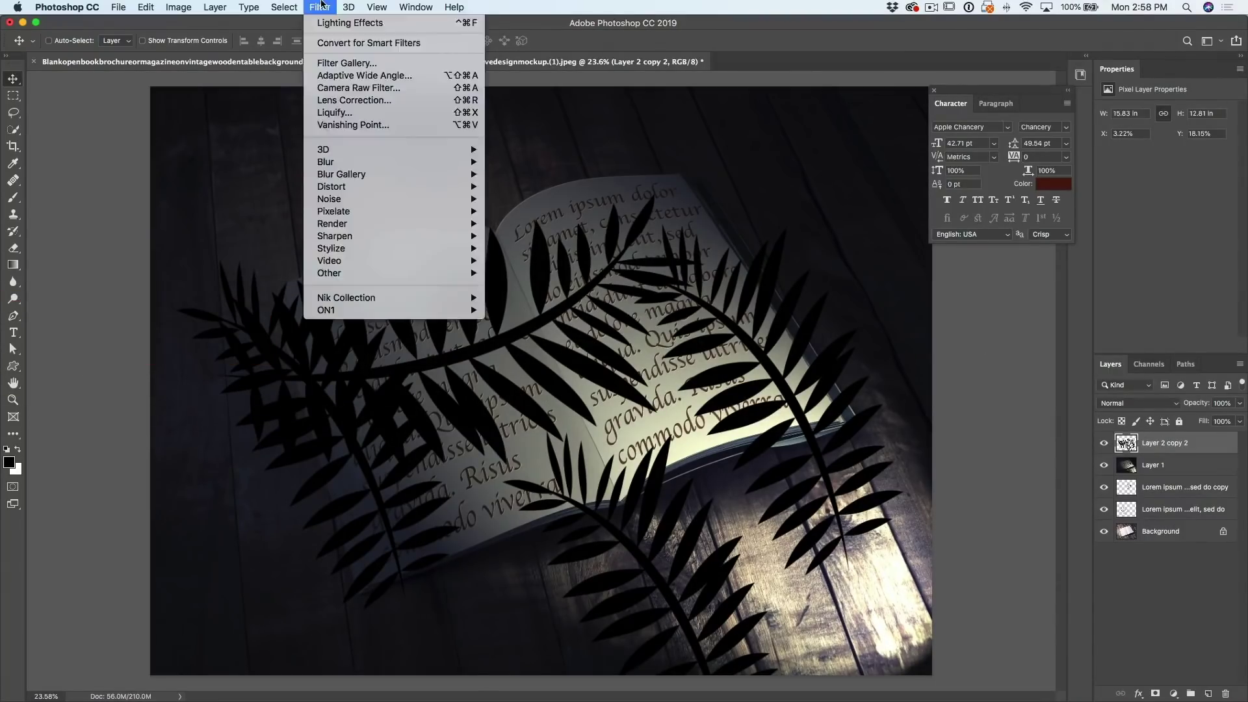
mouse_move(397, 164)
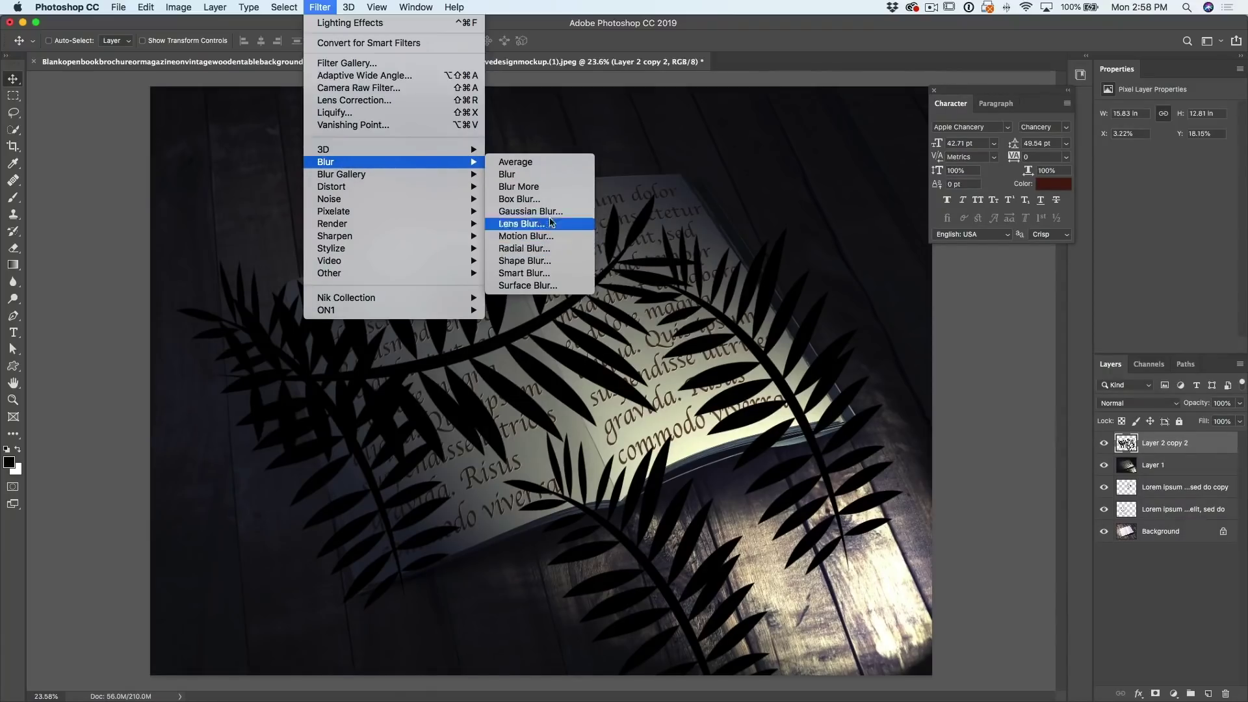
click(551, 211)
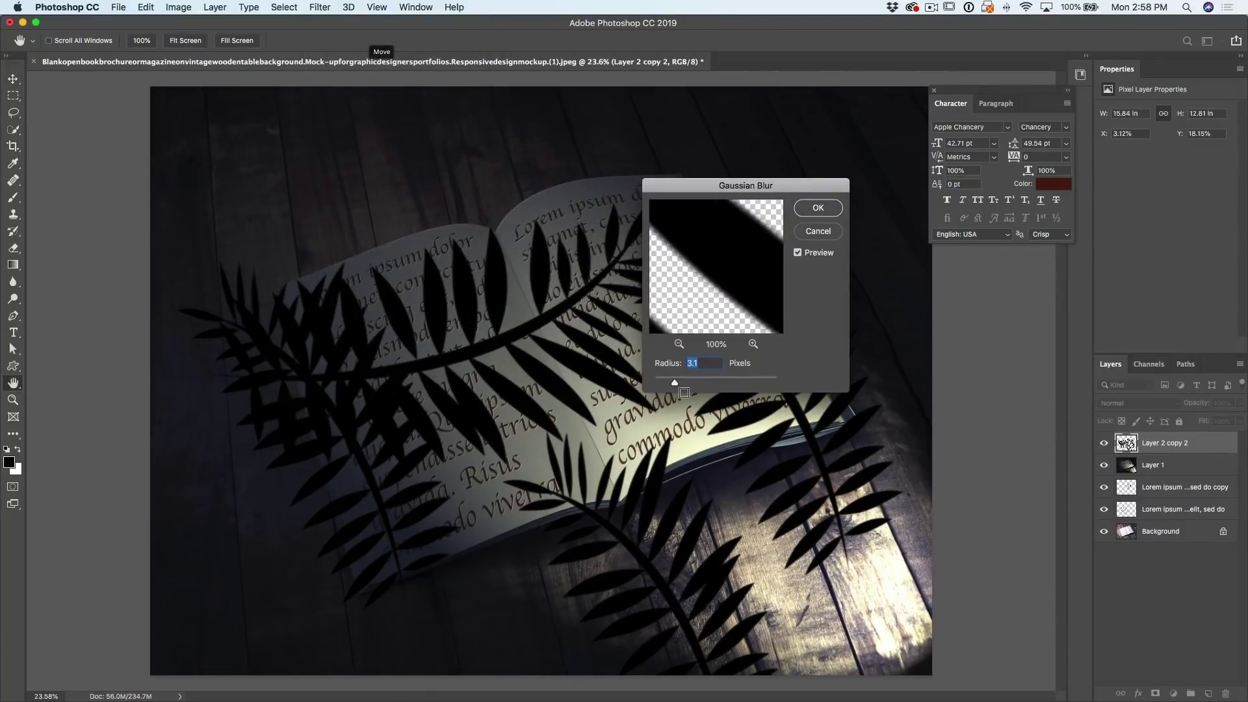
drag(688, 386, 696, 384)
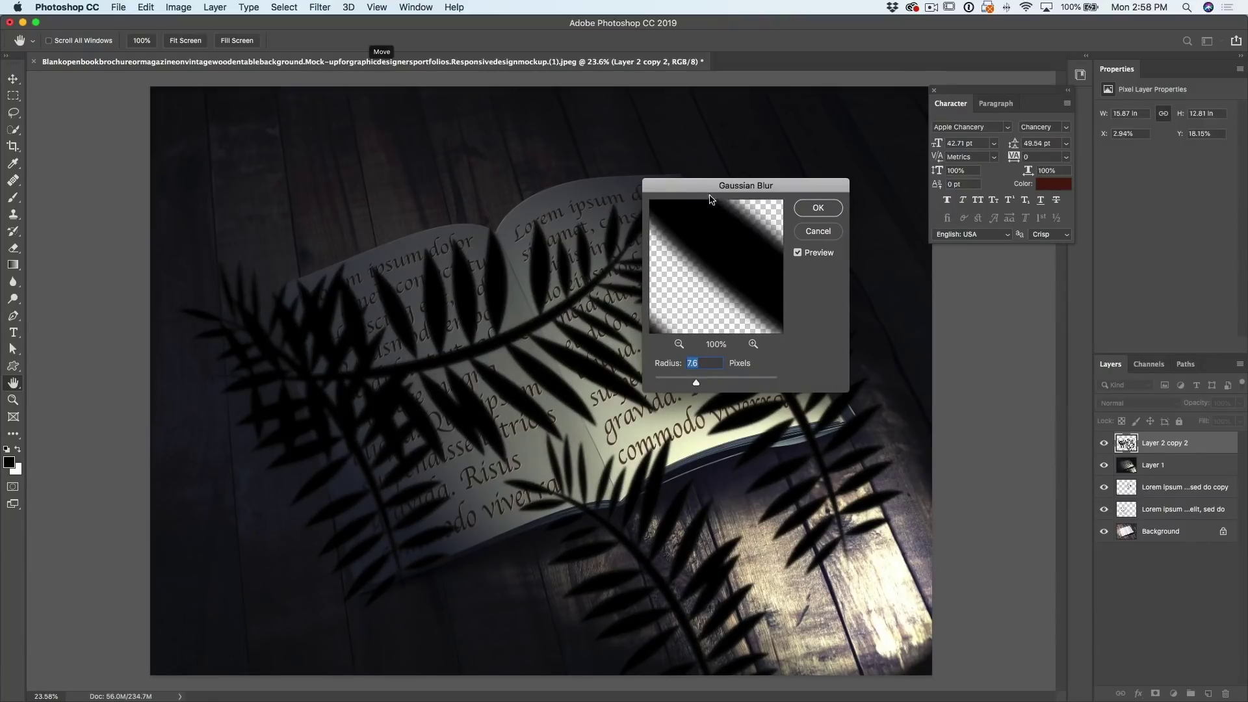
drag(710, 187, 889, 94)
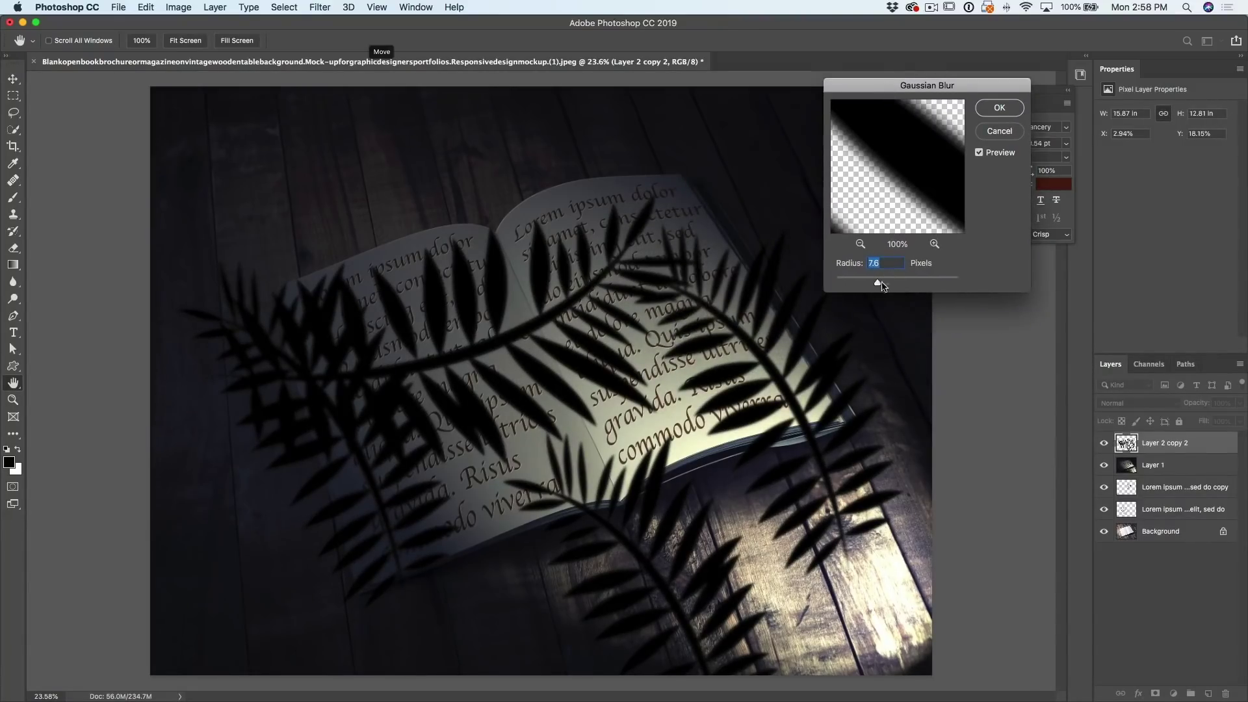
drag(880, 283, 911, 286)
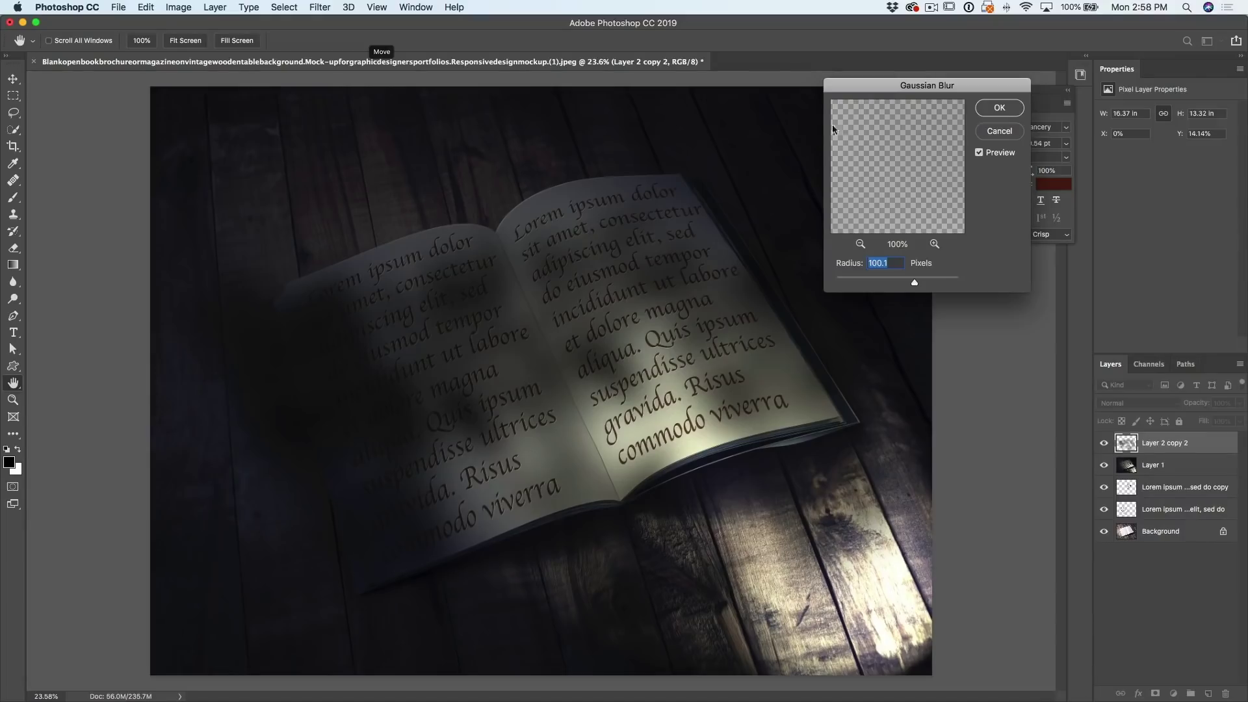
click(993, 109)
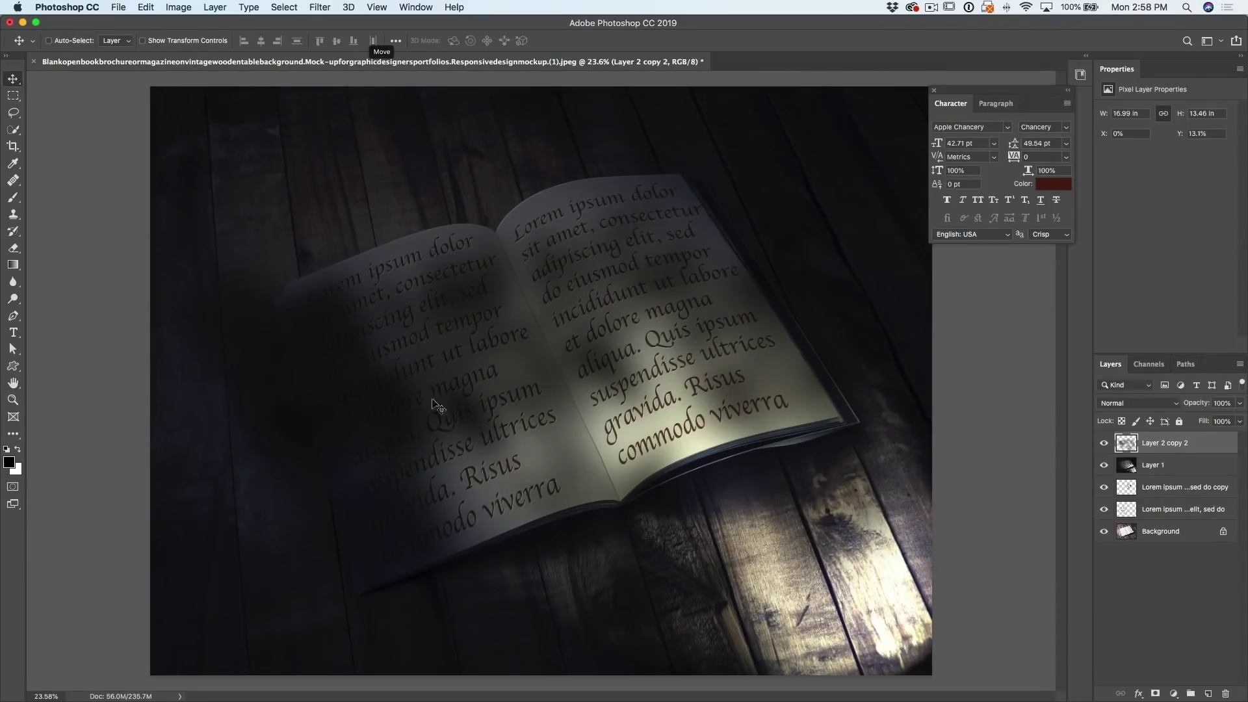
- Set the leaf shadow layer to Multiply at 70% opacity and shift it up-right over the book
click(1133, 407)
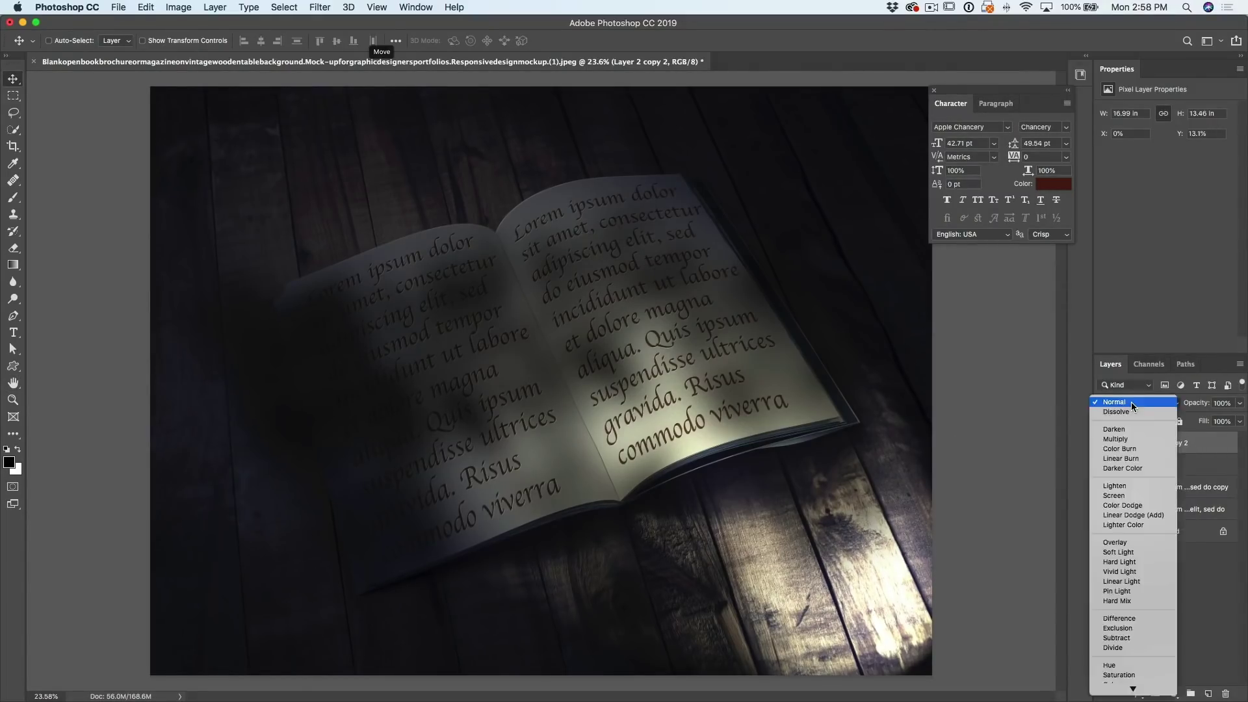
click(1137, 439)
drag(1195, 407, 1015, 394)
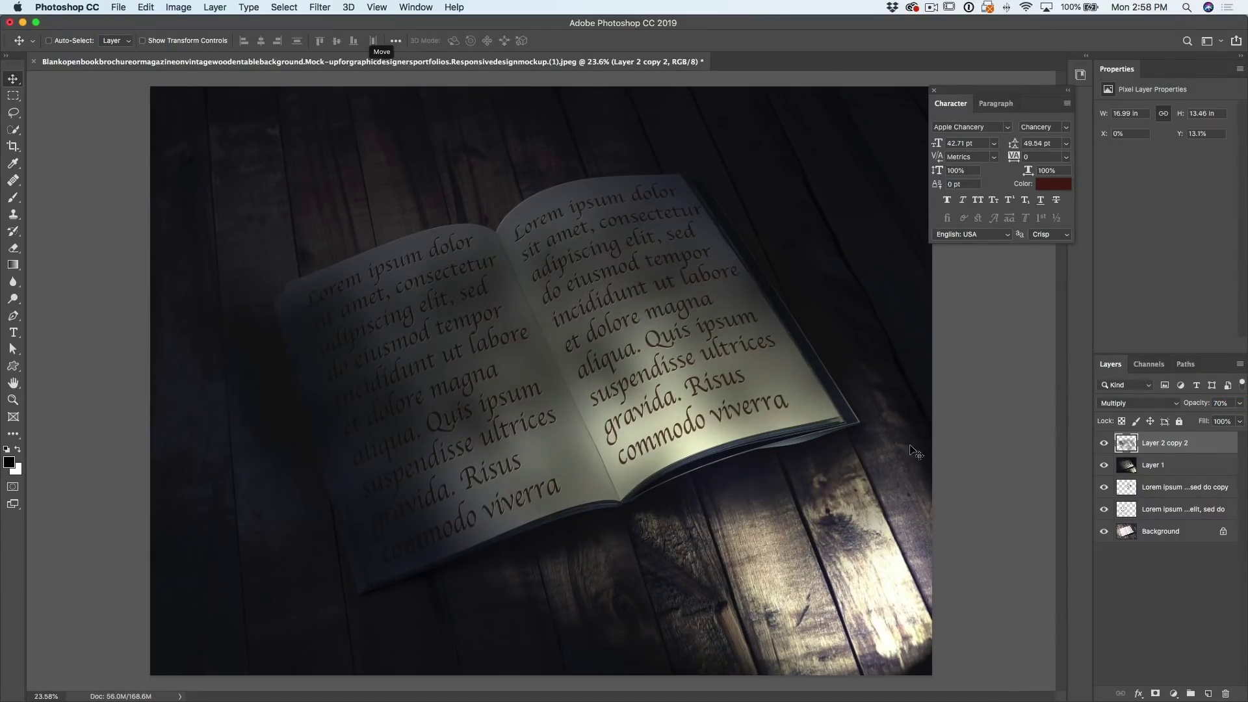
drag(650, 403, 673, 377)
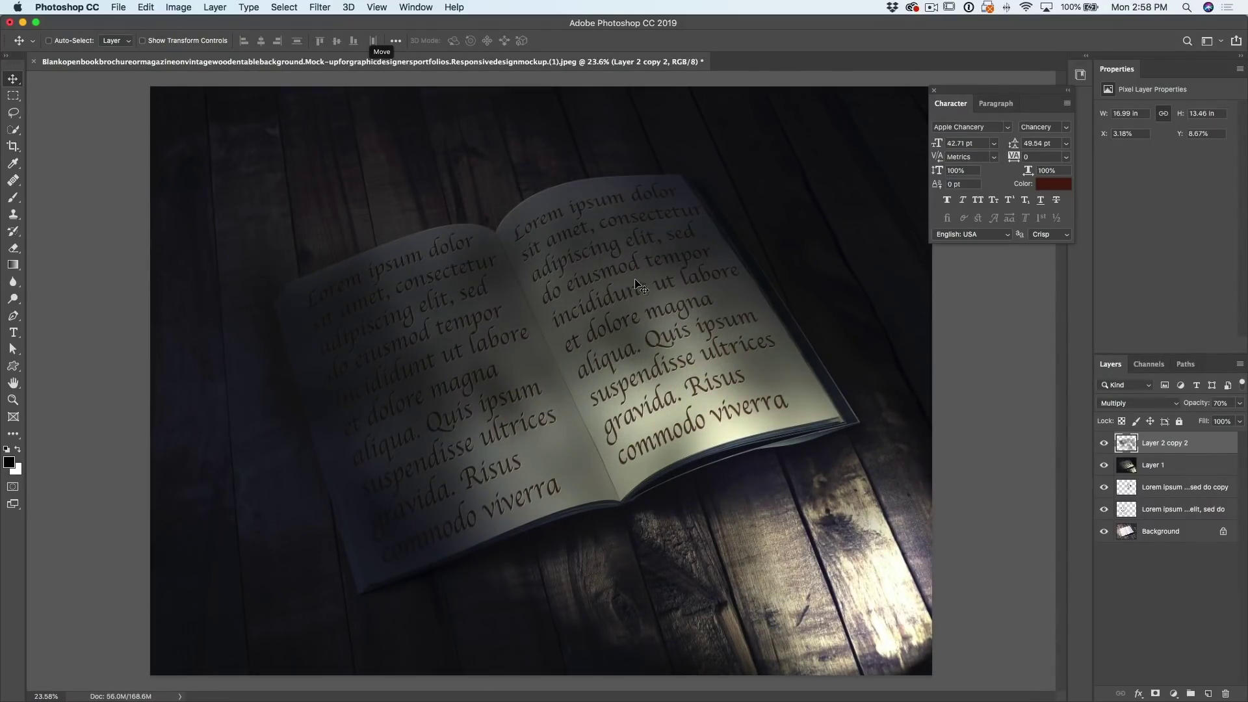
drag(636, 281, 604, 296)
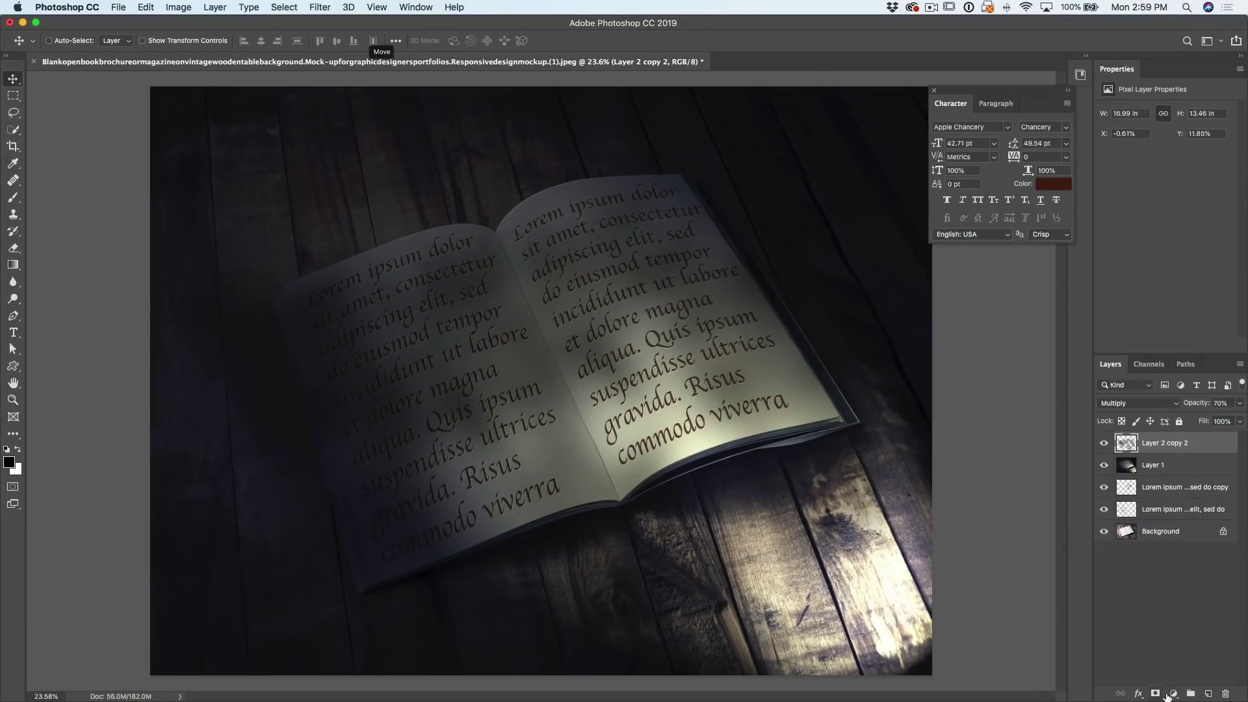
- Add a Curves adjustment layer with the upper point raised and a lower point pulled down
click(1173, 694)
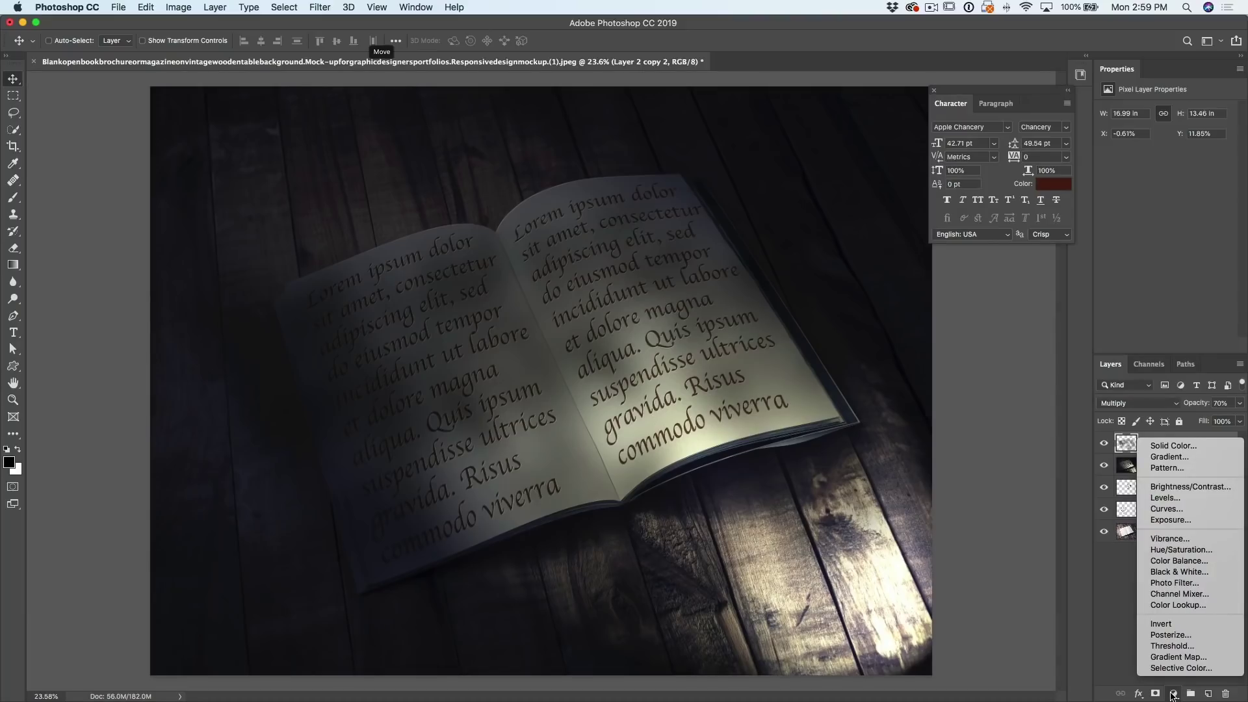
click(1171, 686)
click(1175, 694)
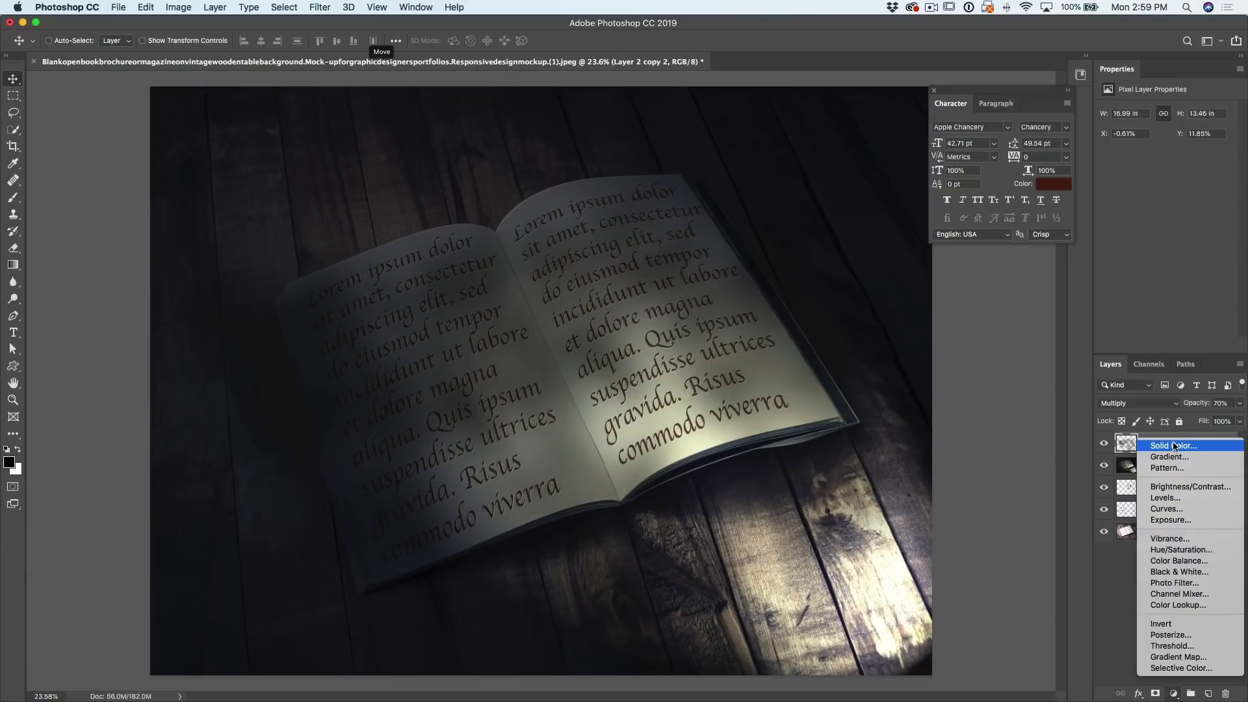
click(1167, 510)
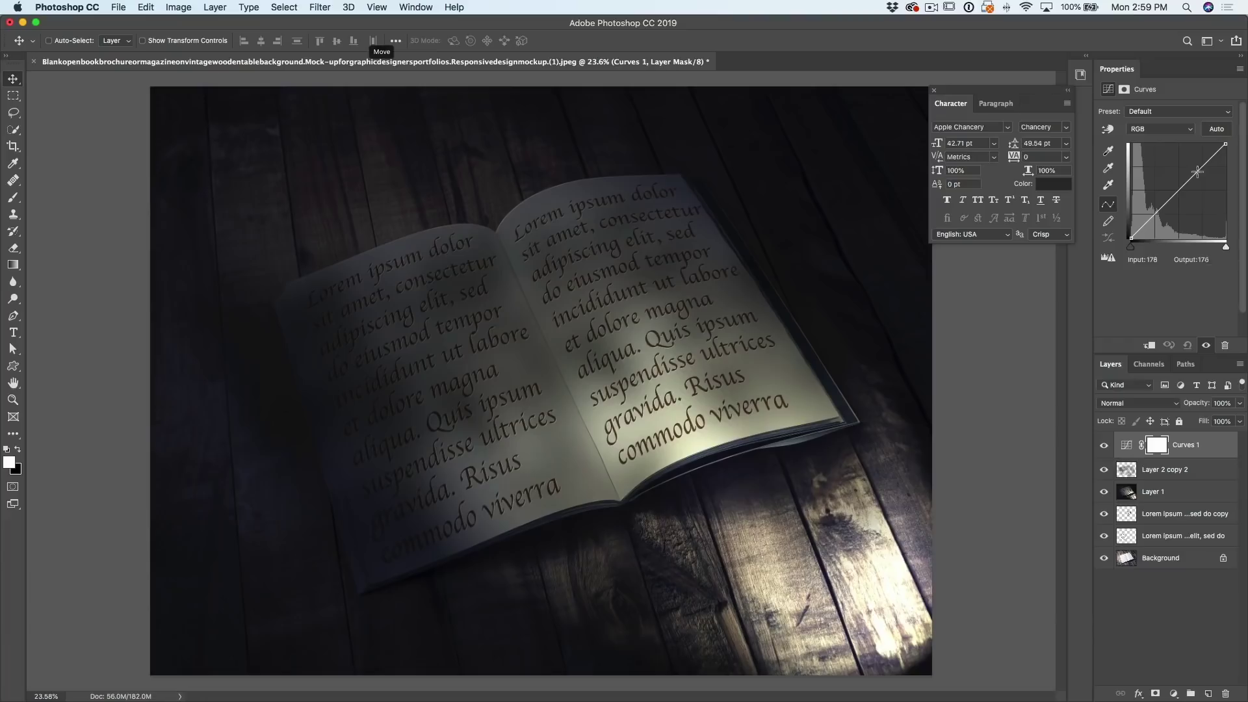
drag(1198, 173, 1185, 163)
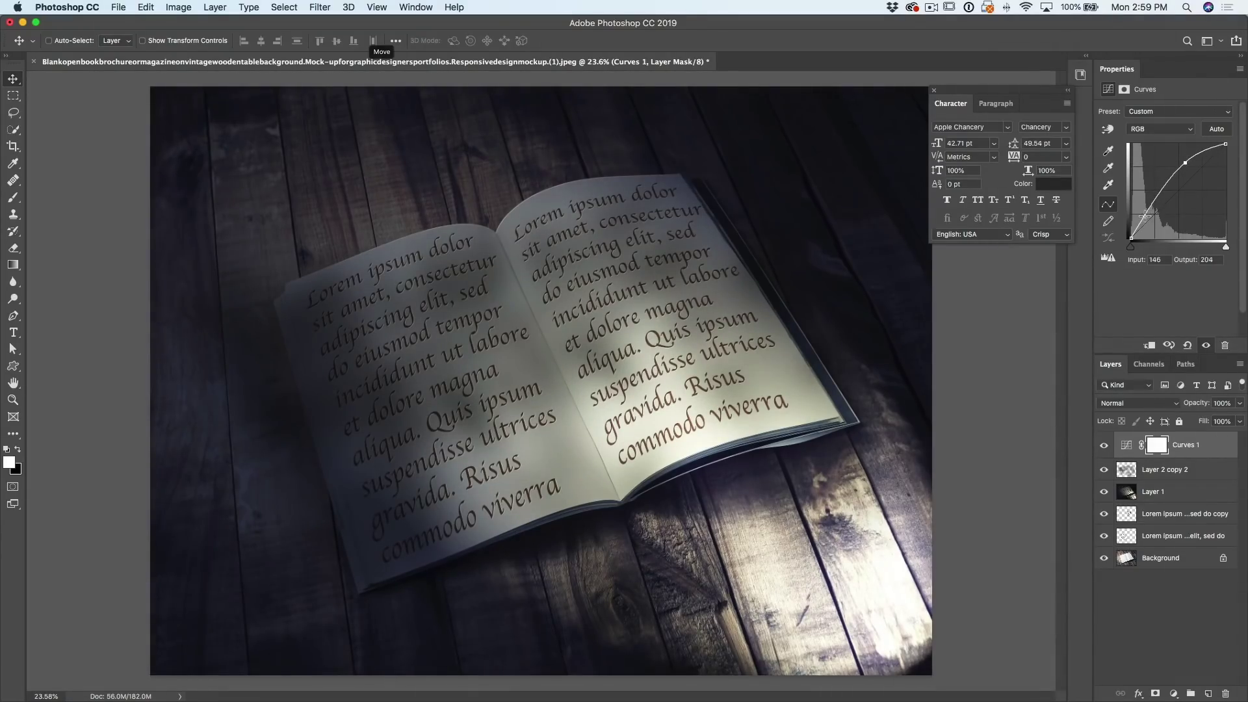
drag(1146, 215, 1146, 218)
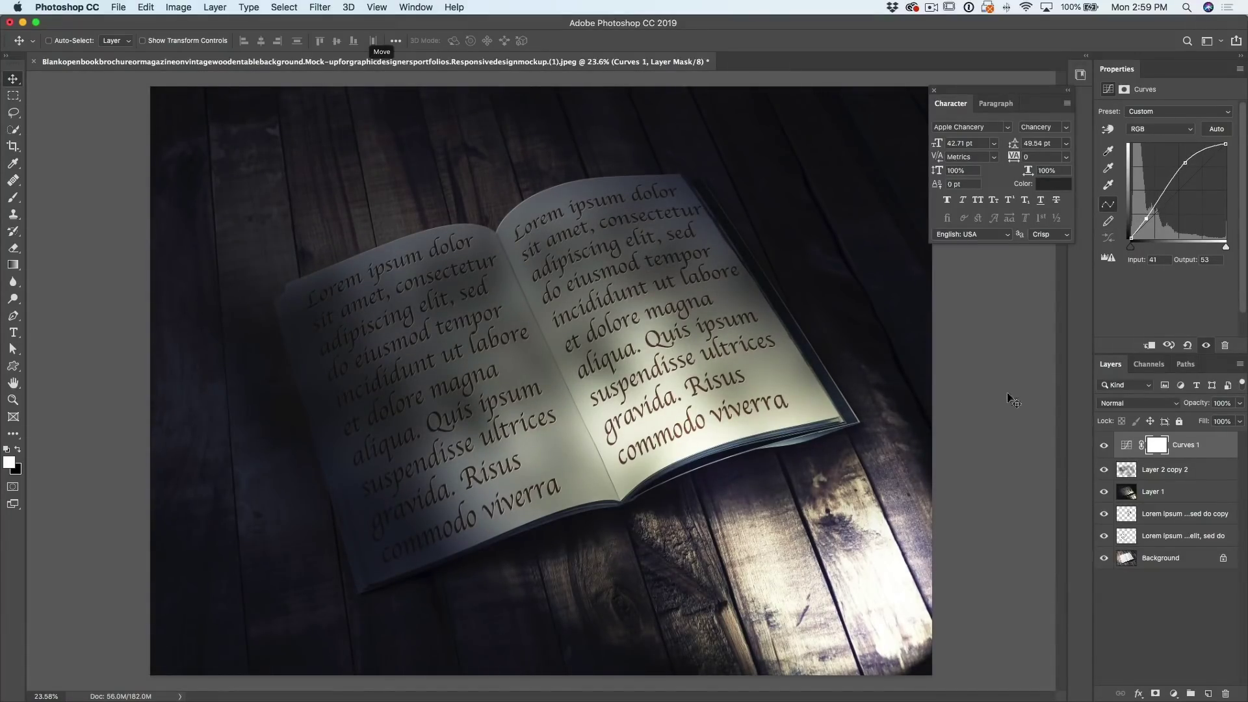
- Move Curves 1 below the leaf shadow layer and lower the shadow's opacity to 27%
click(1158, 470)
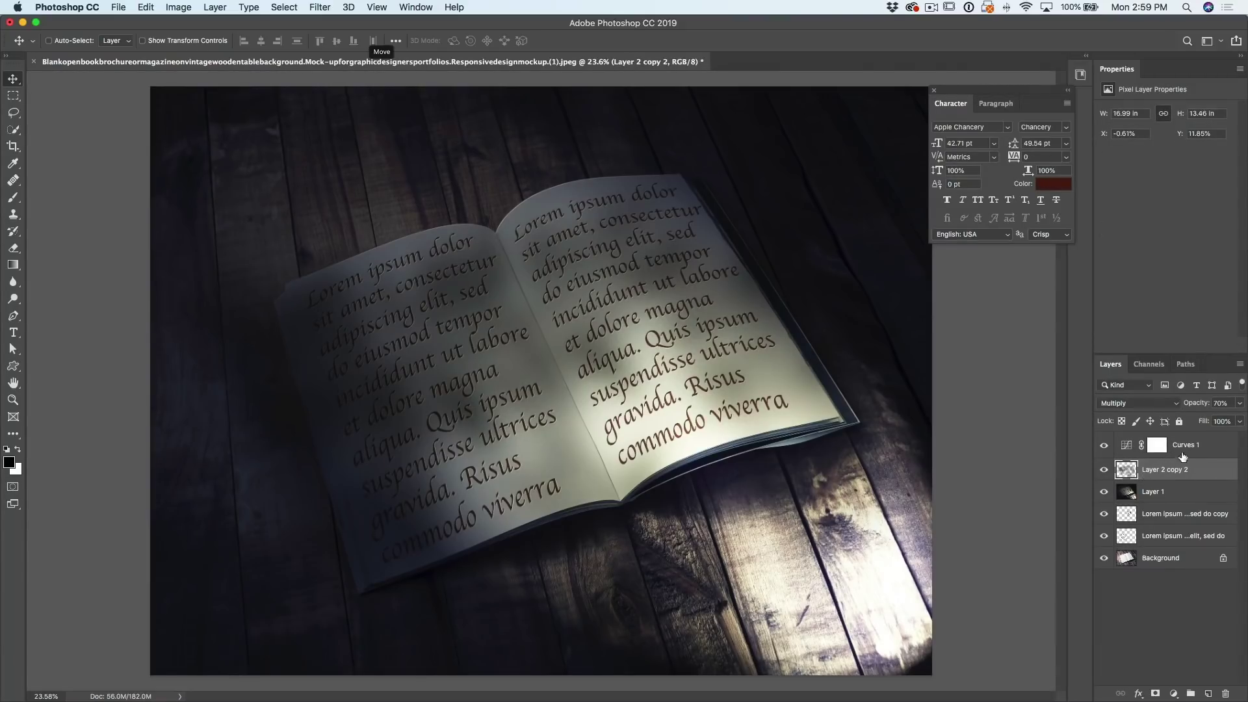
drag(1192, 448, 1189, 477)
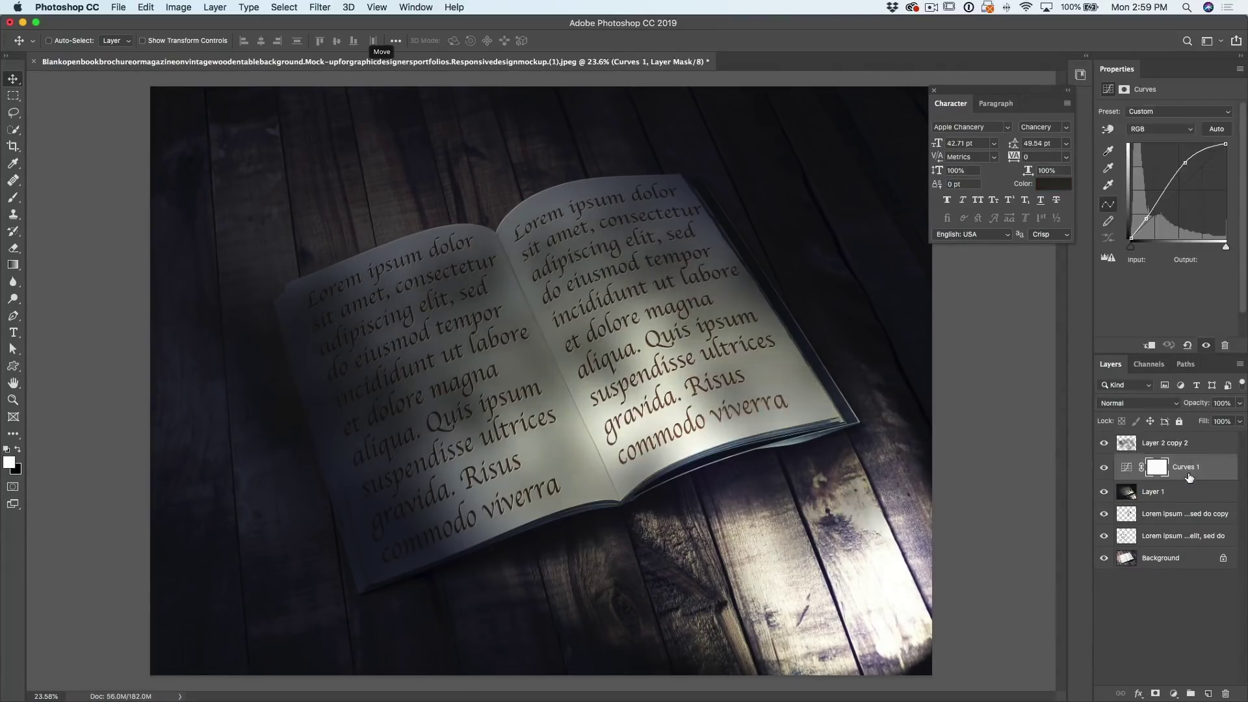
click(1163, 444)
drag(1191, 406, 1149, 403)
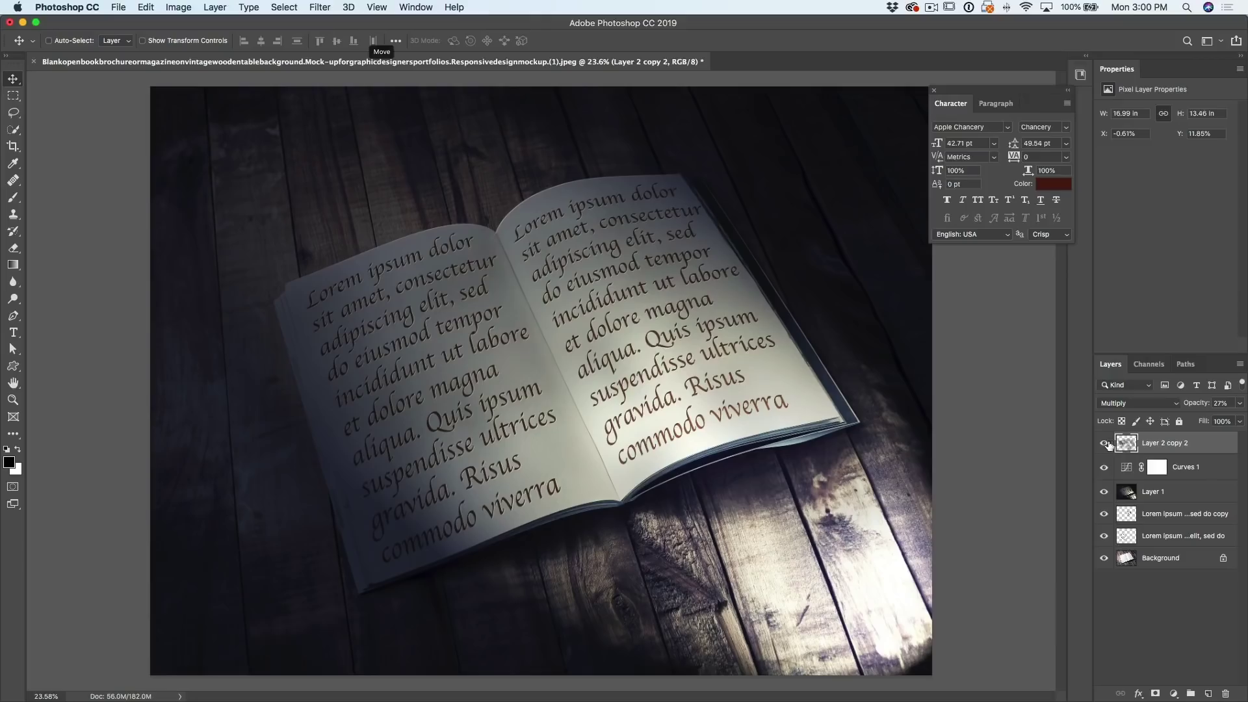
click(1109, 534)
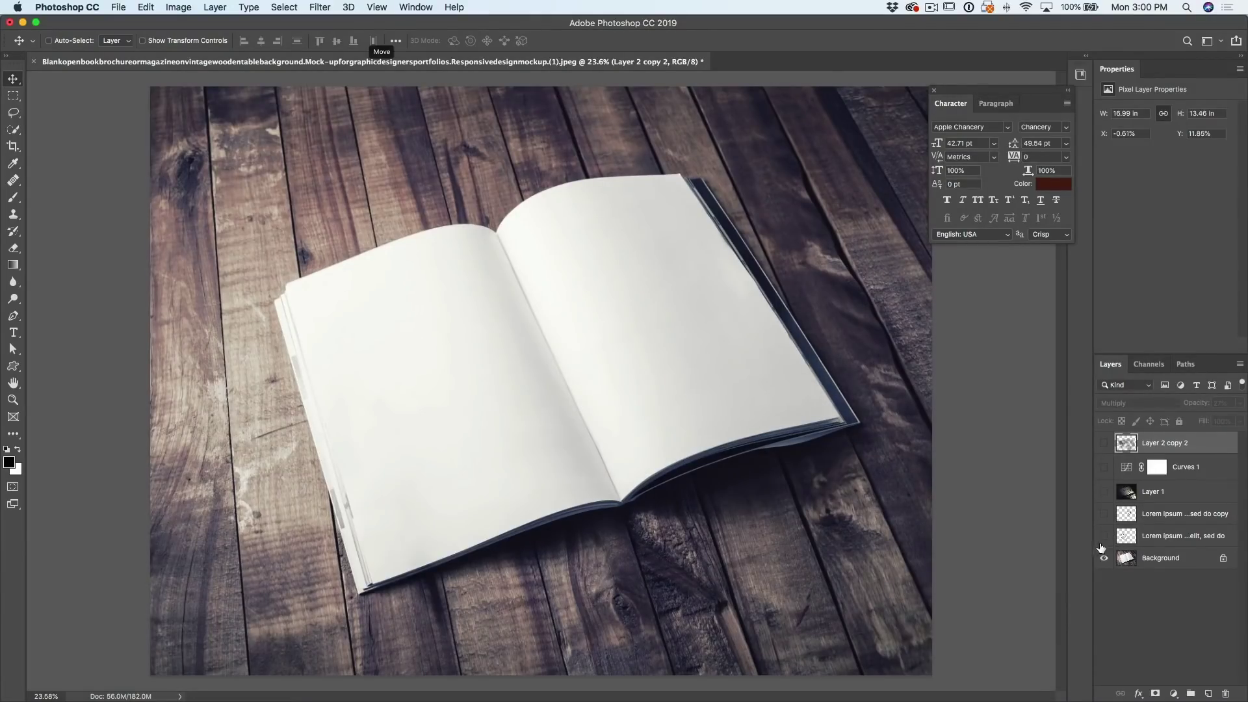
click(1103, 514)
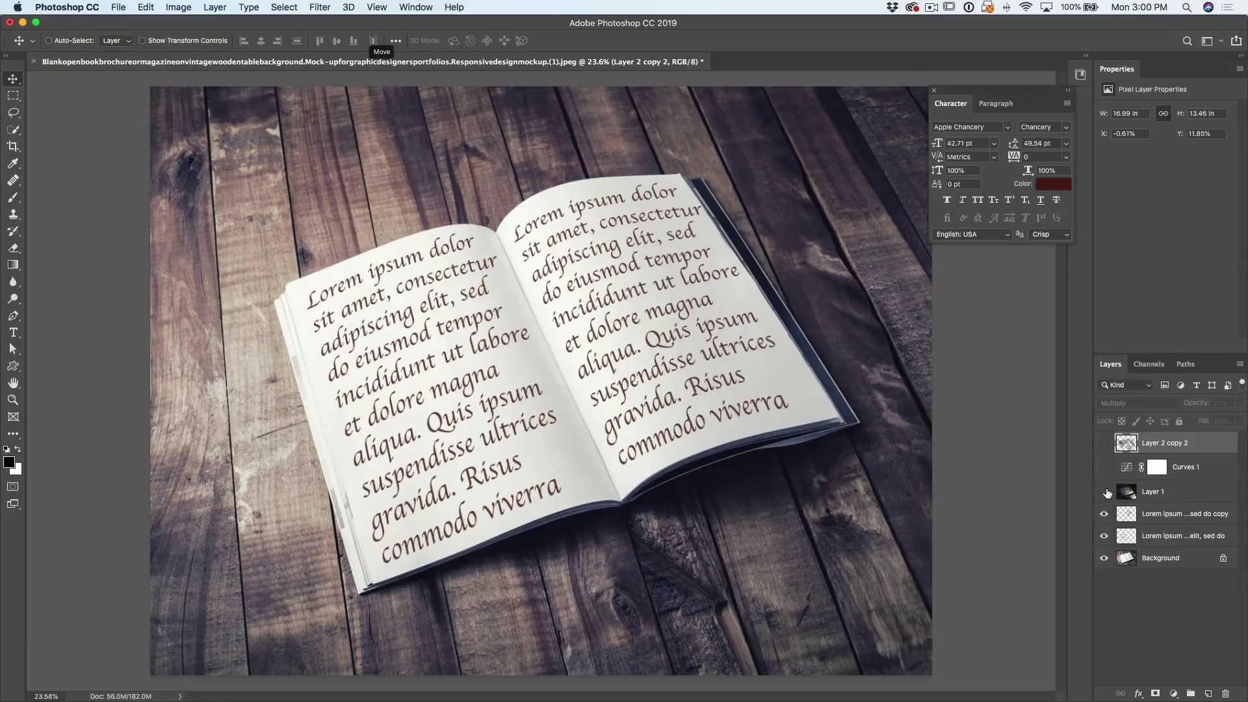
click(1104, 444)
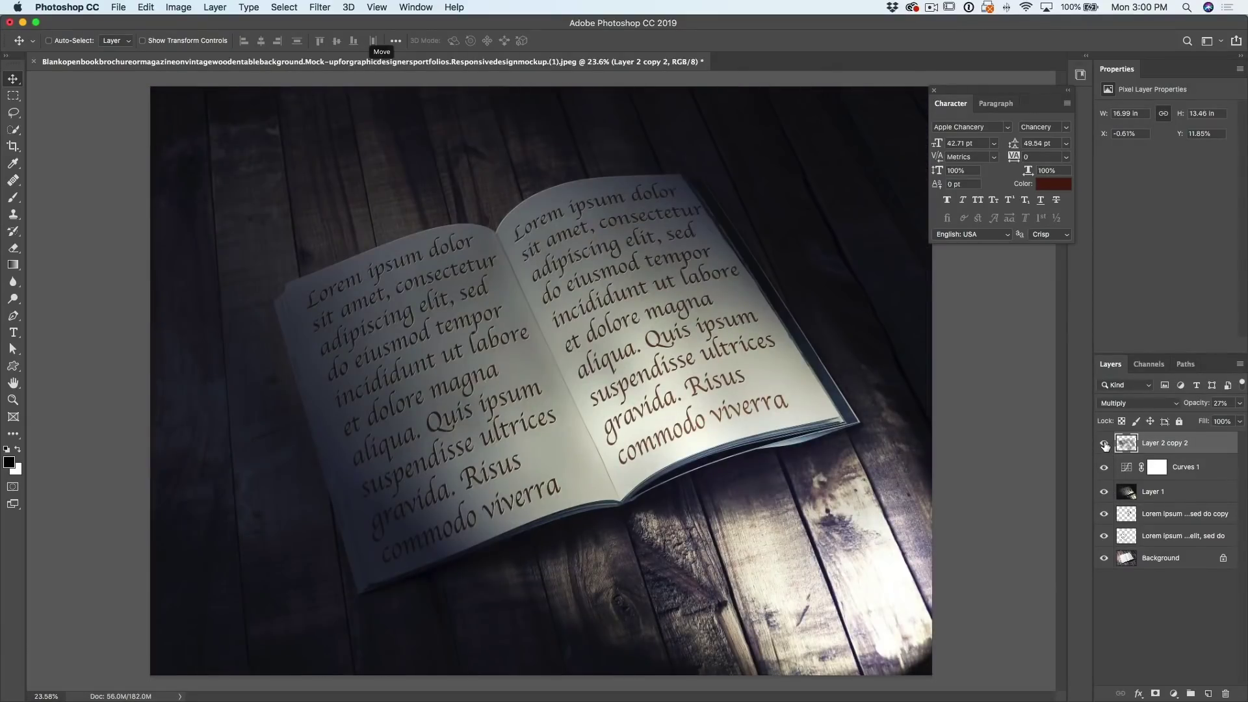